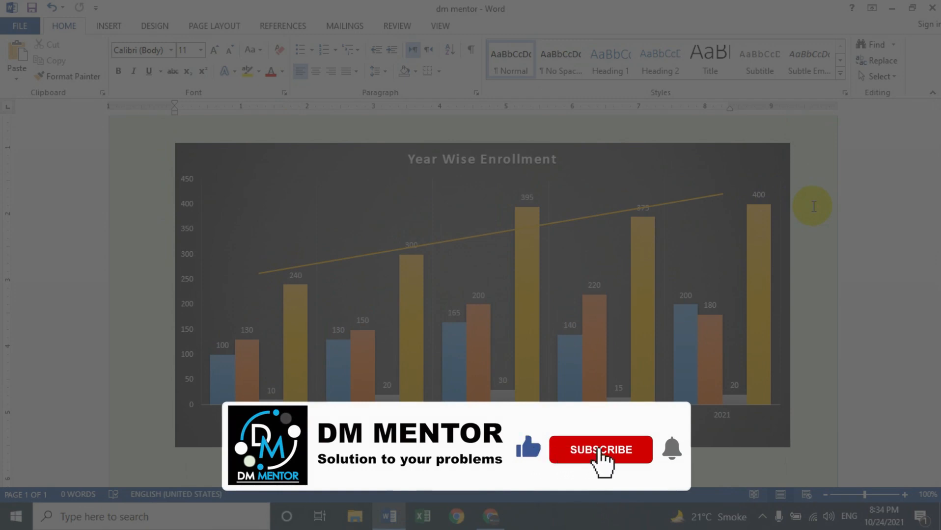
{"action": "scroll", "coordinate": [814, 206], "scroll_direction": "up", "scroll_amount": 5}
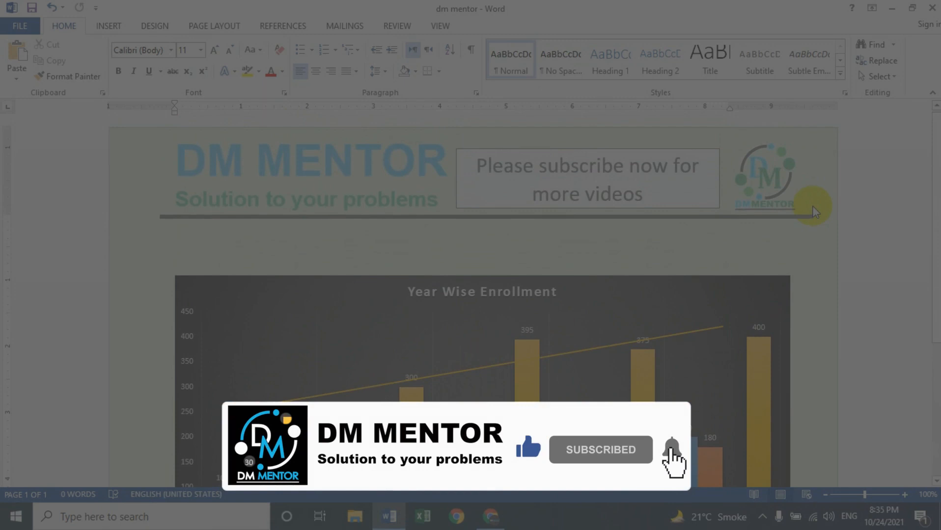
{"action": "scroll", "coordinate": [812, 206], "scroll_direction": "down", "scroll_amount": 8}
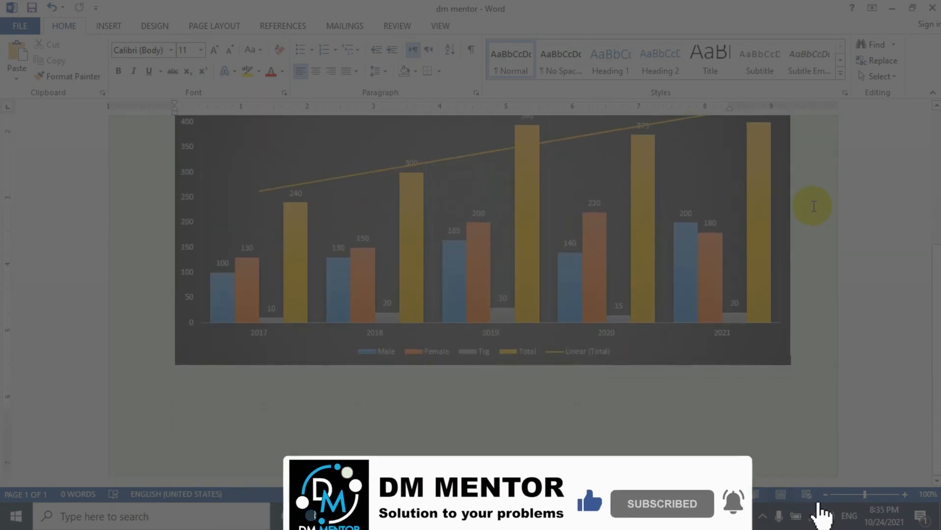
{"action": "scroll", "coordinate": [814, 206], "scroll_direction": "up", "scroll_amount": 8}
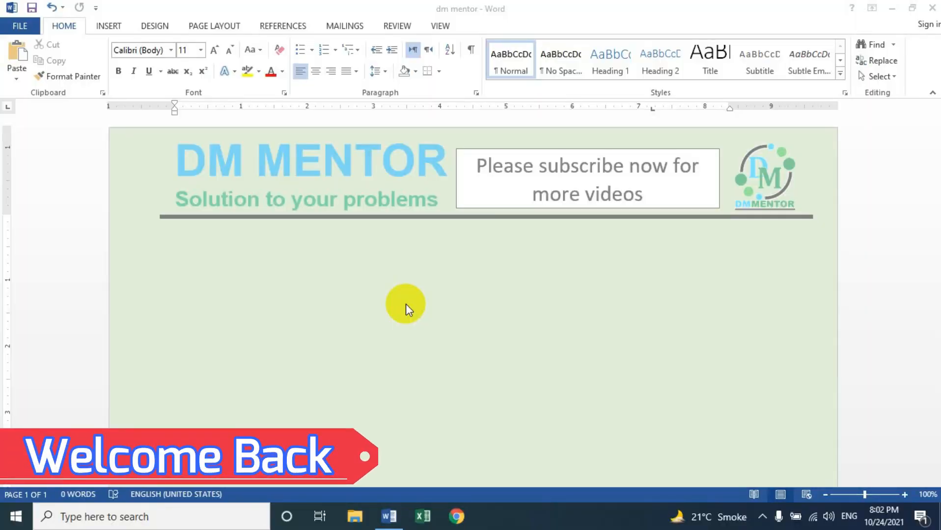
{"action": "scroll", "coordinate": [618, 362], "scroll_direction": "down", "scroll_amount": 2}
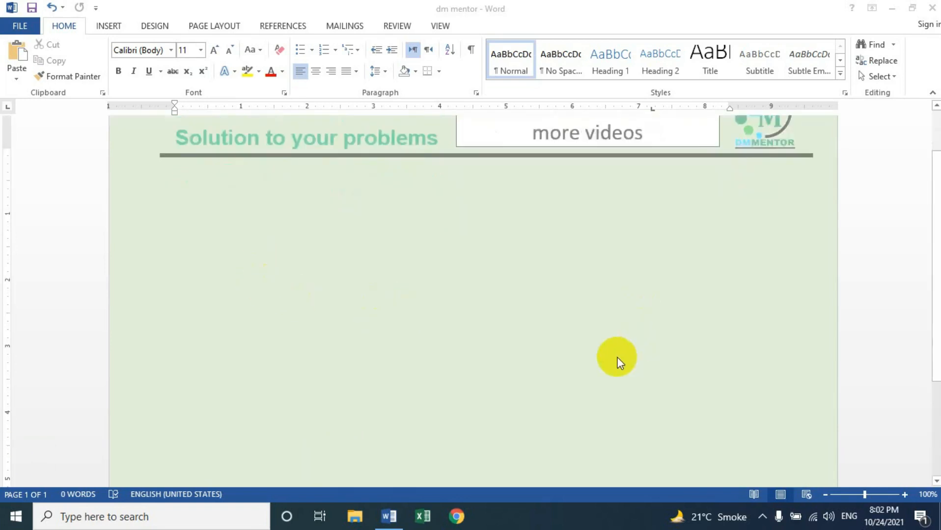
{"action": "scroll", "coordinate": [617, 362], "scroll_direction": "down", "scroll_amount": 2}
{"action": "scroll", "coordinate": [616, 362], "scroll_direction": "up", "scroll_amount": 4}
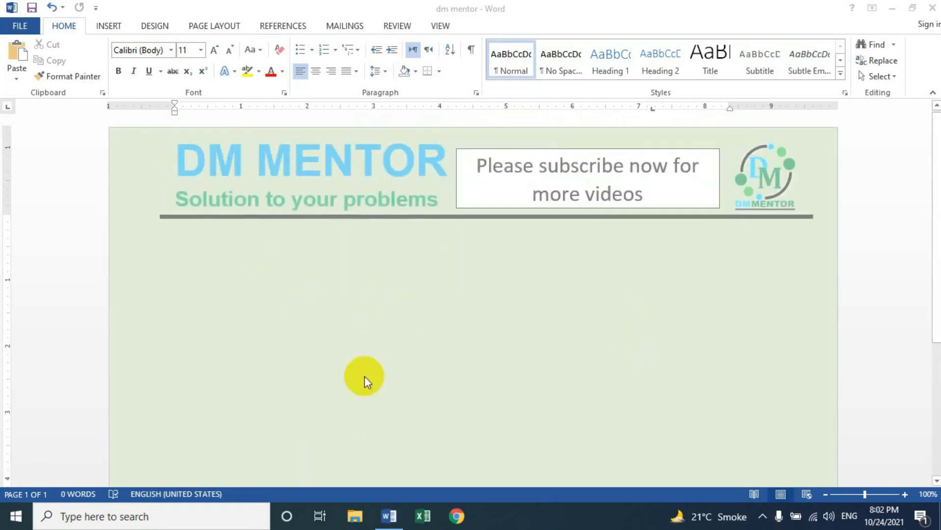
Place the insertion point in the blank area below the page header and start inserting a chart.
{"action": "left_click", "coordinate": [182, 293]}
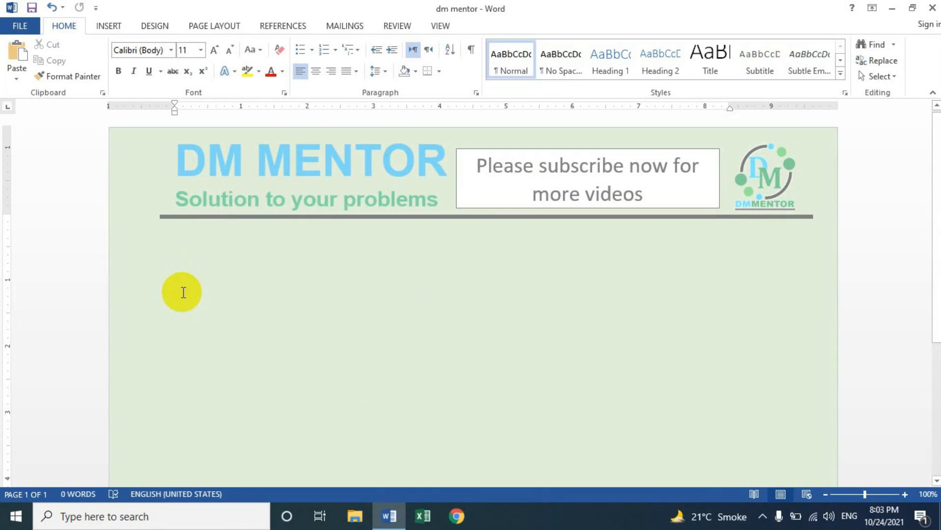
{"action": "scroll", "coordinate": [187, 284], "scroll_direction": "down", "scroll_amount": 1}
{"action": "left_click", "coordinate": [184, 229]}
{"action": "left_click", "coordinate": [178, 249]}
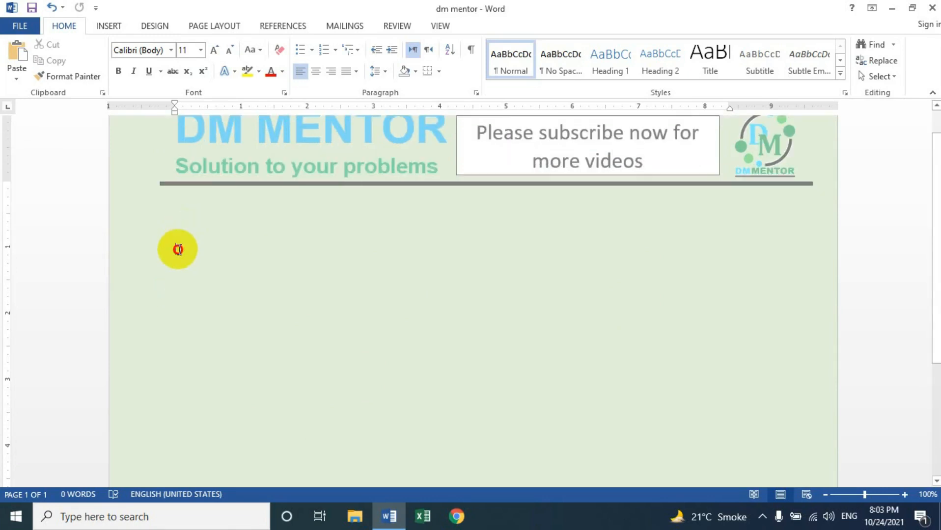
{"action": "left_click", "coordinate": [110, 27]}
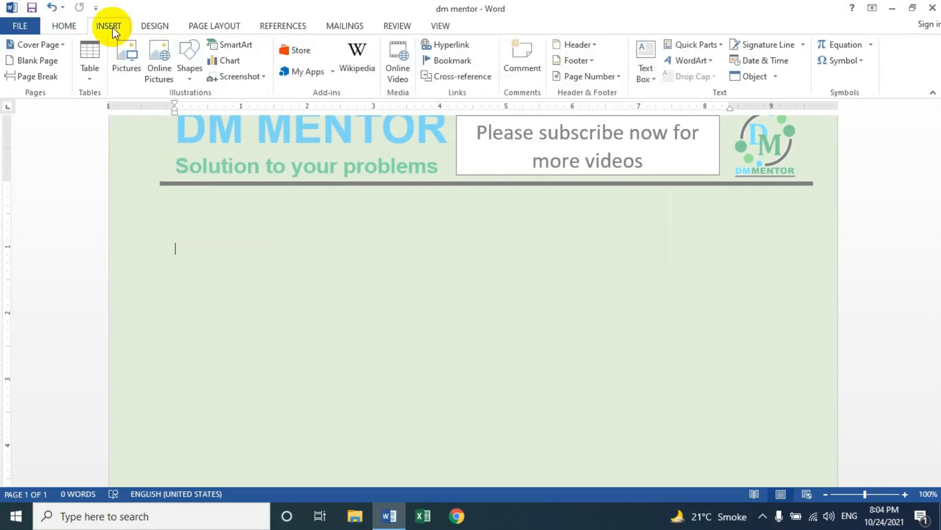
{"action": "left_click", "coordinate": [231, 62]}
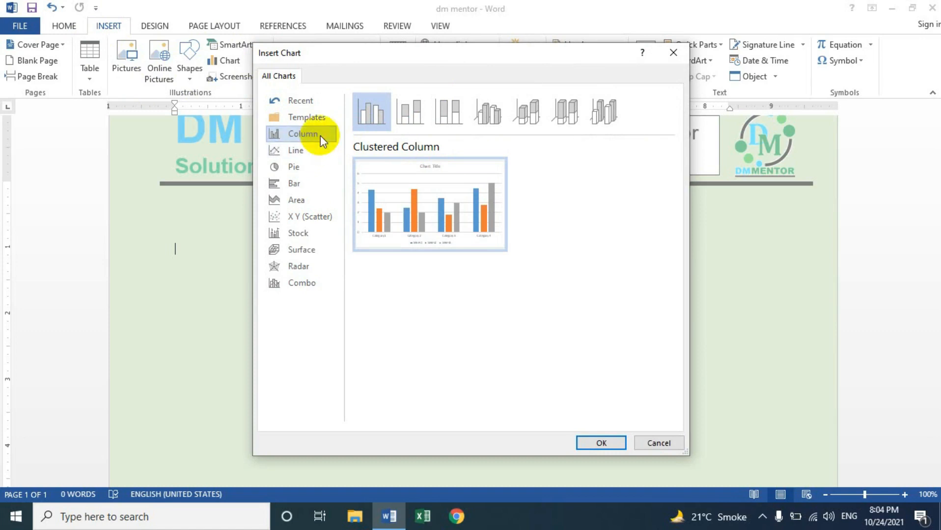
Preview the line, pie and bar chart types, and examine the stacked and 3-D subtypes of the column chart.
{"action": "left_click", "coordinate": [320, 150]}
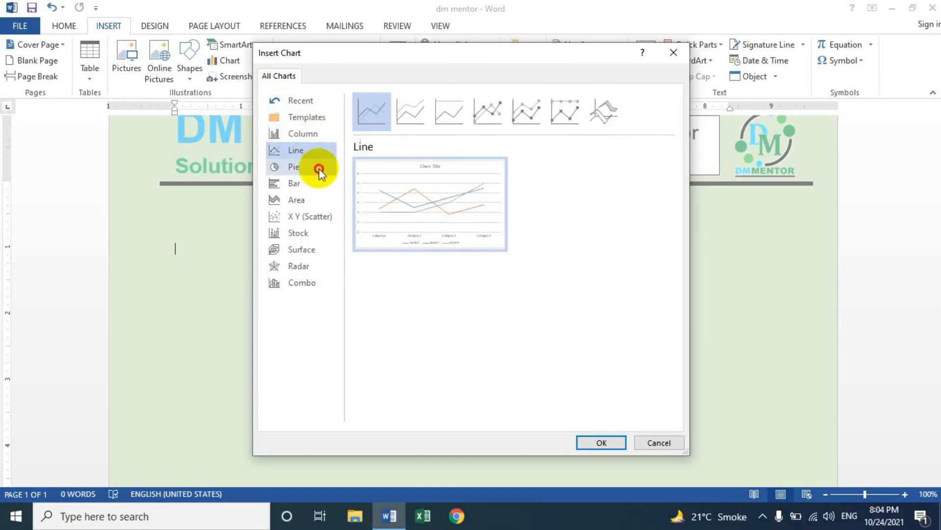
{"action": "left_click", "coordinate": [319, 169]}
{"action": "left_click", "coordinate": [314, 184]}
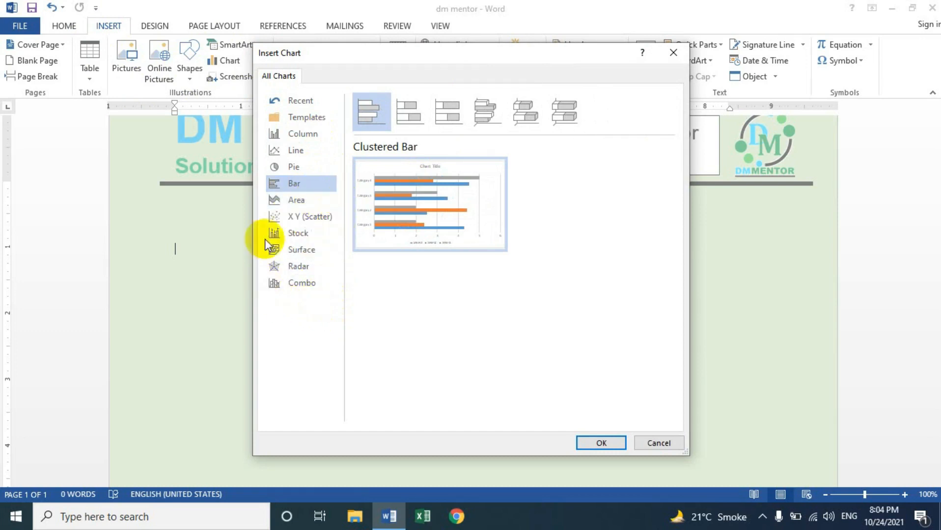
{"action": "left_click", "coordinate": [308, 135]}
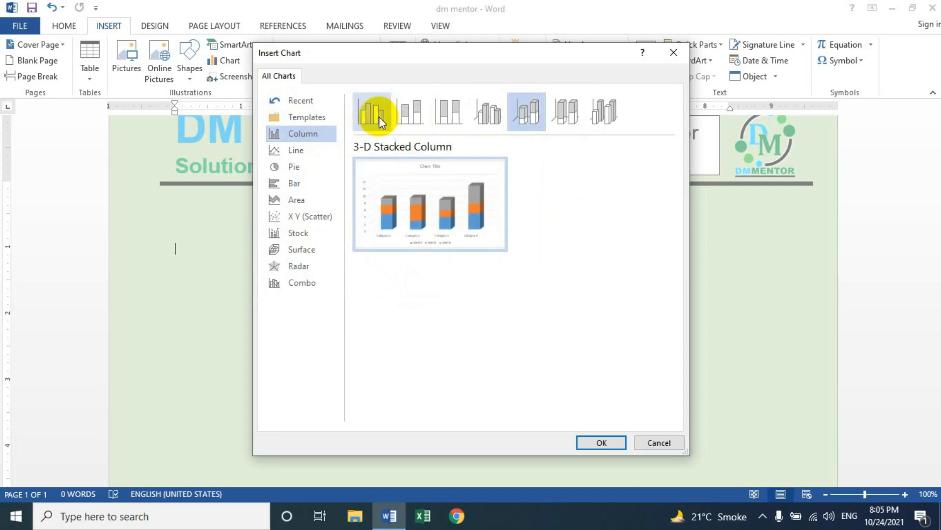
{"action": "left_click", "coordinate": [413, 118]}
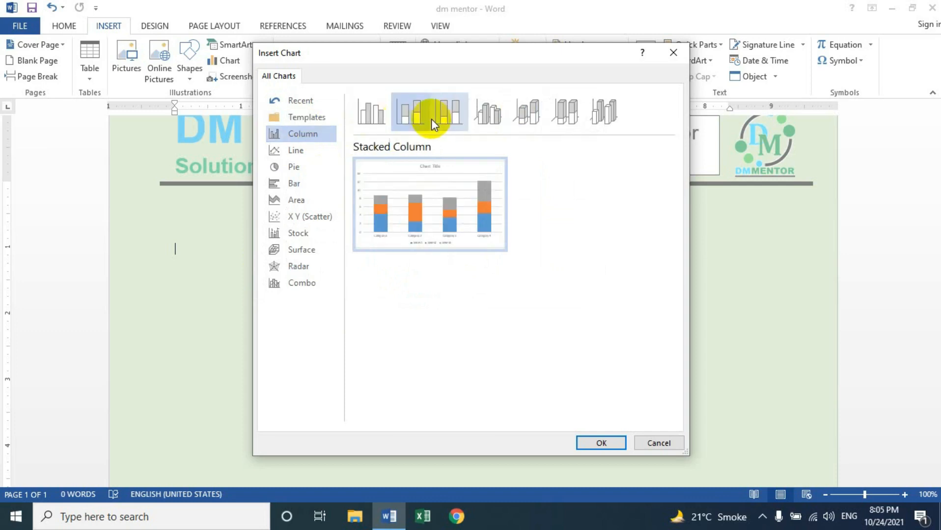
{"action": "left_click", "coordinate": [448, 121]}
{"action": "left_click", "coordinate": [488, 118]}
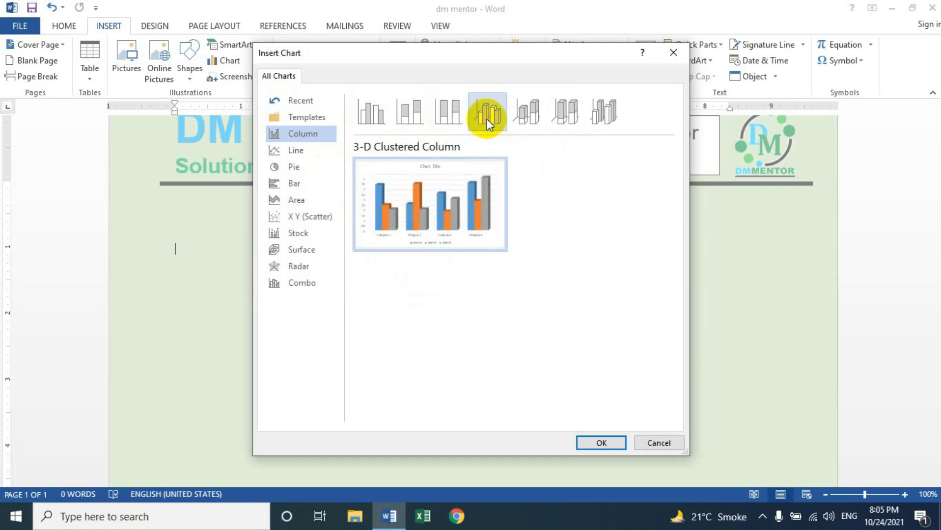
{"action": "left_click", "coordinate": [524, 120]}
{"action": "left_click", "coordinate": [565, 118]}
{"action": "left_click", "coordinate": [603, 117]}
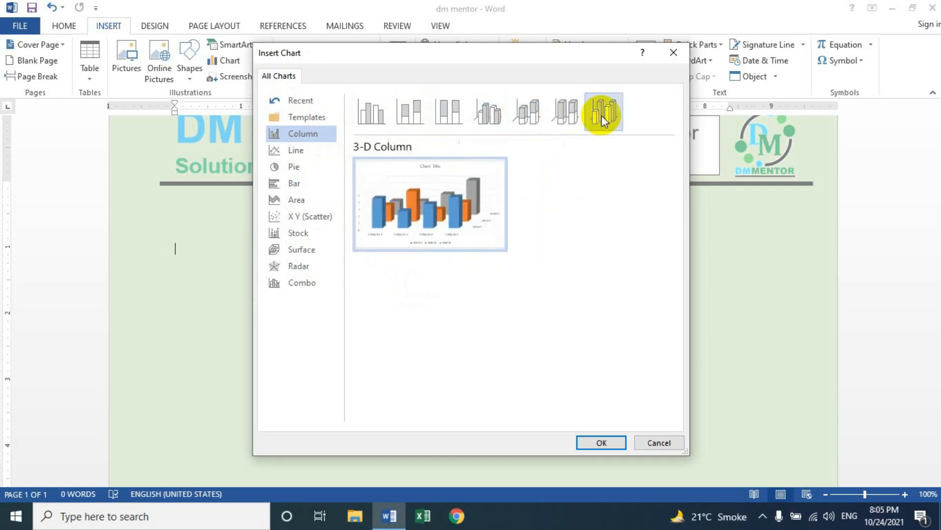
Insert a Clustered Column chart and close its data sheet.
{"action": "left_click", "coordinate": [373, 119]}
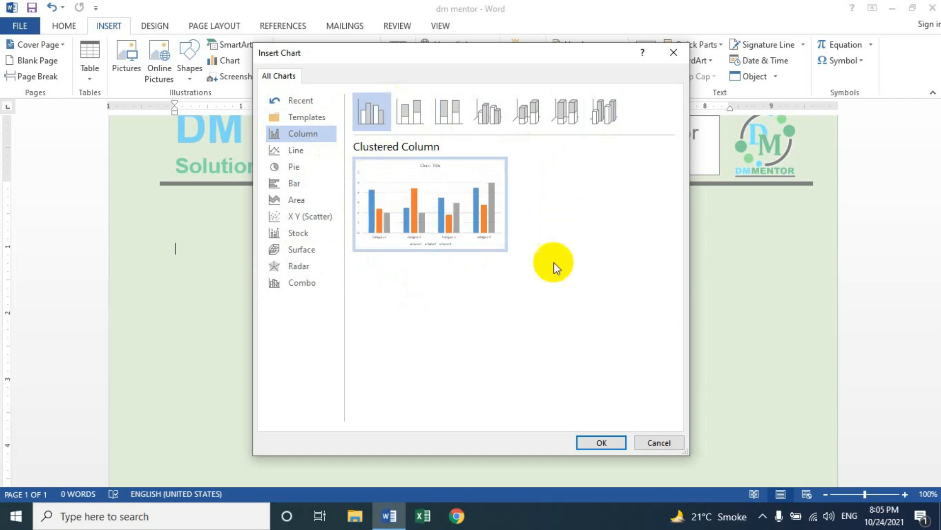
{"action": "left_click", "coordinate": [603, 444]}
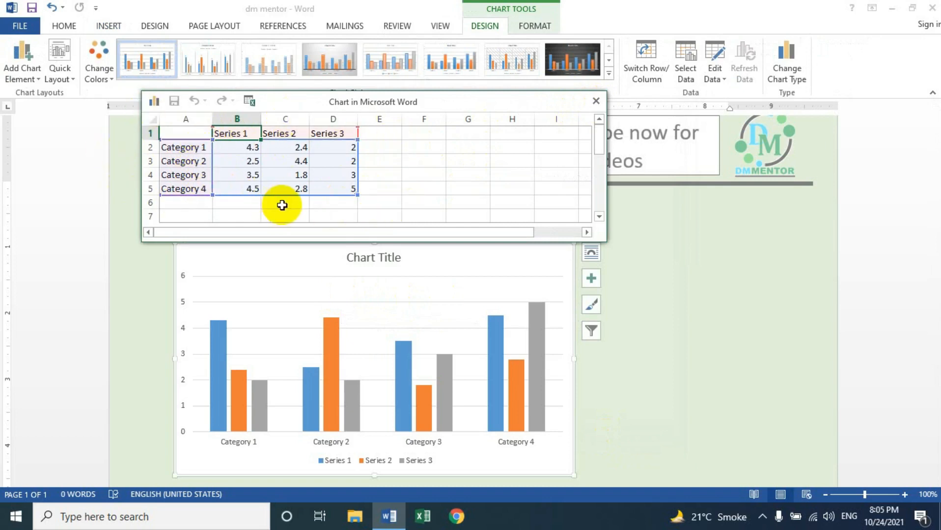
{"action": "left_click", "coordinate": [598, 101]}
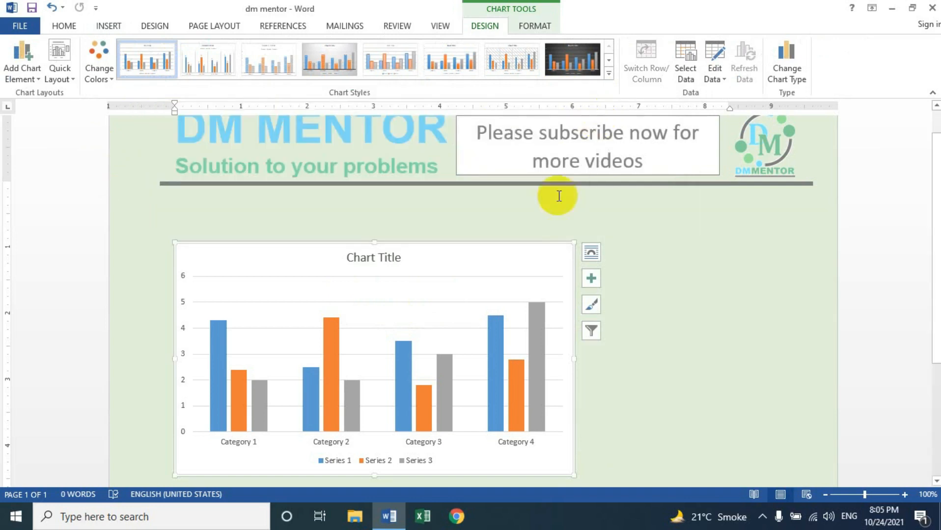
Enlarge the column chart to about 9.3 inches wide and 4.5 inches tall.
{"action": "scroll", "coordinate": [556, 273], "scroll_direction": "down", "scroll_amount": 2}
{"action": "left_click_drag", "start_coordinate": [574, 295], "coordinate": [790, 302]}
{"action": "scroll", "coordinate": [594, 300], "scroll_direction": "down", "scroll_amount": 2}
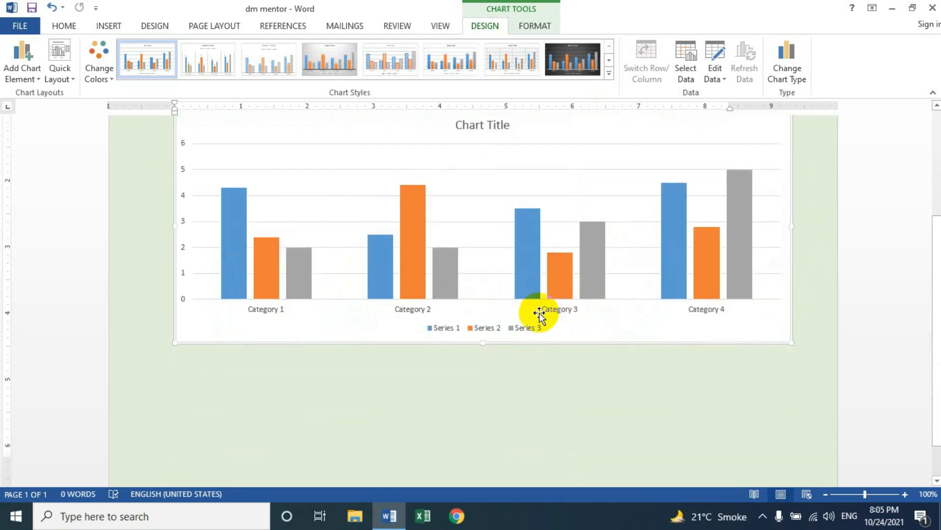
{"action": "left_click_drag", "start_coordinate": [485, 343], "coordinate": [487, 404]}
{"action": "scroll", "coordinate": [488, 328], "scroll_direction": "up", "scroll_amount": 2}
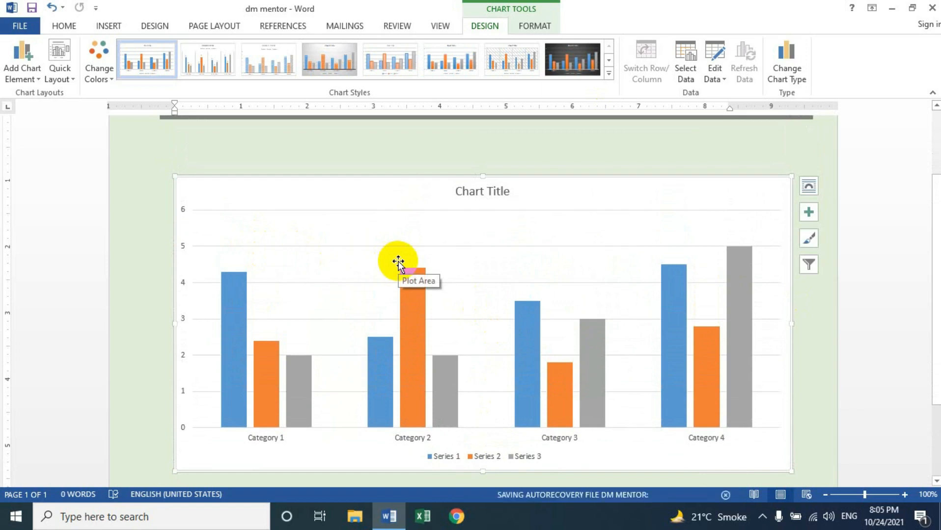
{"action": "scroll", "coordinate": [397, 261], "scroll_direction": "down", "scroll_amount": 1}
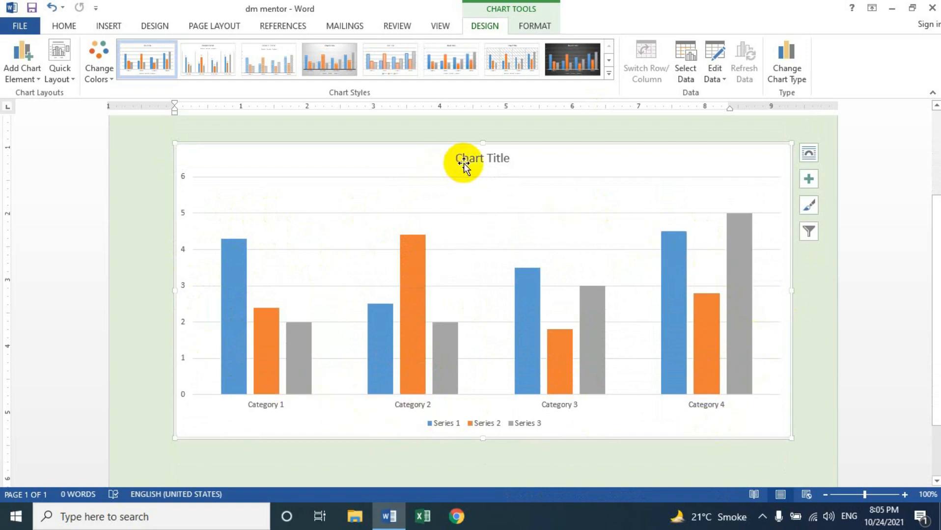
Replace the chart's placeholder title with "Yearly Enrollment".
{"action": "left_click", "coordinate": [483, 158]}
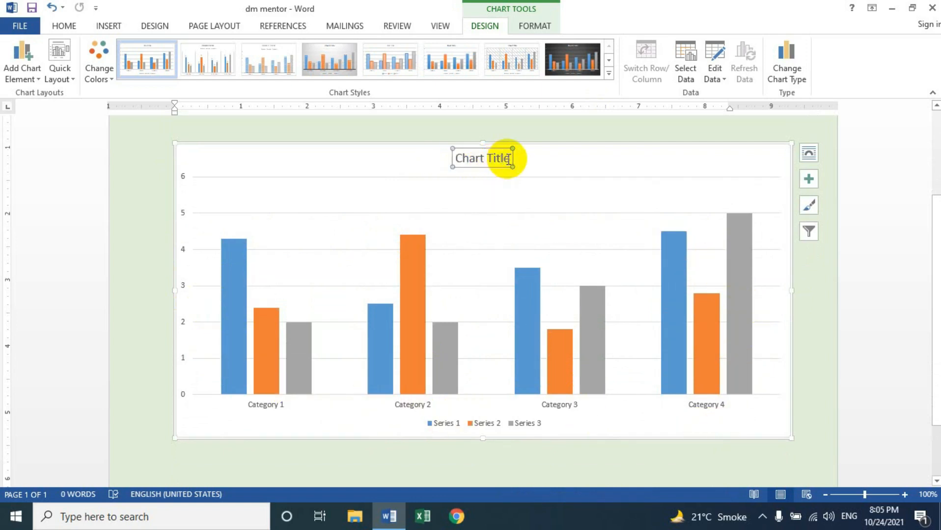
{"action": "left_click_drag", "start_coordinate": [509, 160], "coordinate": [458, 160]}
{"action": "key", "text": "Delete"}
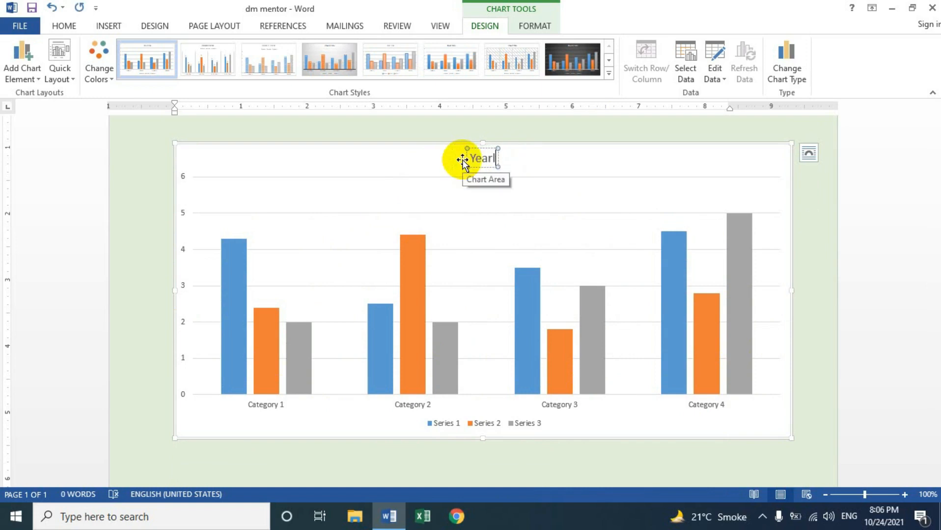
{"action": "type", "text": "Yearly Enro"}
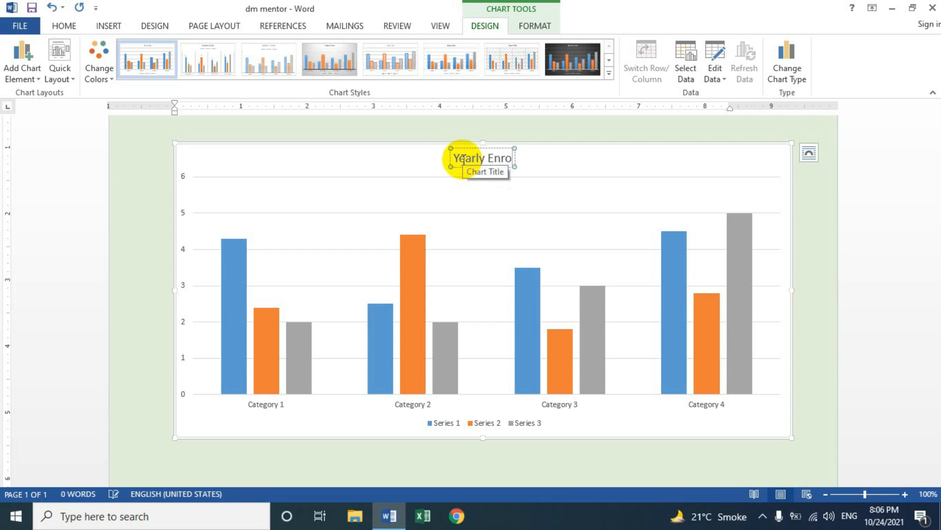
{"action": "type", "text": "llment"}
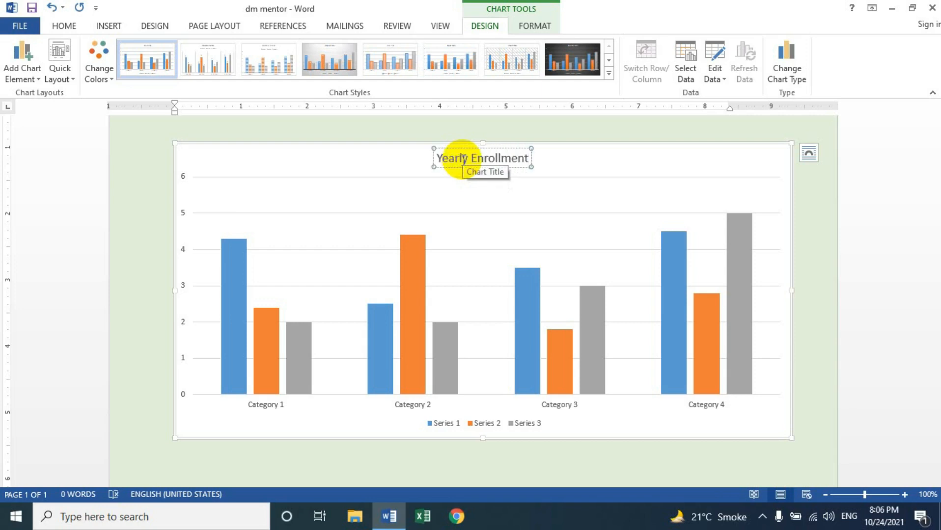
{"action": "left_click", "coordinate": [486, 178]}
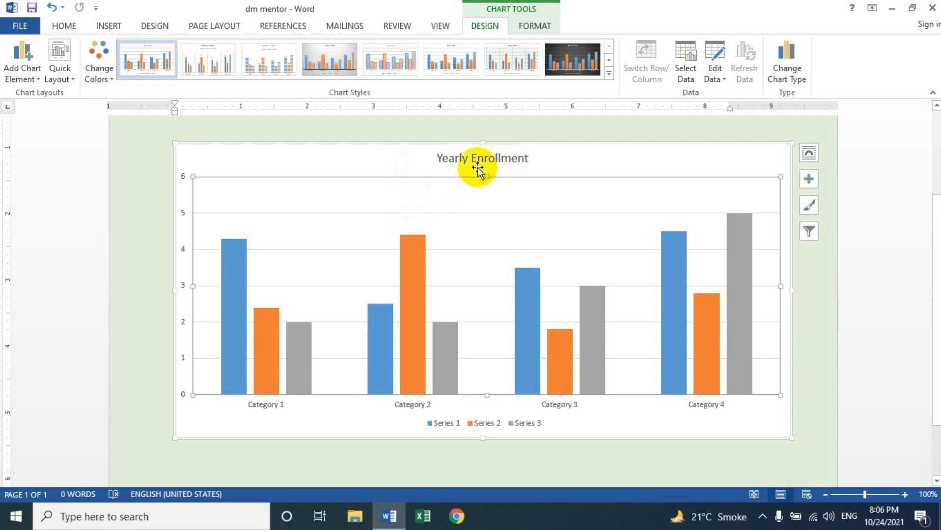
{"action": "scroll", "coordinate": [488, 212], "scroll_direction": "down", "scroll_amount": 1}
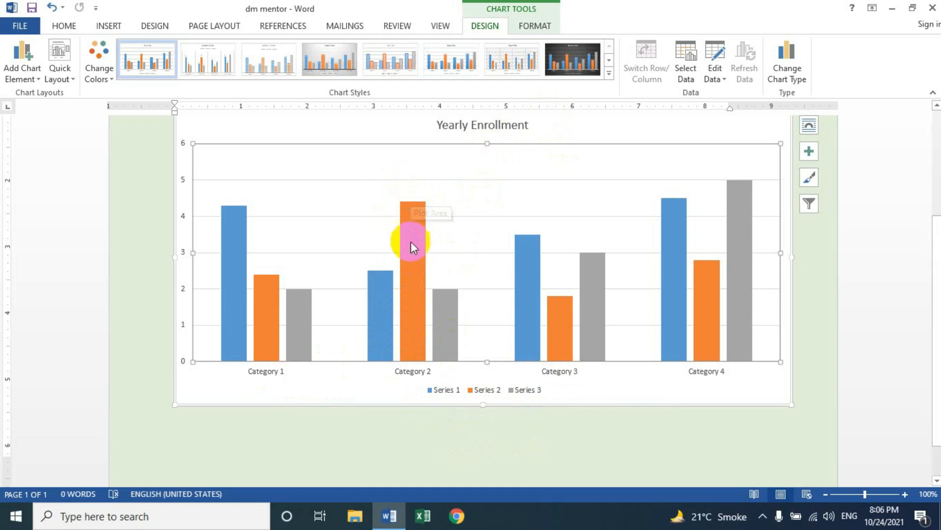
{"action": "mouse_move", "coordinate": [410, 349]}
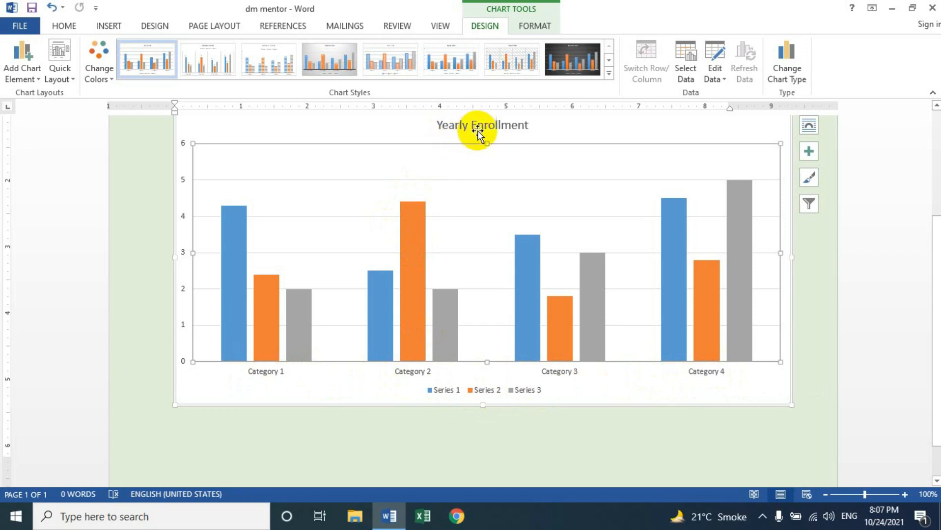
{"action": "left_click", "coordinate": [266, 376]}
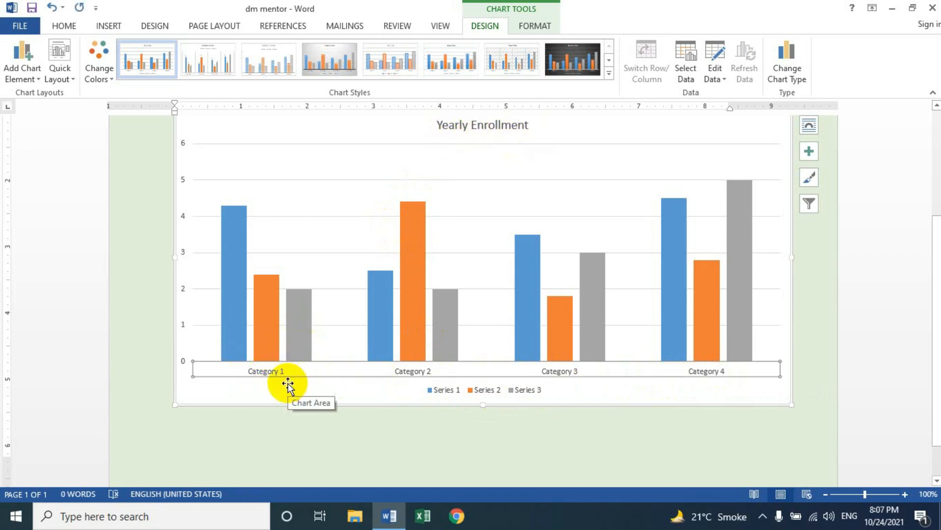
{"action": "left_click", "coordinate": [404, 403]}
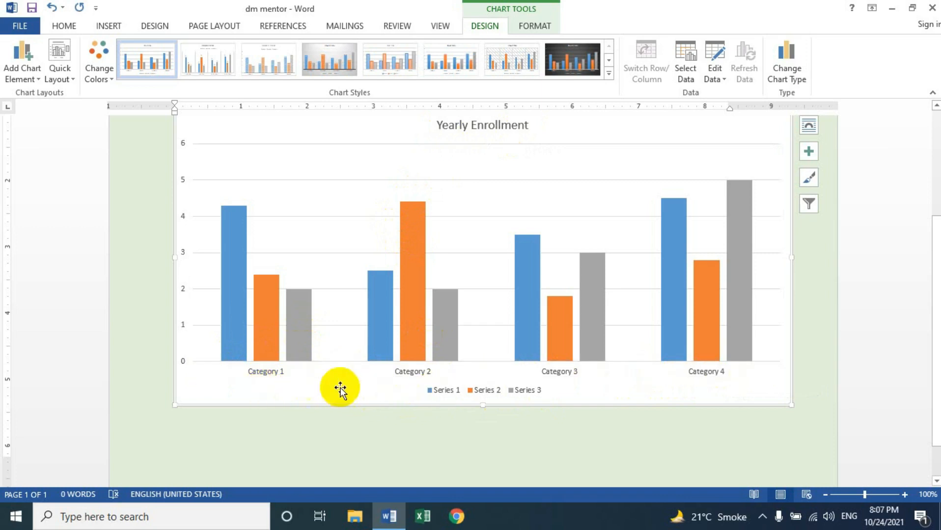
{"action": "left_click", "coordinate": [450, 393]}
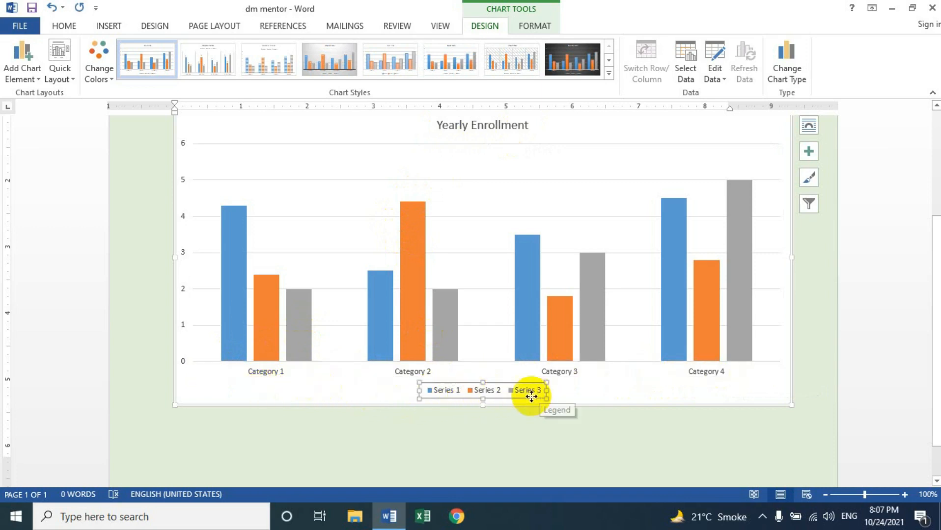
{"action": "left_click", "coordinate": [447, 394]}
{"action": "double_click", "coordinate": [448, 395]}
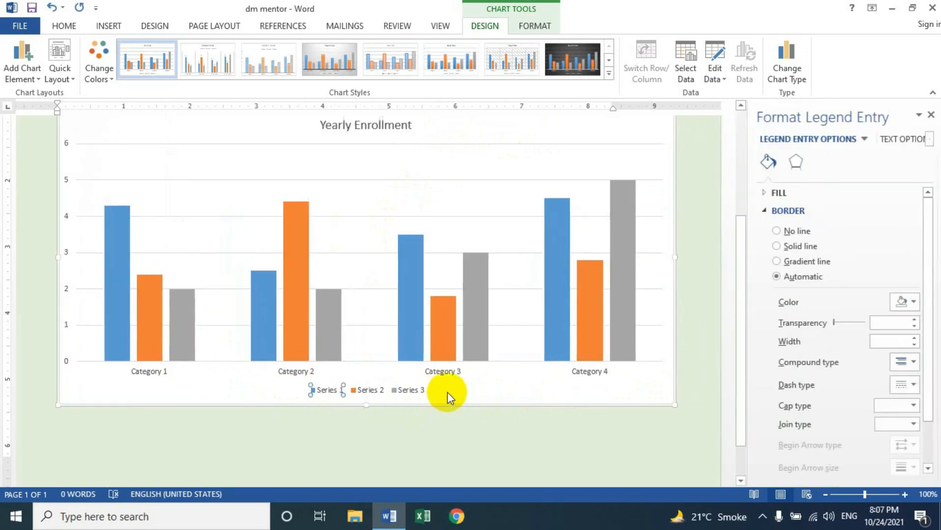
{"action": "left_click", "coordinate": [673, 255]}
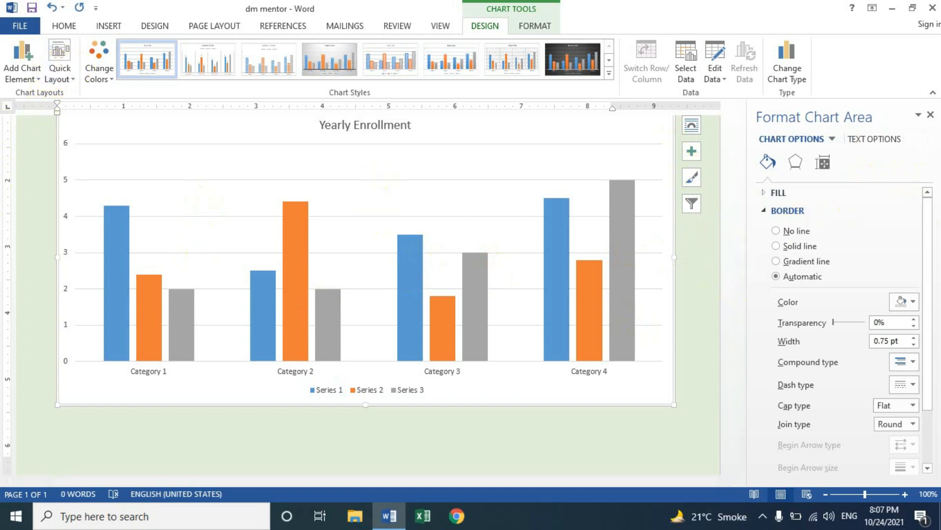
{"action": "left_click", "coordinate": [929, 115]}
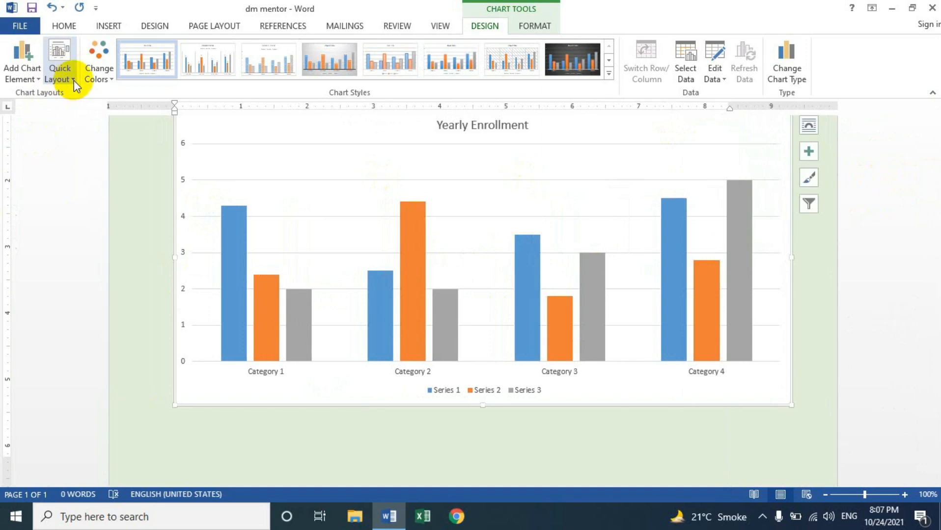
Preview alternative color sets for the chart and apply the chart style with a dark gray gradient background.
{"action": "left_click", "coordinate": [98, 82]}
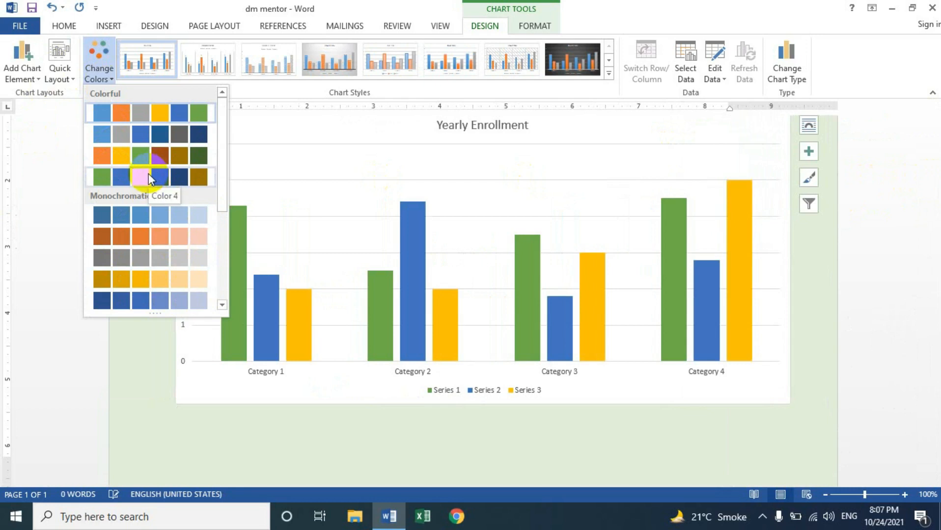
{"action": "left_click", "coordinate": [147, 356]}
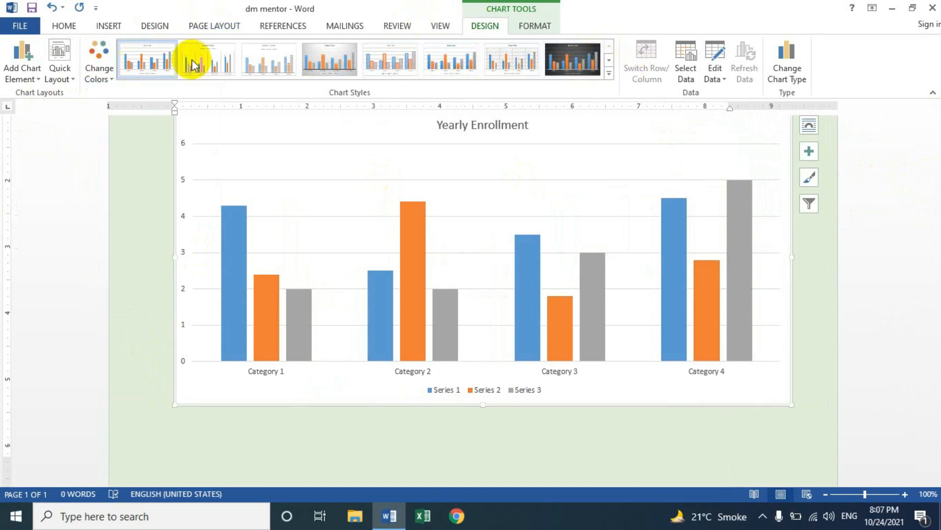
{"action": "left_click", "coordinate": [609, 75]}
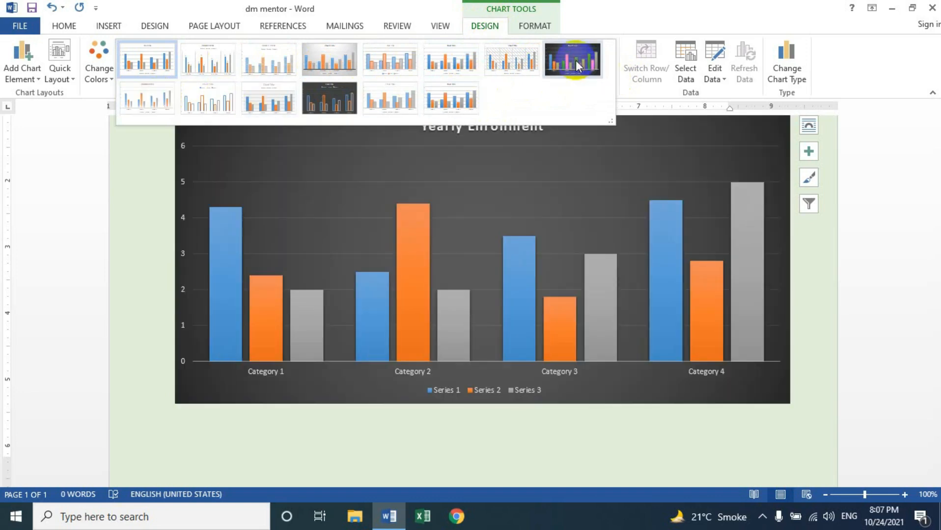
{"action": "left_click", "coordinate": [575, 60]}
{"action": "scroll", "coordinate": [835, 302], "scroll_direction": "up", "scroll_amount": 1}
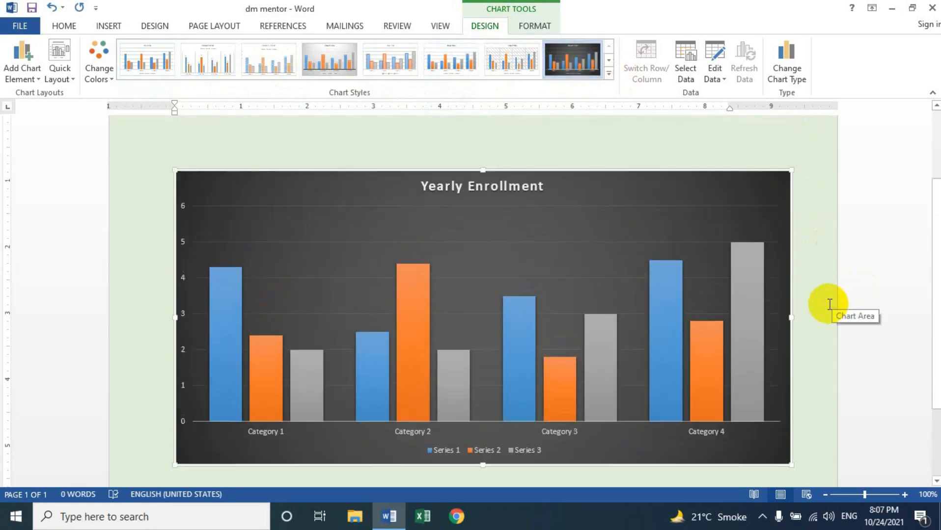
{"action": "scroll", "coordinate": [830, 305], "scroll_direction": "down", "scroll_amount": 3}
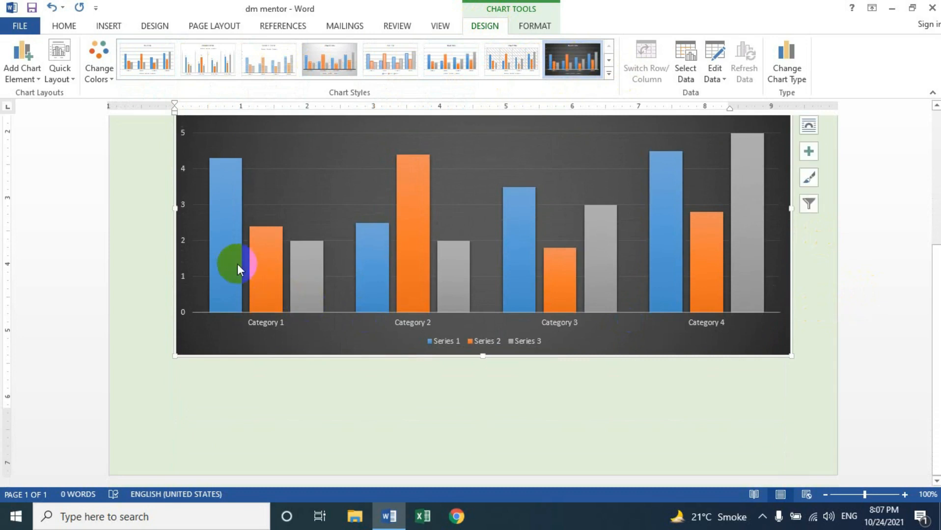
Preview the chart's quick layouts and examine the chart element options for axes, chart title and data labels.
{"action": "scroll", "coordinate": [231, 259], "scroll_direction": "up", "scroll_amount": 2}
{"action": "left_click", "coordinate": [59, 69]}
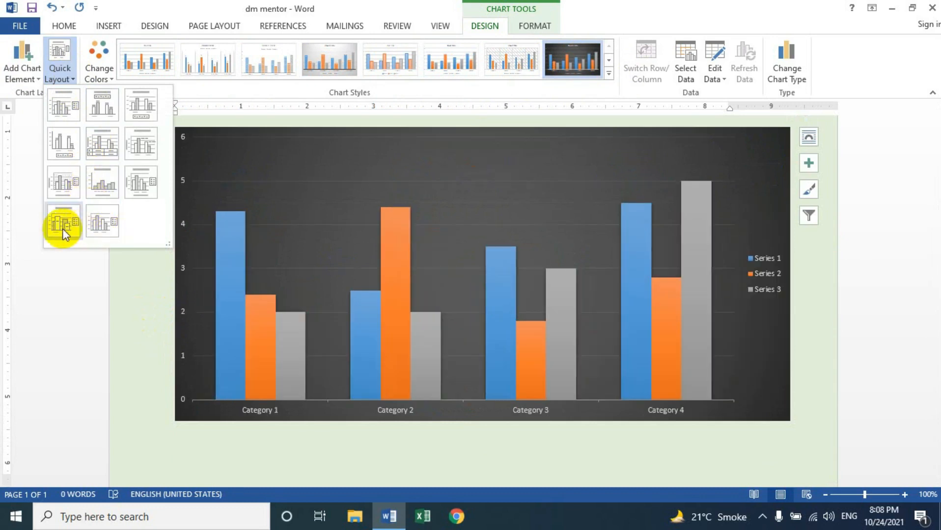
{"action": "left_click", "coordinate": [268, 138]}
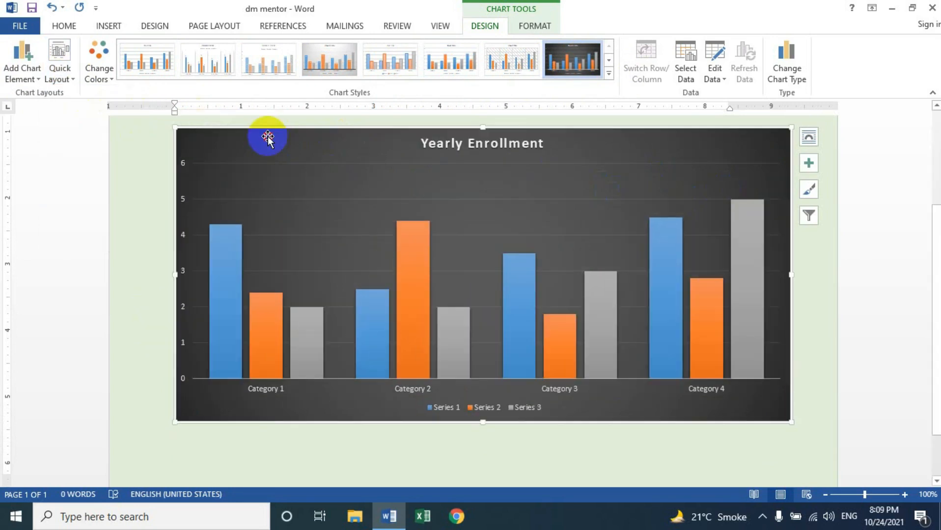
{"action": "left_click", "coordinate": [38, 81]}
{"action": "mouse_move", "coordinate": [40, 98]}
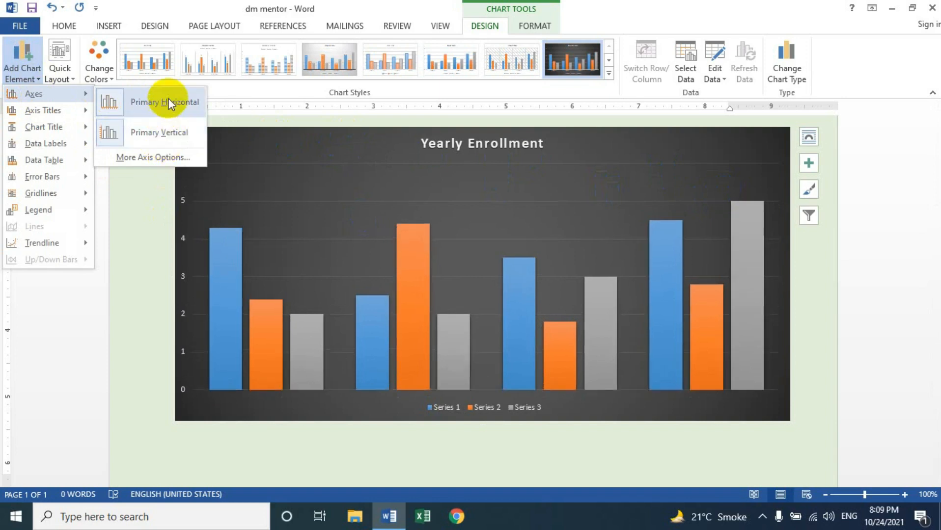
{"action": "mouse_move", "coordinate": [37, 115]}
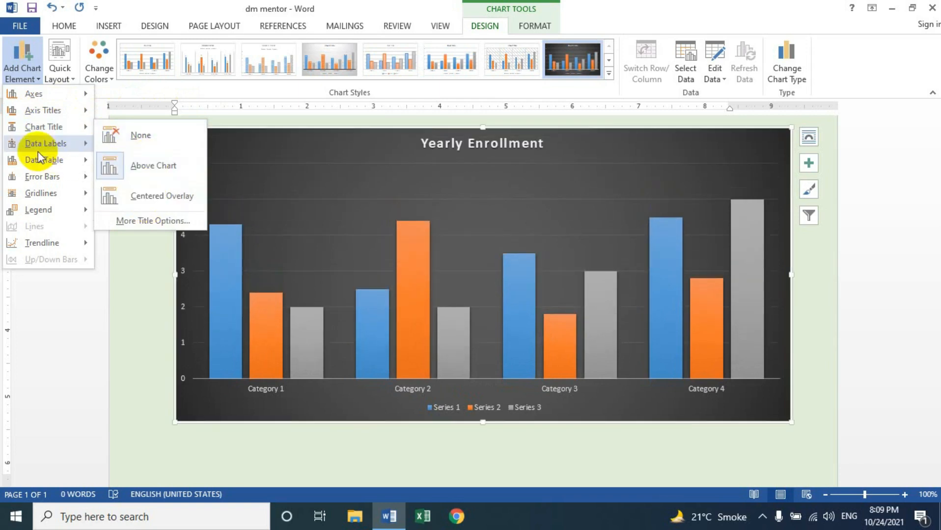
{"action": "mouse_move", "coordinate": [37, 152]}
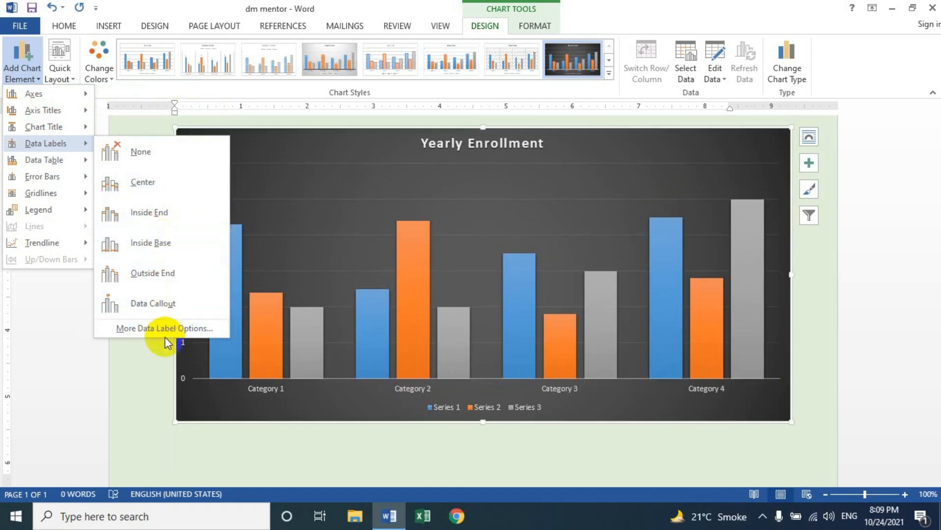
{"action": "left_click", "coordinate": [154, 347]}
Open the chart's data sheet for editing and place it just below the chart's legend.
{"action": "right_click", "coordinate": [326, 147]}
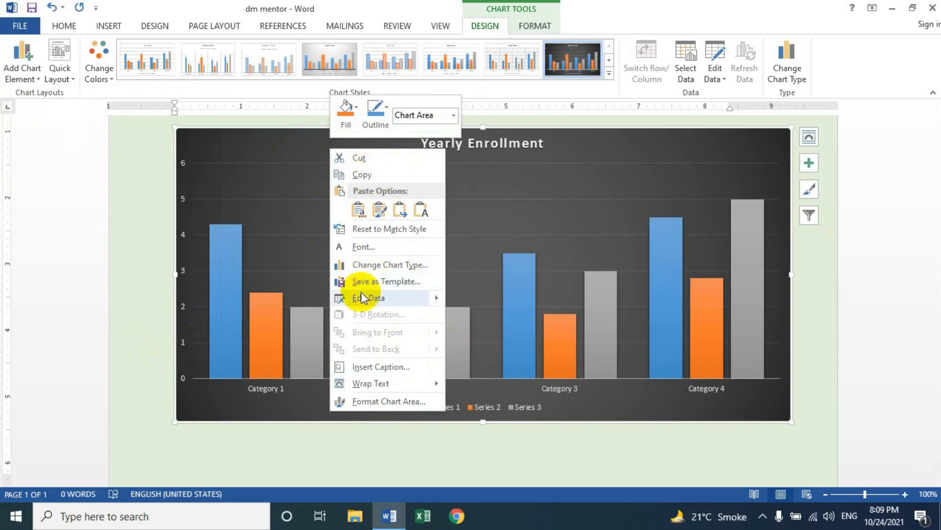
{"action": "left_click", "coordinate": [292, 143]}
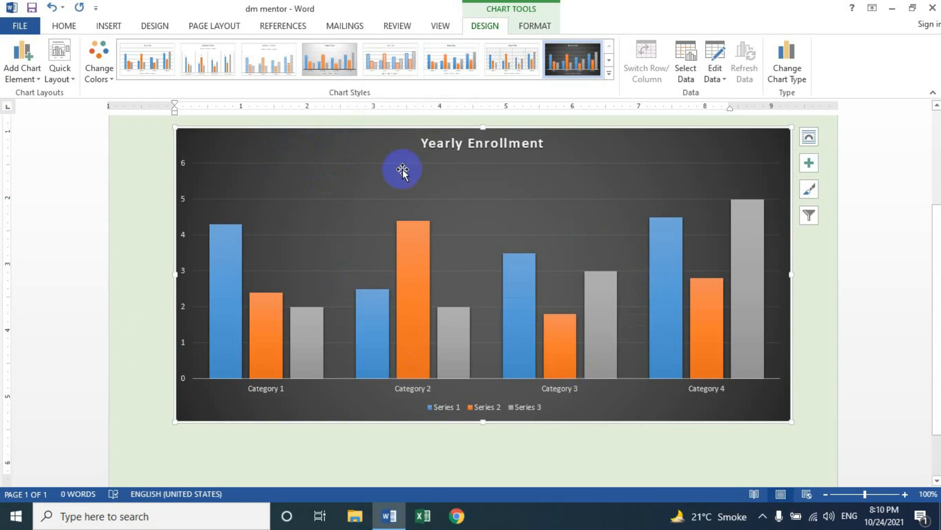
{"action": "right_click", "coordinate": [327, 192]}
{"action": "mouse_move", "coordinate": [385, 268]}
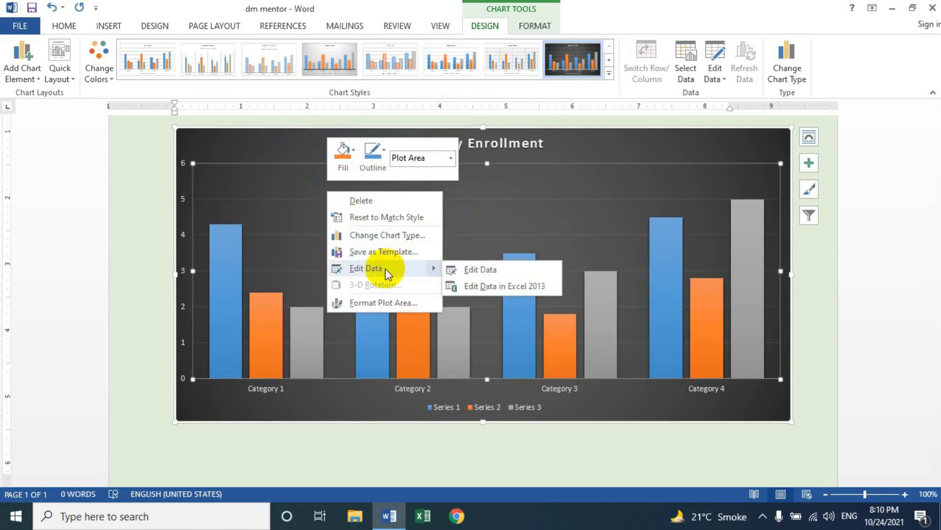
{"action": "left_click", "coordinate": [486, 269]}
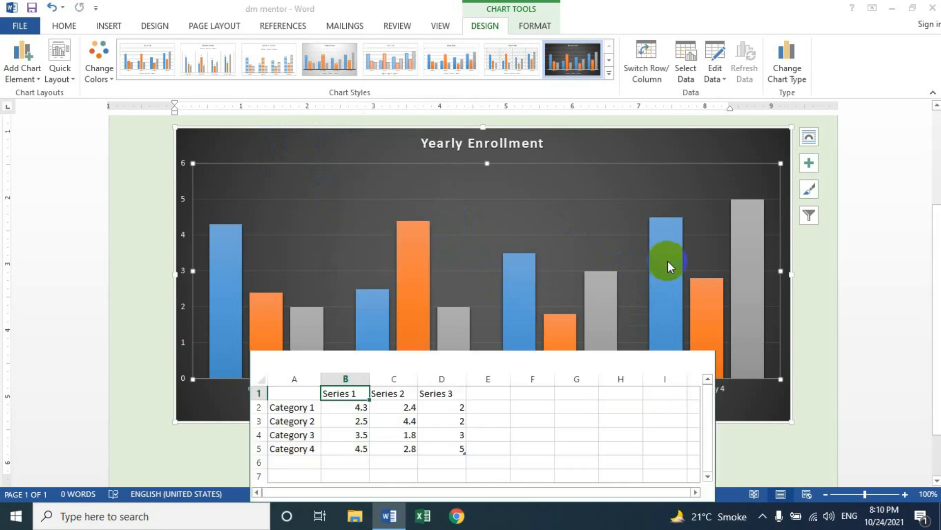
{"action": "scroll", "coordinate": [581, 335], "scroll_direction": "down", "scroll_amount": 1}
{"action": "left_click_drag", "start_coordinate": [578, 366], "coordinate": [571, 210]}
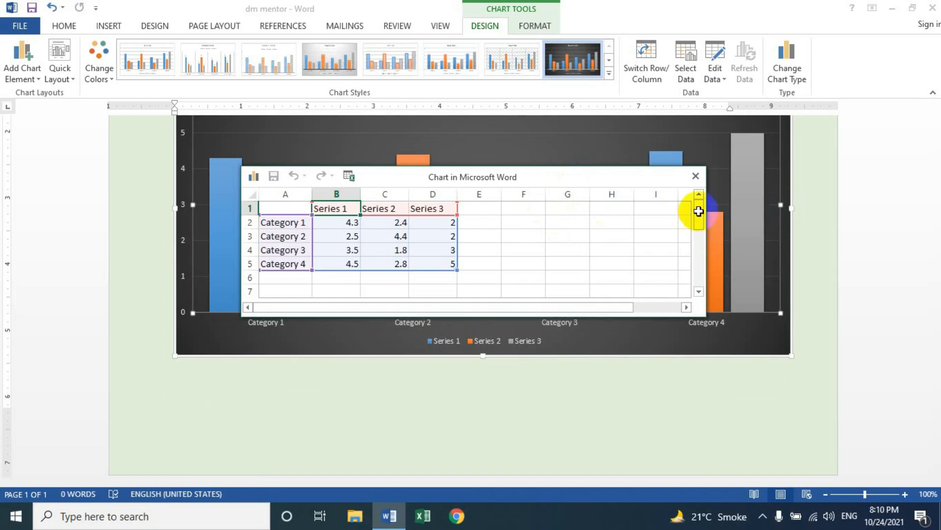
{"action": "left_click_drag", "start_coordinate": [652, 183], "coordinate": [645, 374]}
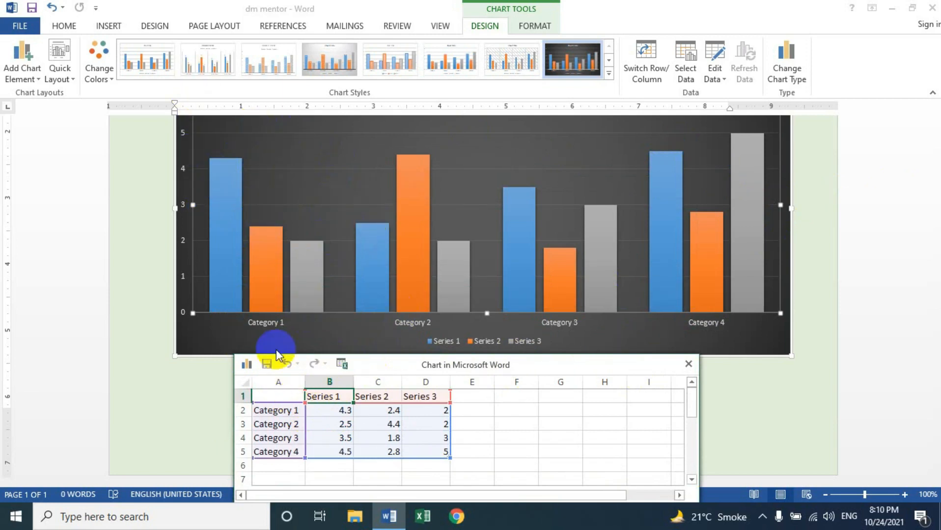
Rename the four chart categories in cells A2 to A5 as 2017, 2018, 2019 and 2020.
{"action": "left_click", "coordinate": [337, 412]}
{"action": "left_click", "coordinate": [340, 399]}
{"action": "left_click", "coordinate": [276, 412]}
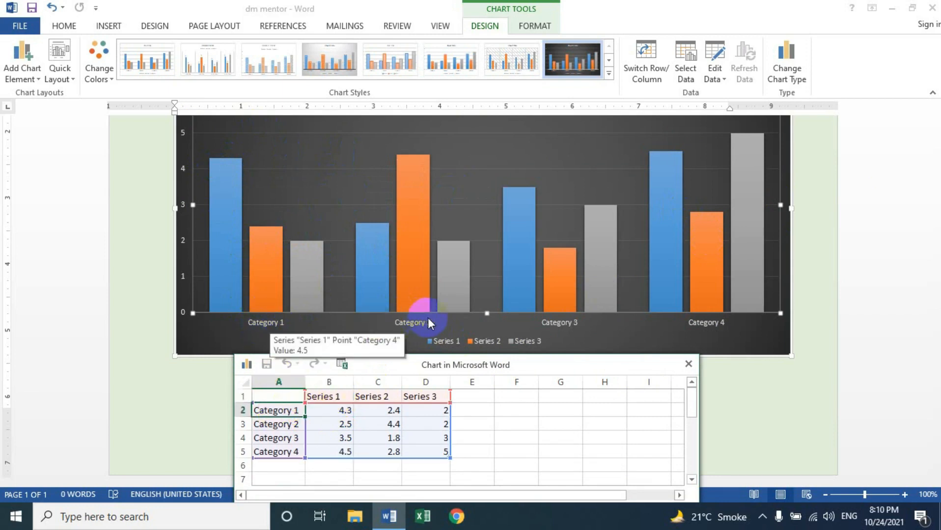
{"action": "type", "text": "2"}
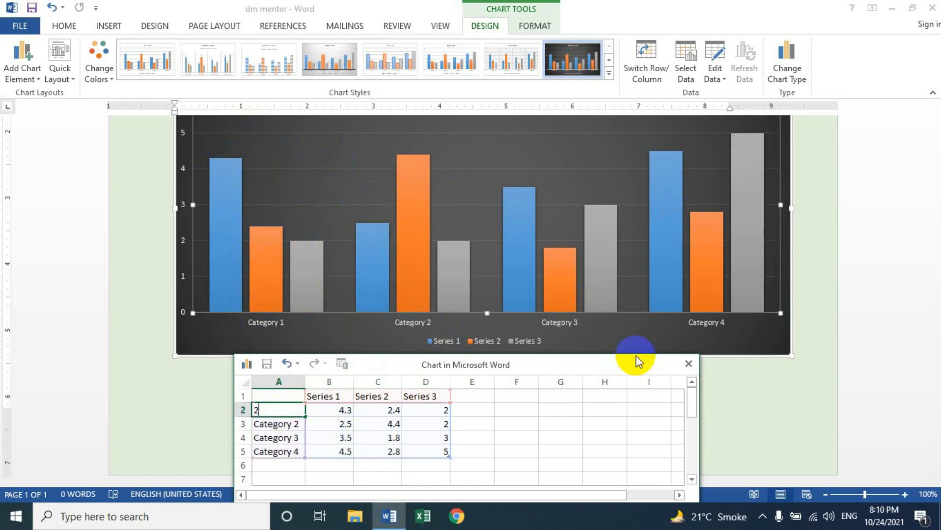
{"action": "type", "text": "017"}
{"action": "key", "text": "Return"}
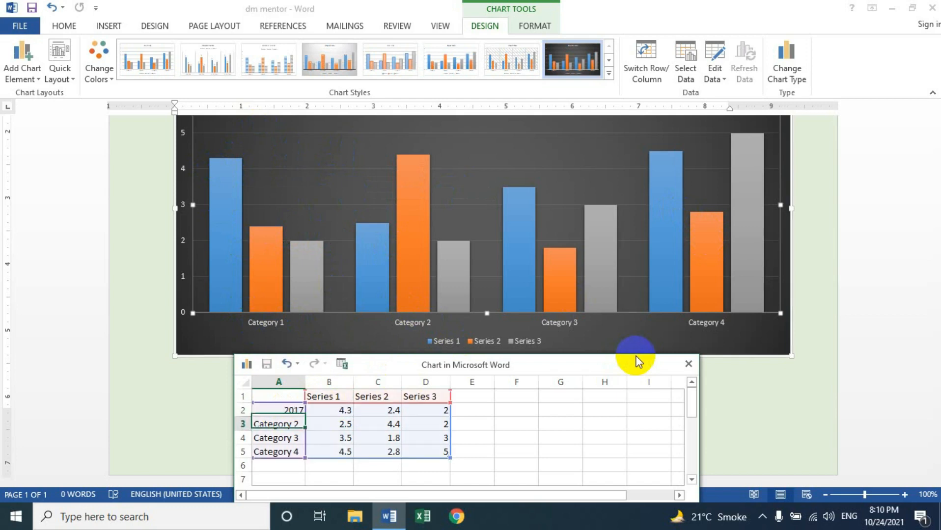
{"action": "type", "text": "2018"}
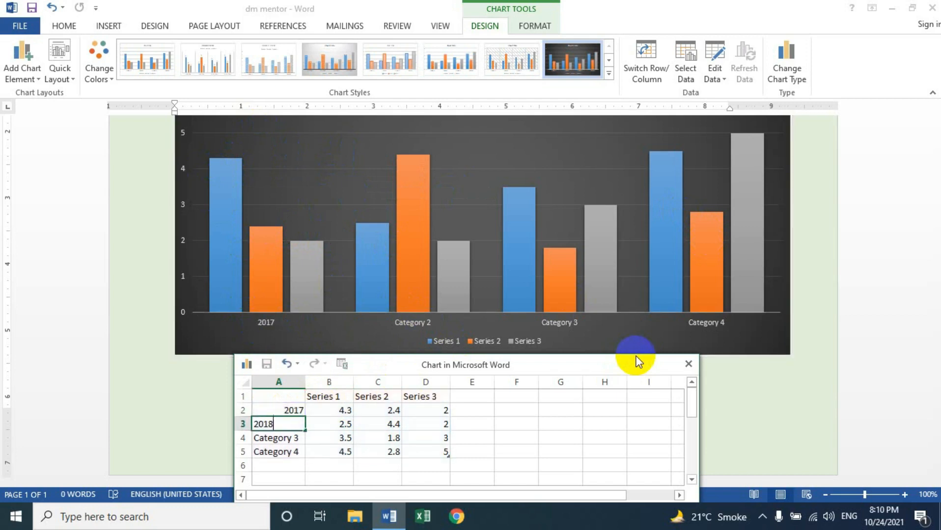
{"action": "key", "text": "Return"}
{"action": "type", "text": "2019"}
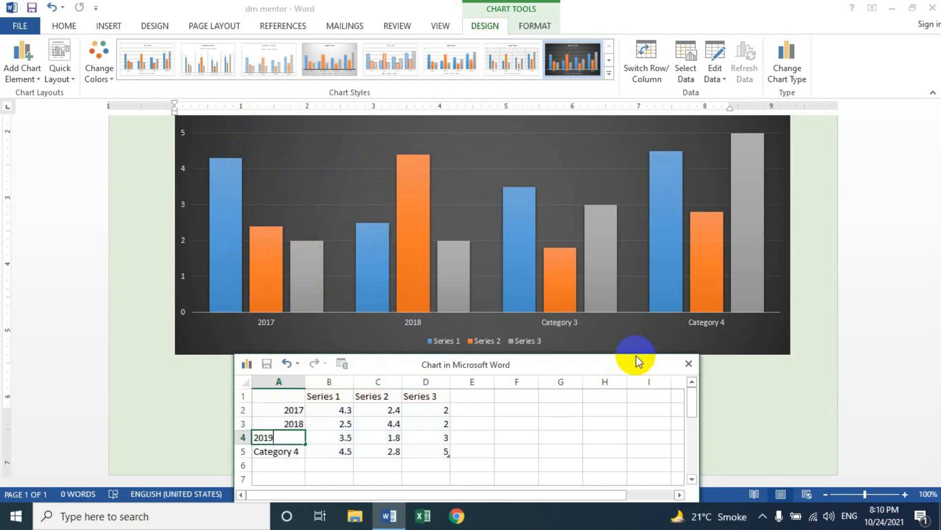
{"action": "key", "text": "Return"}
{"action": "type", "text": "20"}
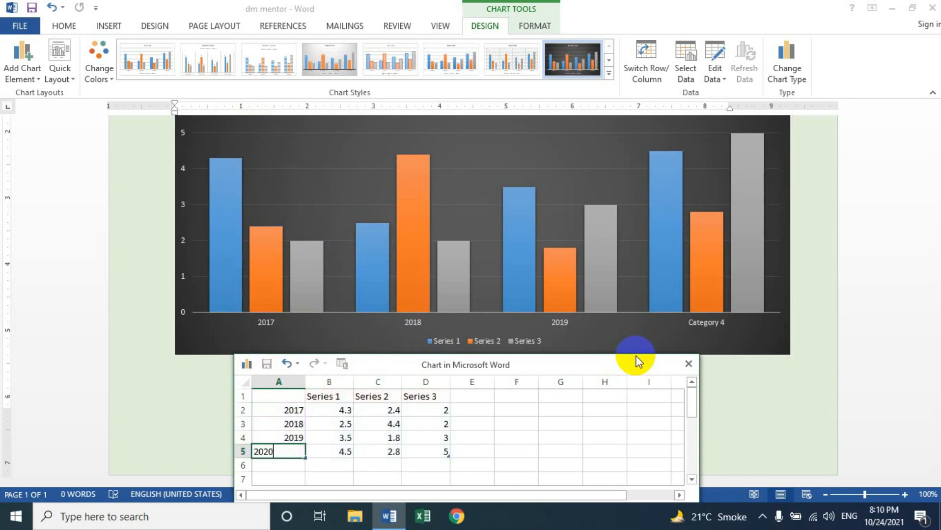
{"action": "type", "text": "20"}
{"action": "key", "text": "Return"}
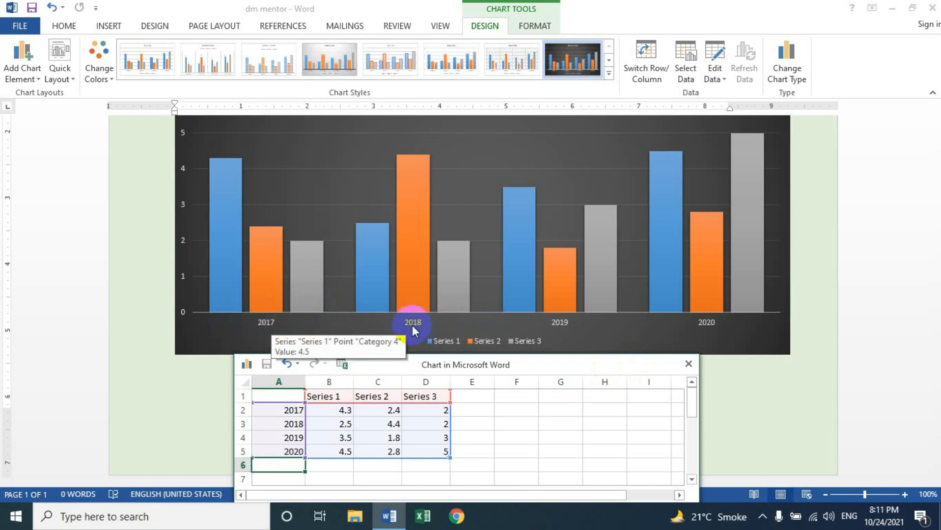
Rename the three data series in cells B1 to D1 as Male, Female and Total.
{"action": "left_click", "coordinate": [316, 412]}
{"action": "left_click", "coordinate": [317, 396]}
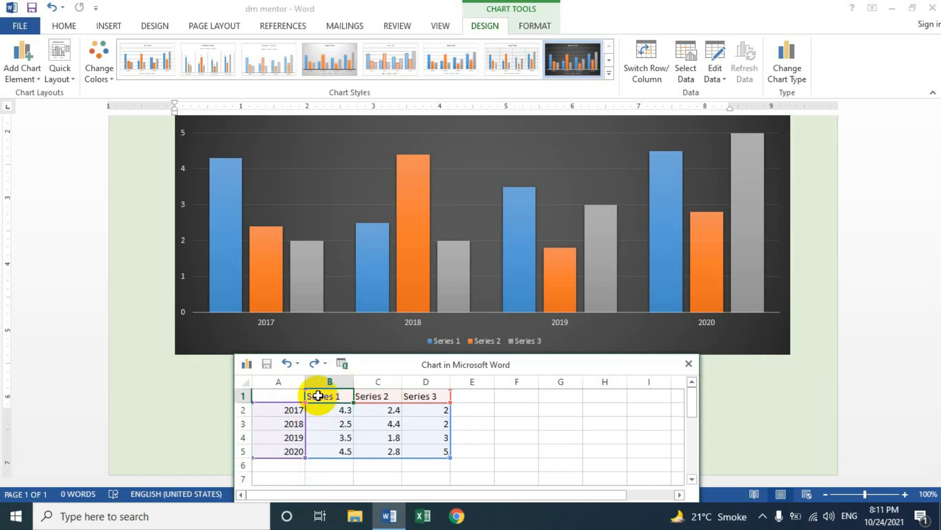
{"action": "type", "text": "Male"}
{"action": "key", "text": "Tab"}
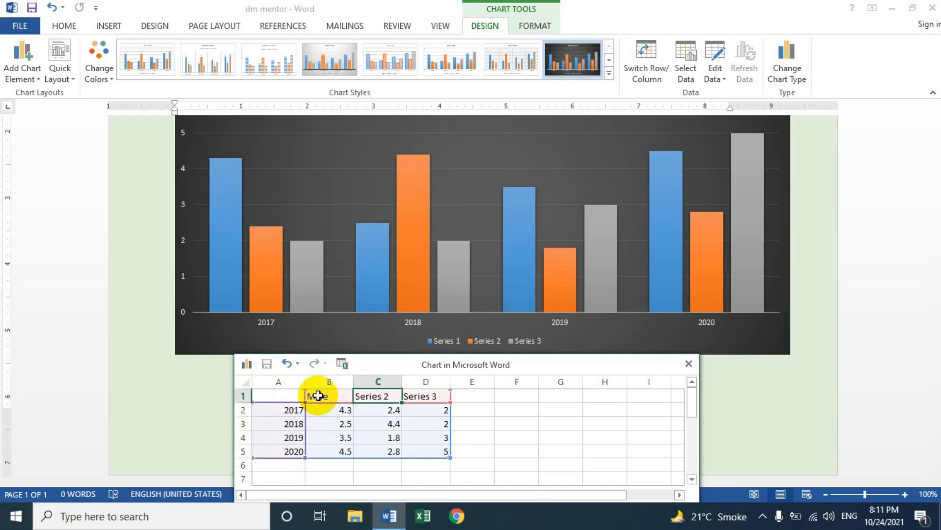
{"action": "type", "text": "Female"}
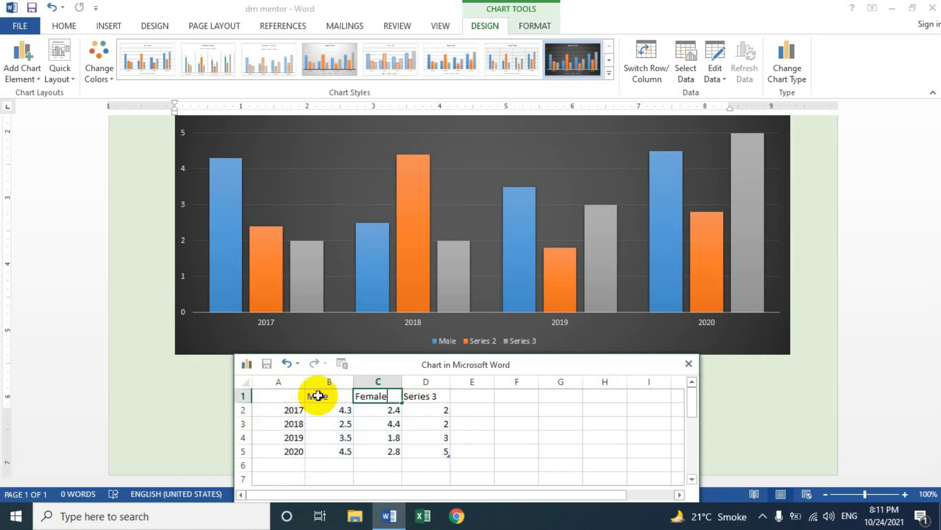
{"action": "key", "text": "Tab"}
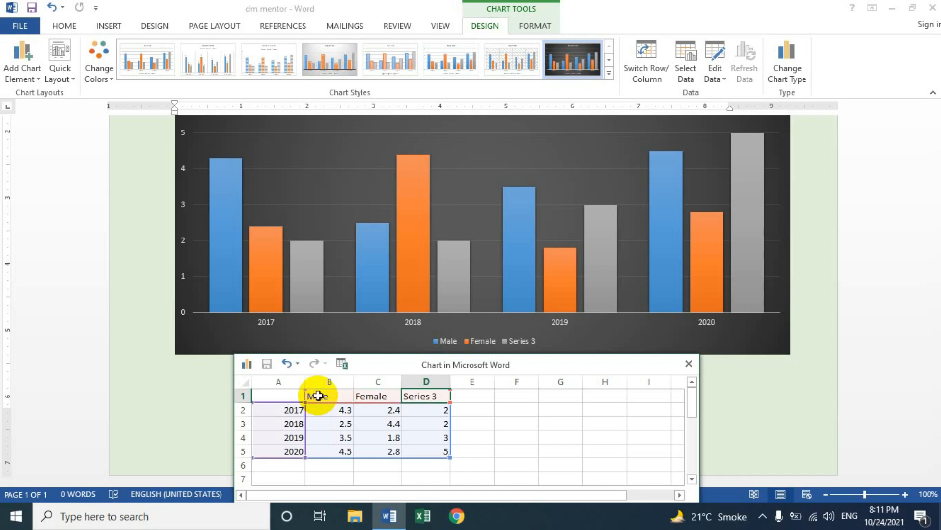
{"action": "type", "text": "Total"}
{"action": "key", "text": "Return"}
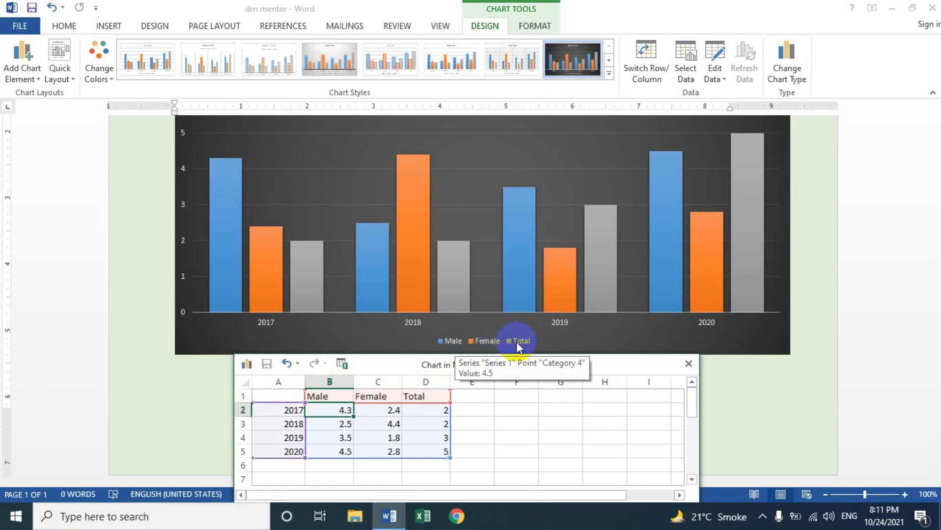
Select series columns in the chart to examine how they match the legend and the data sheet.
{"action": "left_click", "coordinate": [222, 207]}
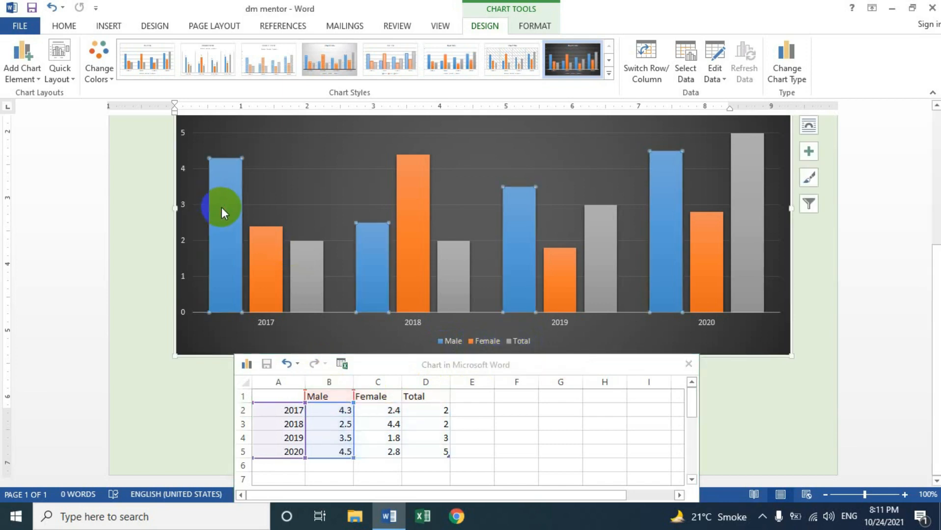
{"action": "left_click", "coordinate": [246, 256]}
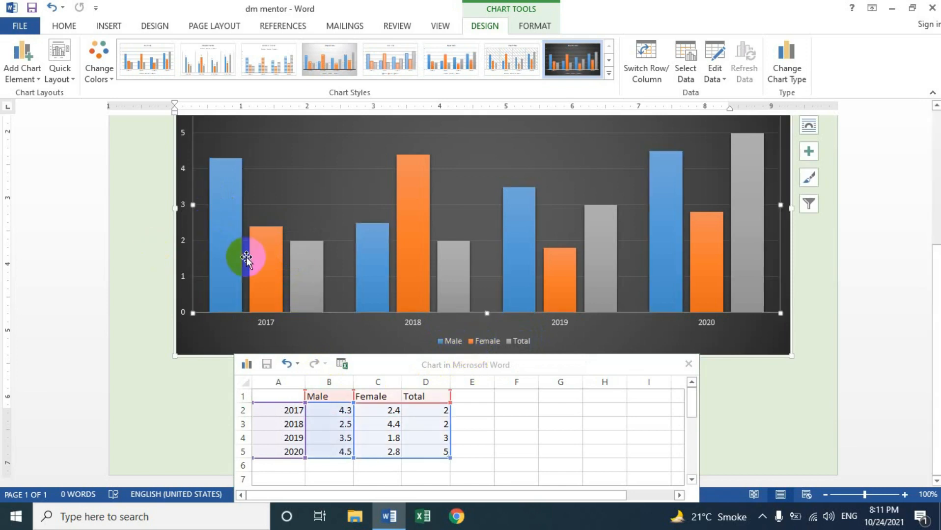
{"action": "left_click", "coordinate": [481, 347]}
{"action": "left_click", "coordinate": [312, 278]}
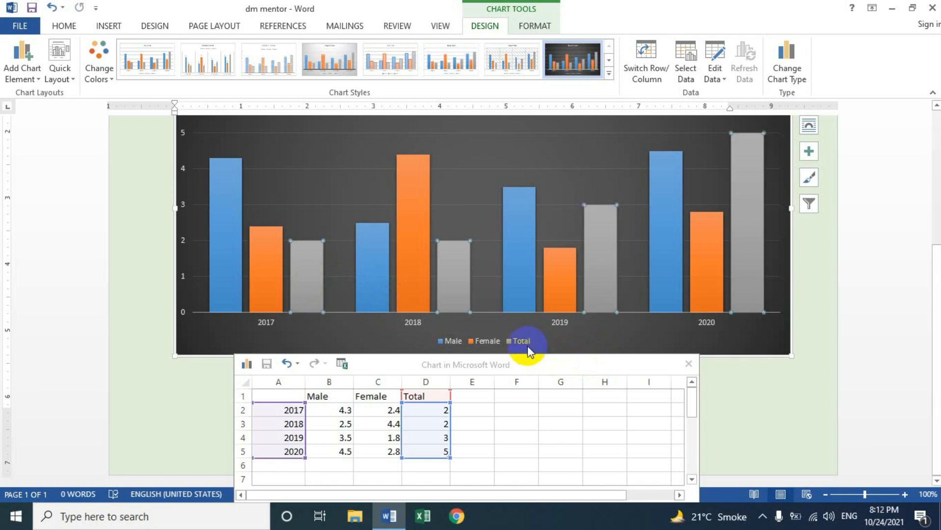
{"action": "left_click", "coordinate": [531, 369]}
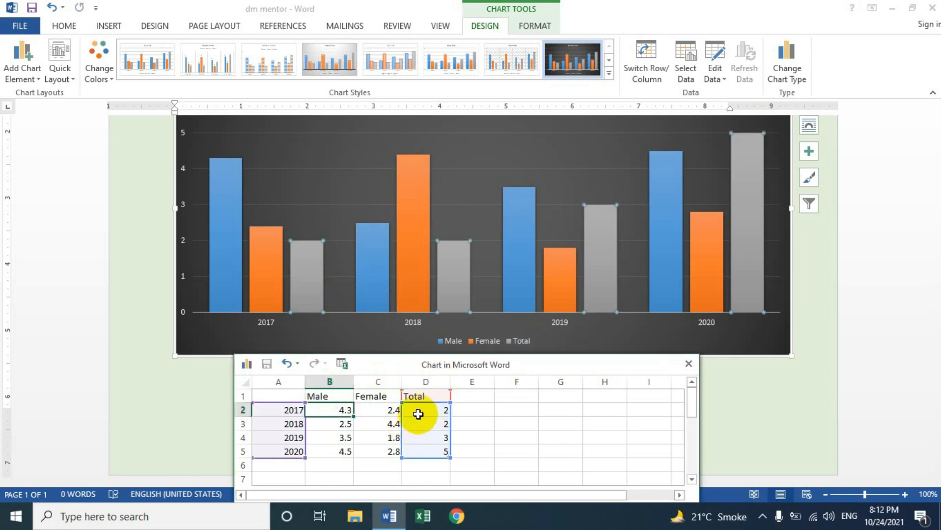
Enter the 2017 enrollment figures in the data sheet: 100 for Male in B2 and 130 for Female in C2.
{"action": "left_click", "coordinate": [326, 425]}
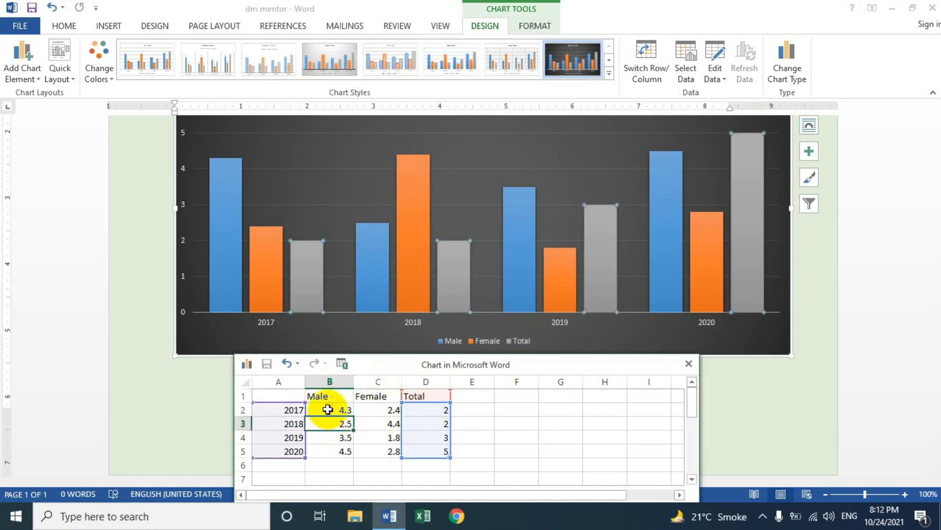
{"action": "left_click", "coordinate": [328, 410]}
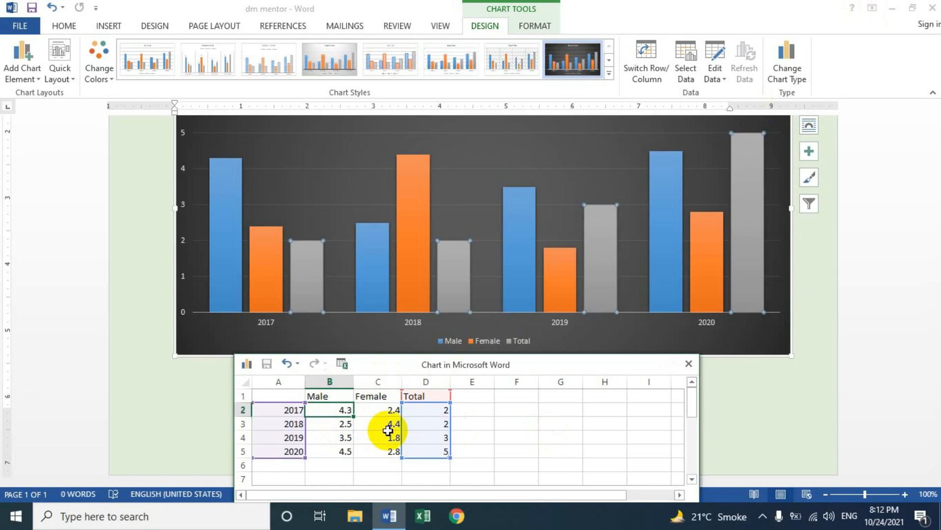
{"action": "type", "text": "100"}
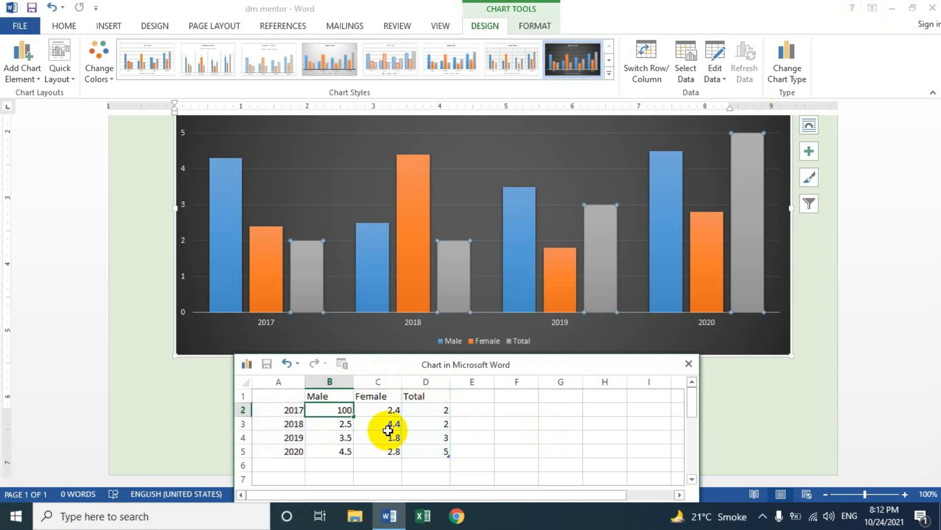
{"action": "key", "text": "Tab"}
{"action": "type", "text": "1"}
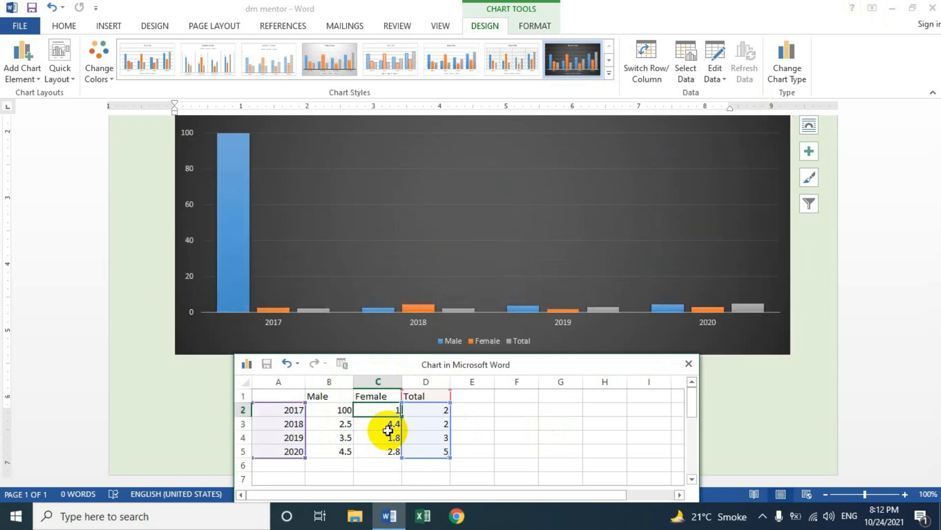
{"action": "type", "text": "30"}
{"action": "key", "text": "Return"}
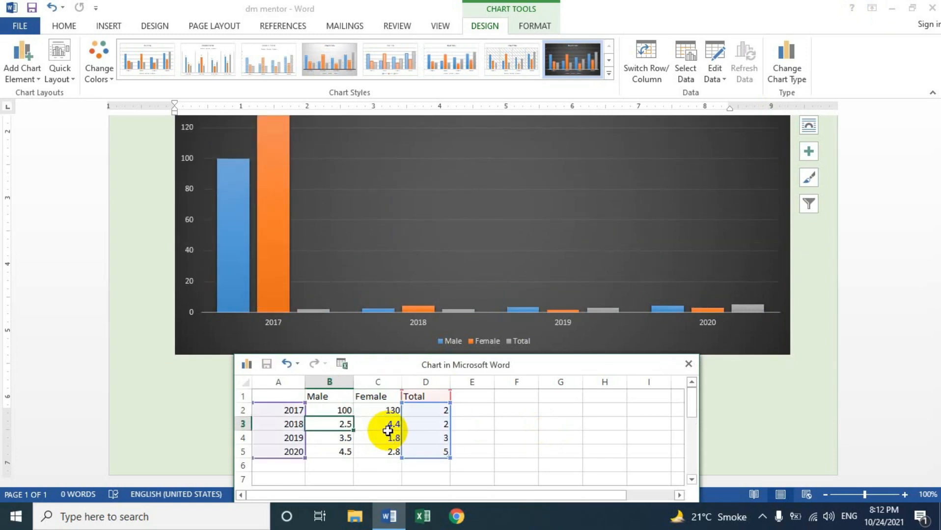
Enter the 2018 enrollment figures: 130 for Male in B3 and 150 for Female in C3.
{"action": "type", "text": "1"}
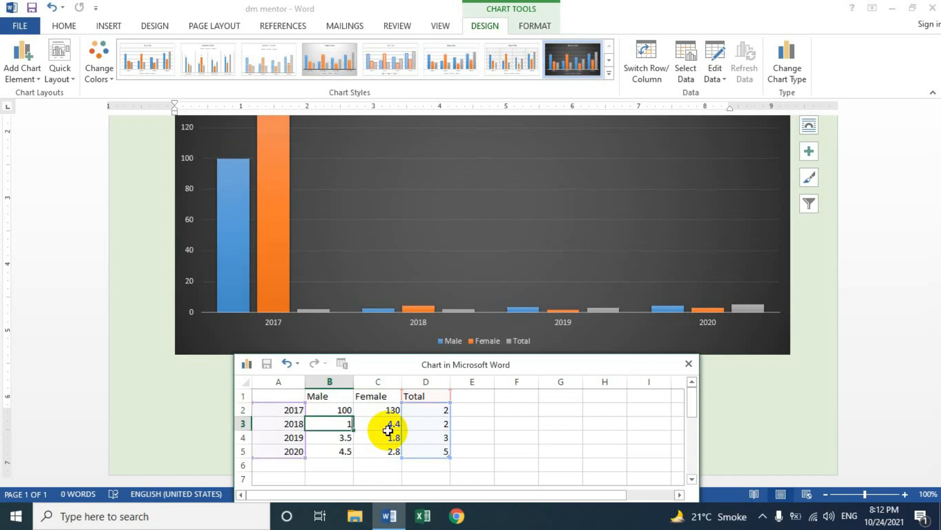
{"action": "type", "text": "30"}
{"action": "left_click", "coordinate": [388, 431]}
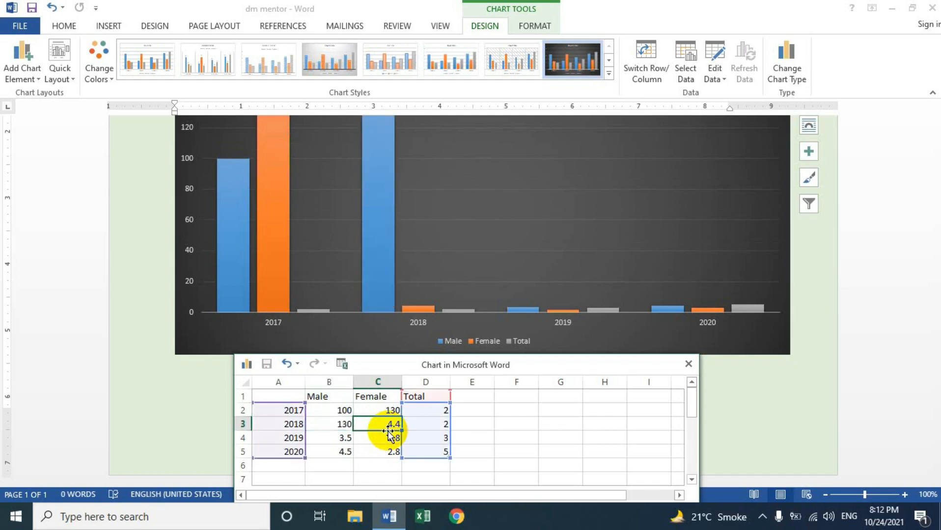
{"action": "type", "text": "150"}
{"action": "key", "text": "Return"}
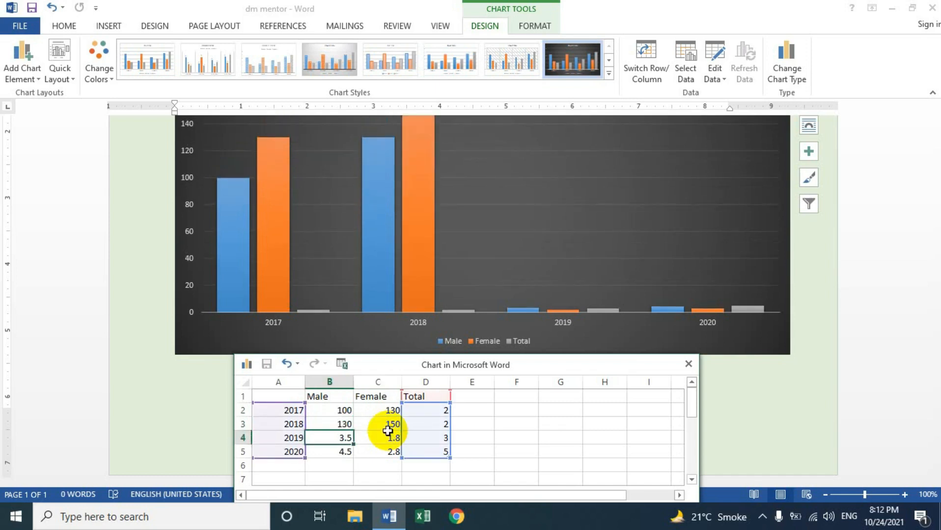
Enter the 2019 enrollment figures: 165 for Male in B4 and 200 for Female in C4.
{"action": "type", "text": "165"}
{"action": "left_click", "coordinate": [389, 432]}
{"action": "type", "text": "2"}
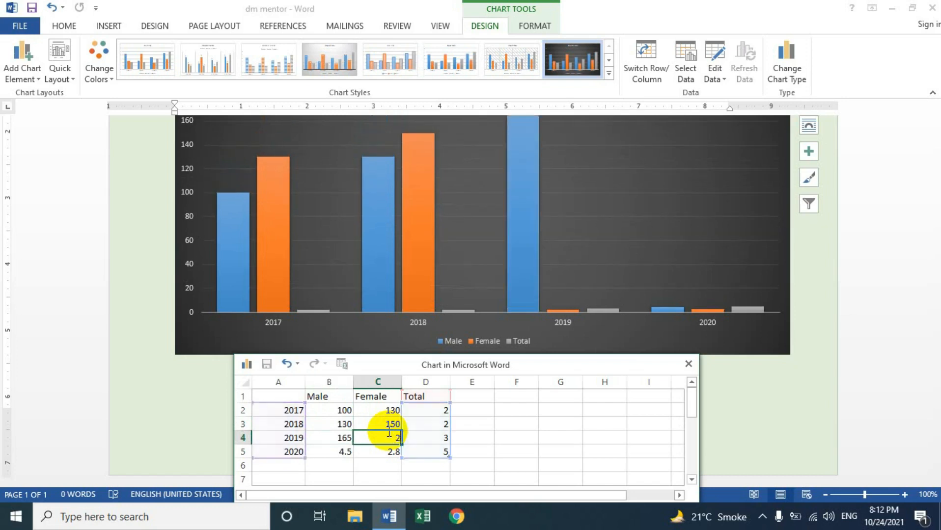
{"action": "type", "text": "00"}
{"action": "key", "text": "Return"}
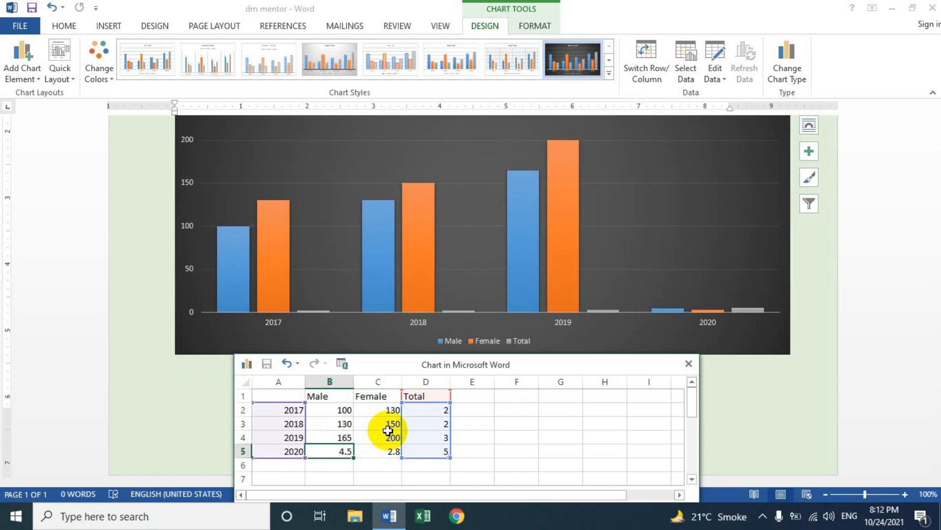
Enter the 2020 enrollment figures: 140 for Male in B5 and 220 for Female in C5.
{"action": "type", "text": "140"}
{"action": "key", "text": "Tab"}
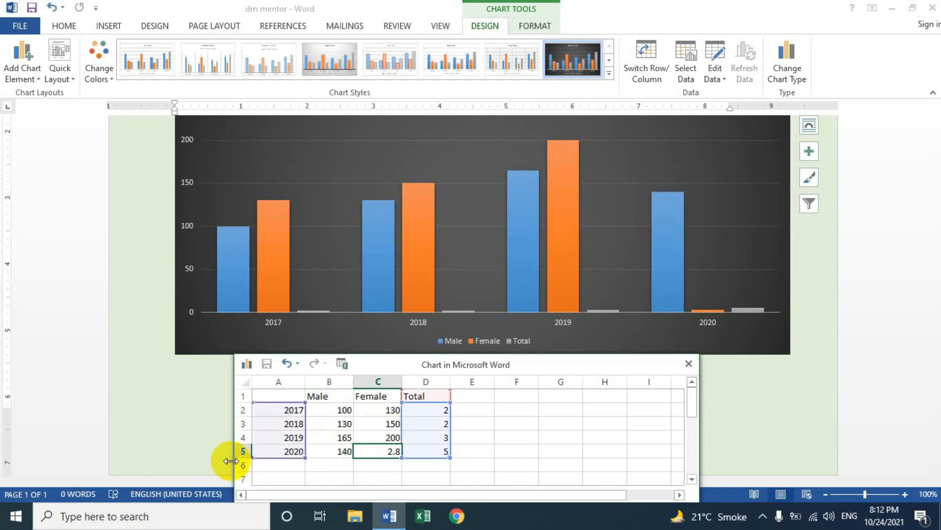
{"action": "type", "text": "220"}
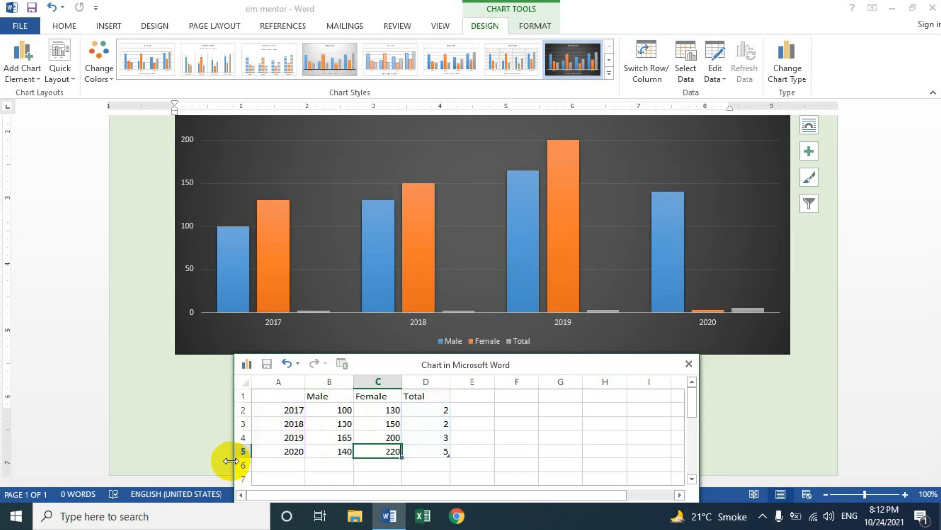
{"action": "key", "text": "Return"}
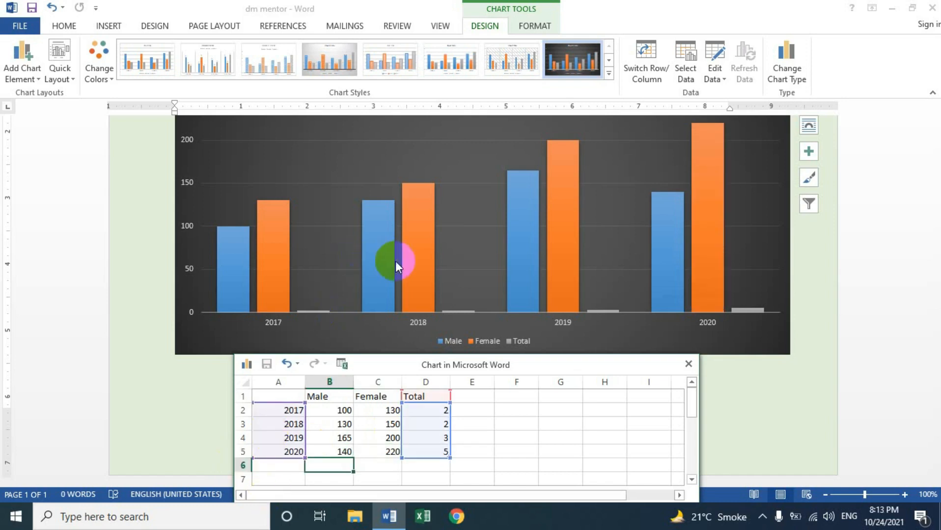
Select the Male and Female columns in the chart to examine how they reflect the yearly values in the data sheet.
{"action": "left_click", "coordinate": [220, 250]}
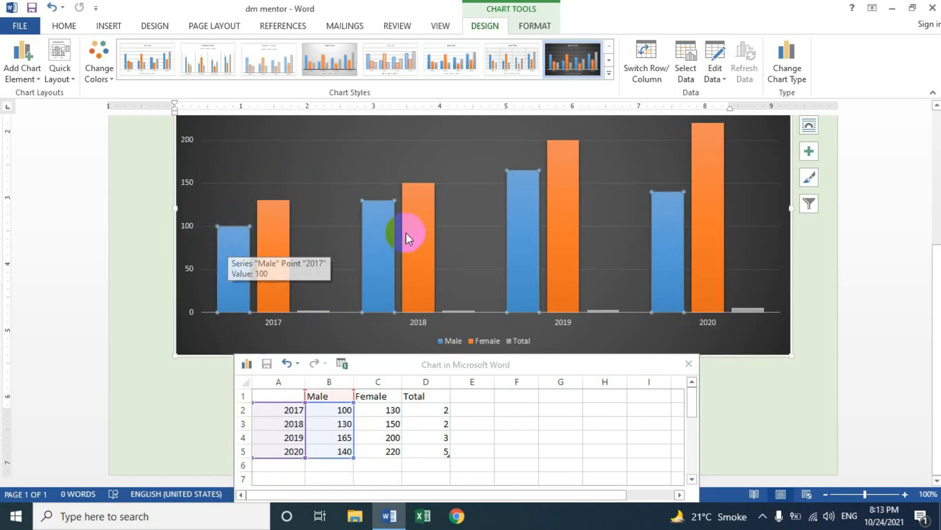
{"action": "left_click", "coordinate": [676, 223]}
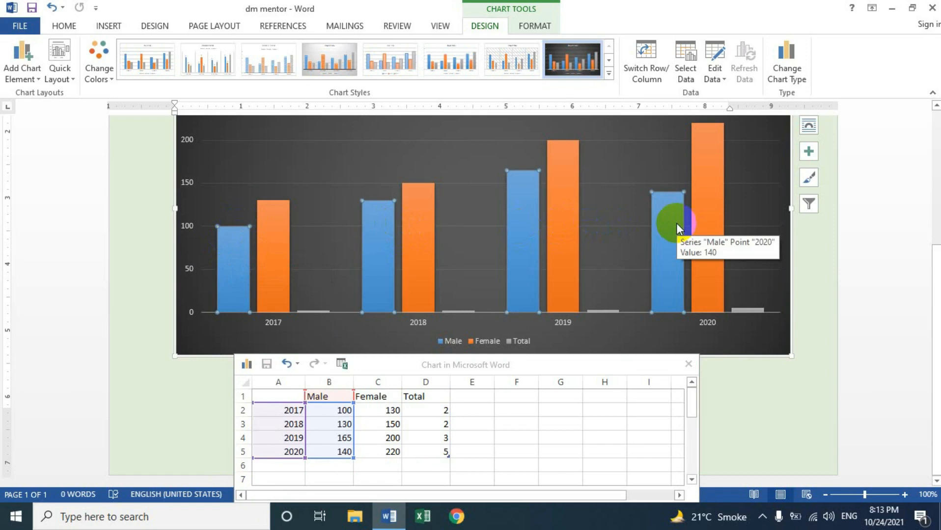
{"action": "scroll", "coordinate": [669, 237], "scroll_direction": "up", "scroll_amount": 1}
{"action": "scroll", "coordinate": [669, 237], "scroll_direction": "up", "scroll_amount": 2}
{"action": "scroll", "coordinate": [669, 238], "scroll_direction": "down", "scroll_amount": 2}
{"action": "mouse_move", "coordinate": [664, 249]}
{"action": "scroll", "coordinate": [664, 249], "scroll_direction": "down", "scroll_amount": 1}
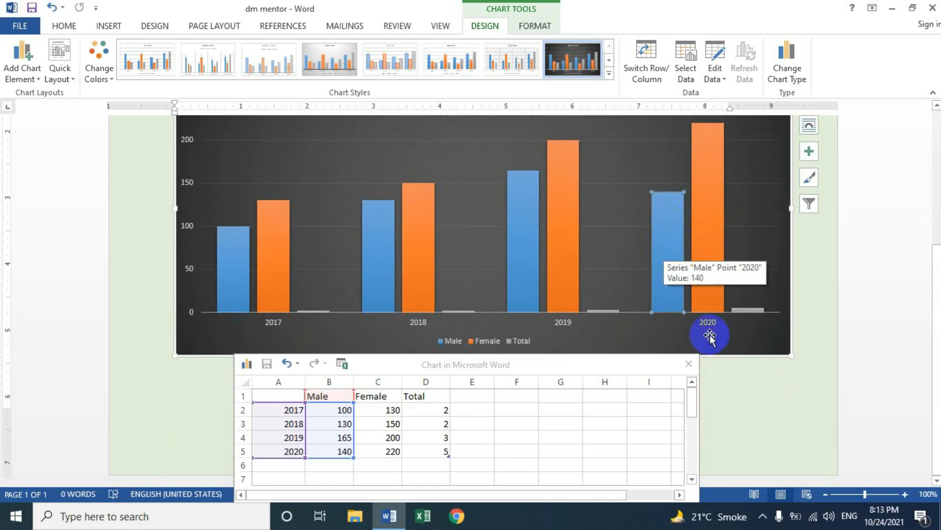
{"action": "left_click", "coordinate": [704, 288]}
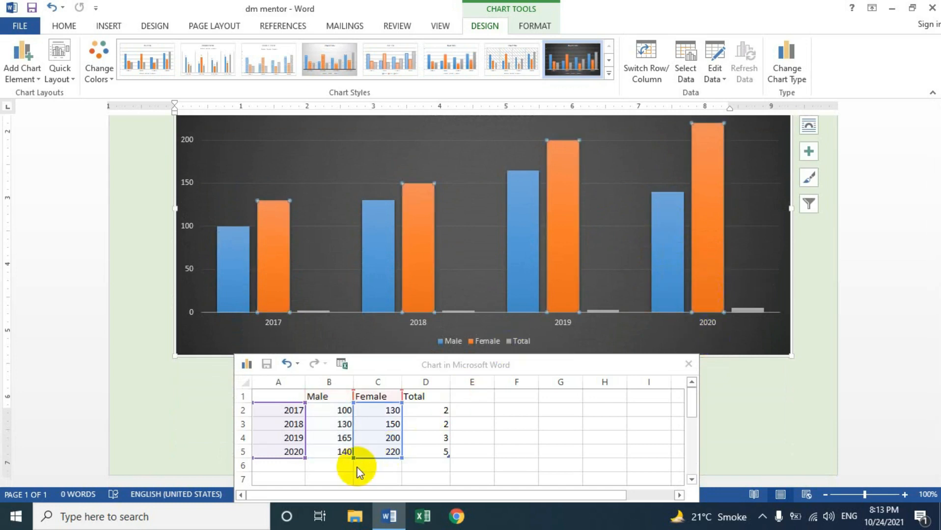
Calculate the 2017 total in cell D2 with a formula that adds the Male and Female values of that row.
{"action": "left_click", "coordinate": [418, 410]}
{"action": "key", "text": "Left"}
{"action": "key", "text": "Left"}
{"action": "left_click", "coordinate": [419, 410]}
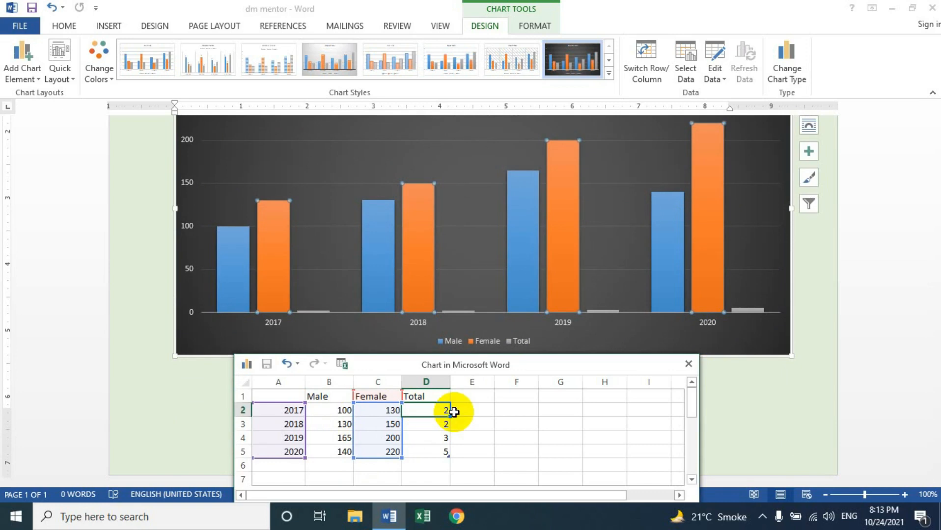
{"action": "type", "text": "+"}
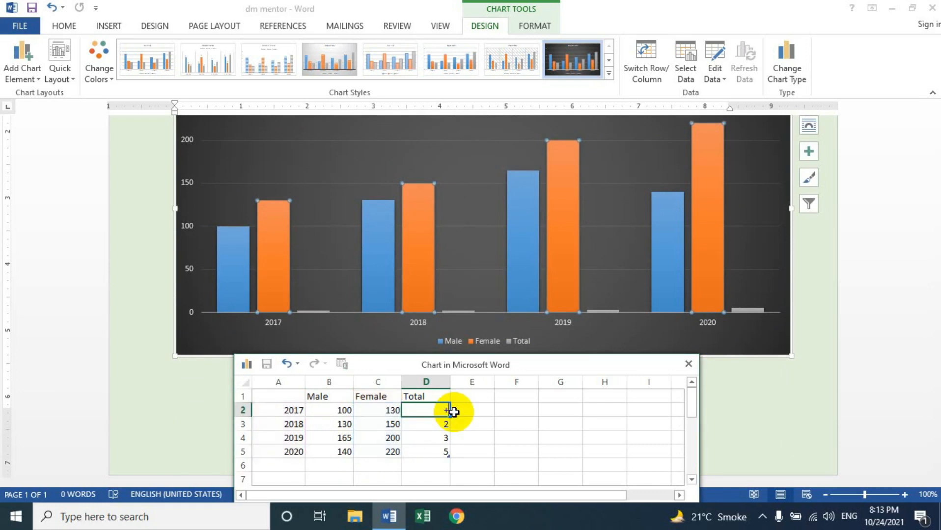
{"action": "key", "text": "Left"}
{"action": "key", "text": "Left"}
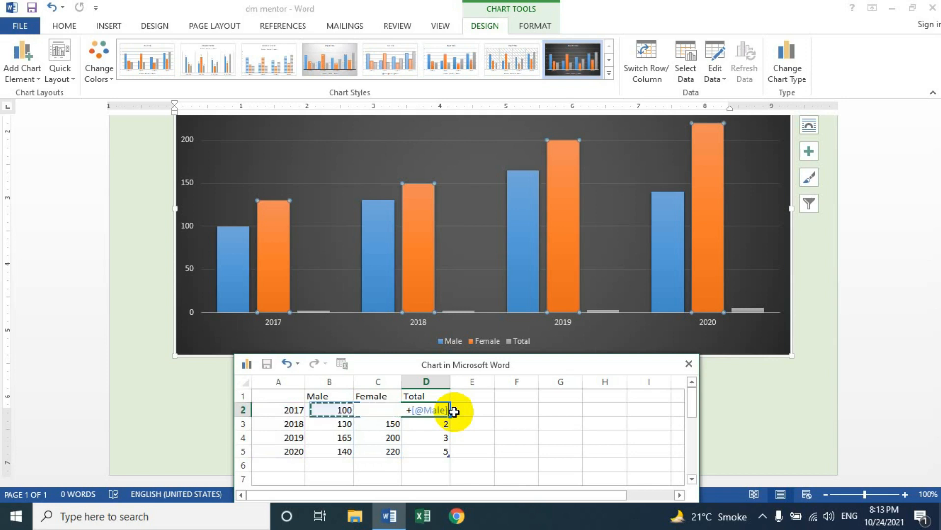
{"action": "type", "text": "+"}
{"action": "key", "text": "Left"}
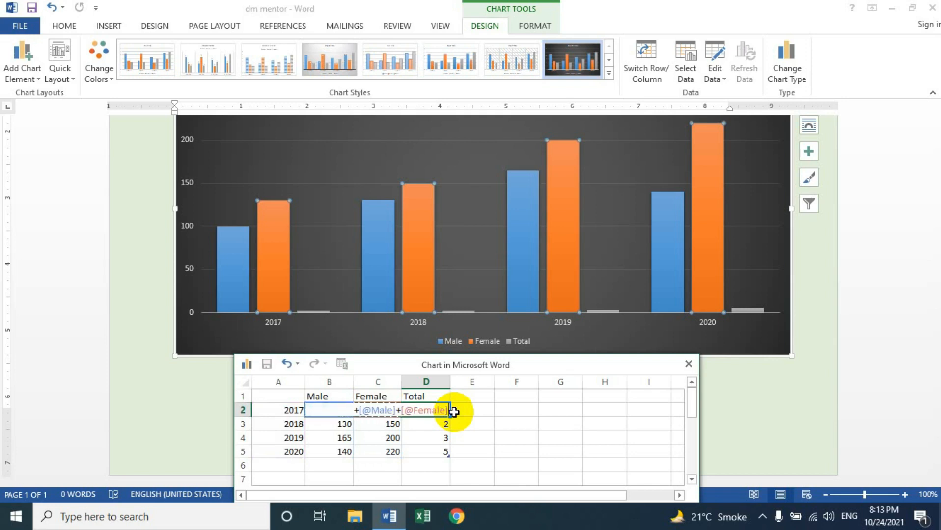
{"action": "key", "text": "Return"}
Fill the total formula from D2 down to D5 and review the totals in the chart and data sheet.
{"action": "left_click", "coordinate": [434, 411]}
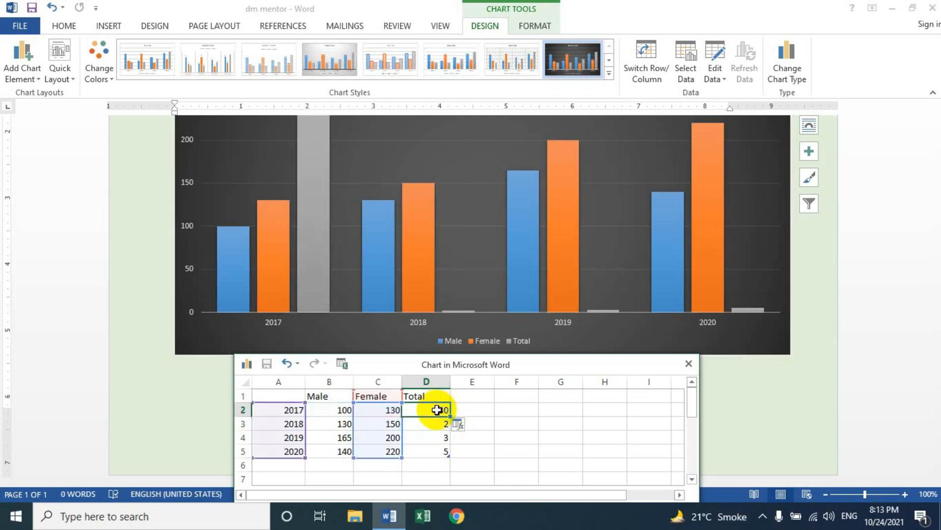
{"action": "left_click_drag", "start_coordinate": [450, 419], "coordinate": [449, 456]}
{"action": "left_click", "coordinate": [493, 434]}
{"action": "scroll", "coordinate": [521, 209], "scroll_direction": "up", "scroll_amount": 2}
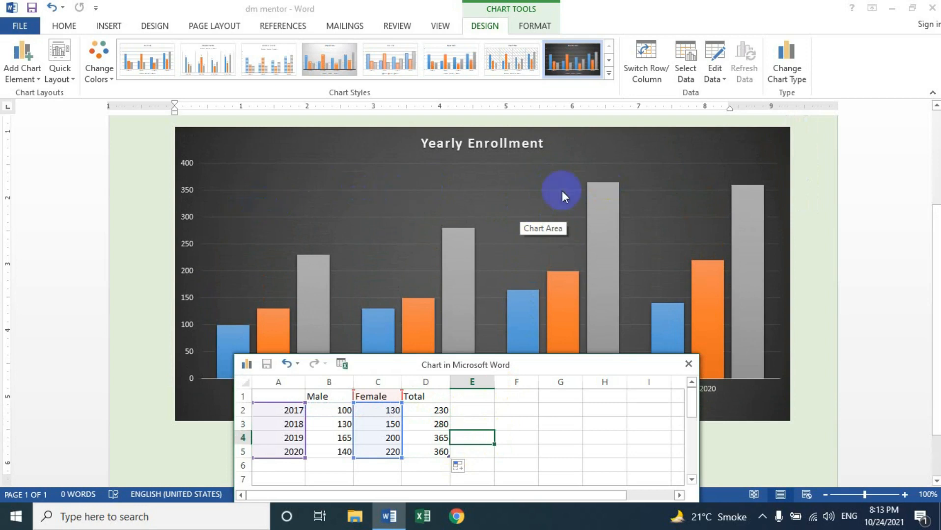
{"action": "scroll", "coordinate": [420, 235], "scroll_direction": "down", "scroll_amount": 3}
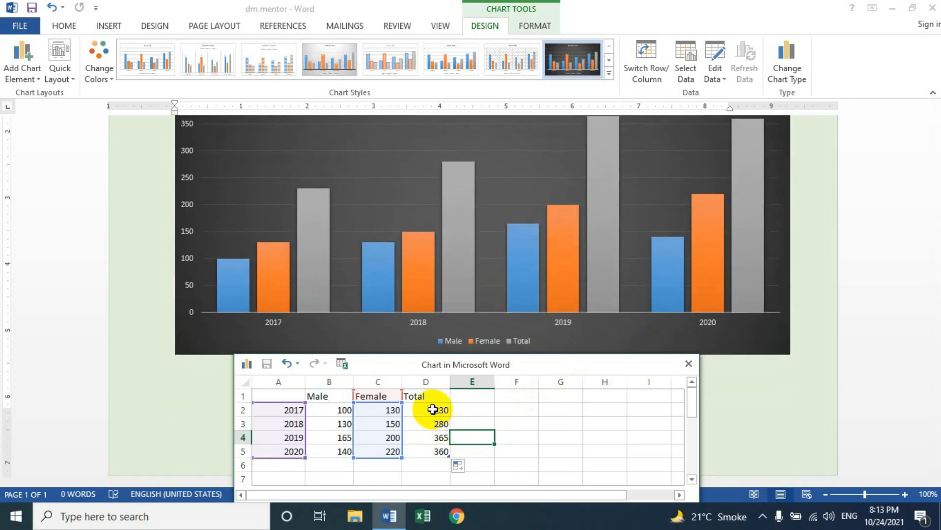
{"action": "left_click_drag", "start_coordinate": [428, 410], "coordinate": [428, 449]}
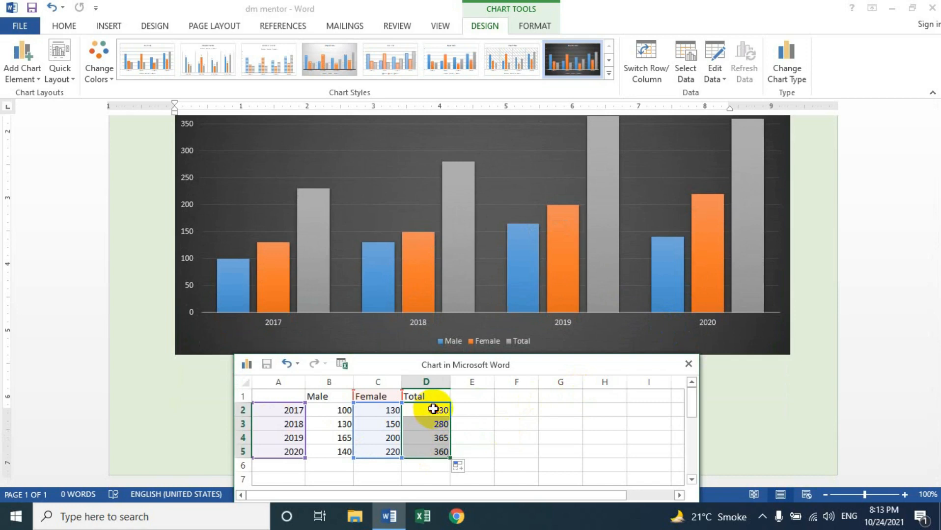
{"action": "left_click", "coordinate": [434, 410]}
{"action": "left_click", "coordinate": [430, 463]}
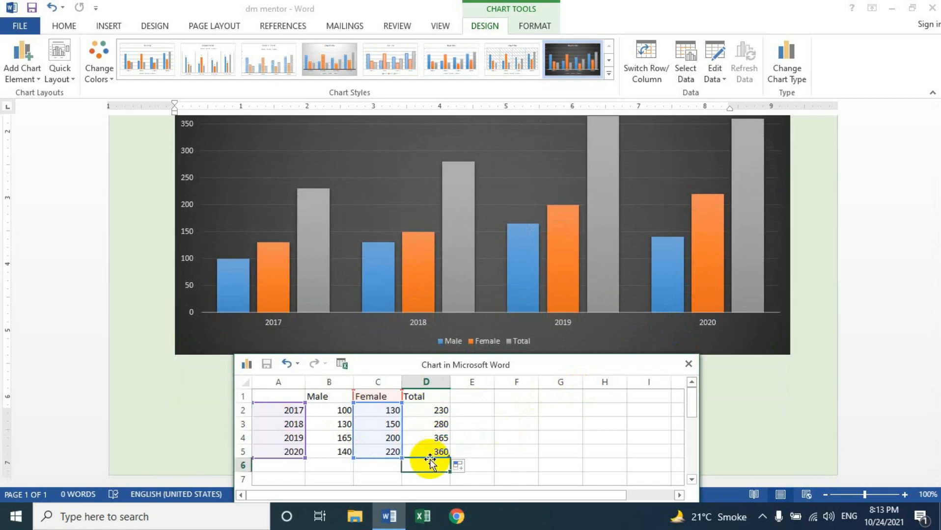
Add a fifth category to the chart data by entering 2021 in cell A6.
{"action": "left_click", "coordinate": [286, 465]}
{"action": "scroll", "coordinate": [329, 452], "scroll_direction": "down", "scroll_amount": 1}
{"action": "scroll", "coordinate": [331, 452], "scroll_direction": "up", "scroll_amount": 1}
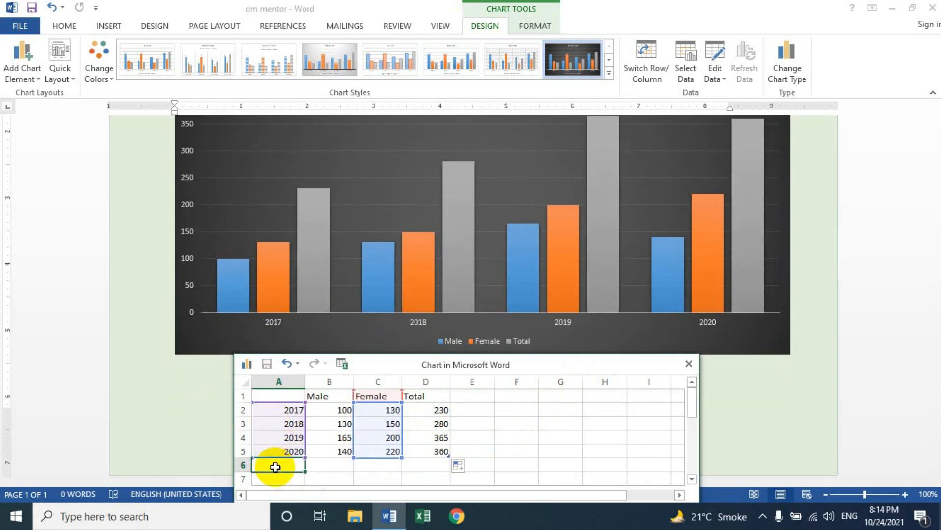
{"action": "type", "text": "2021"}
{"action": "key", "text": "Return"}
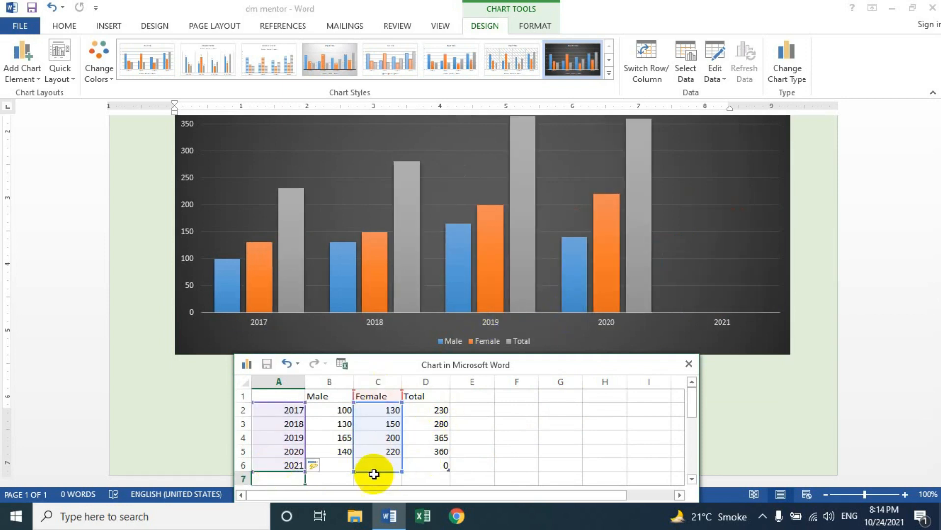
Move the data sheet up over the chart and enter the 2021 figures: 200 for Male in B6 and 180 for Female in C6.
{"action": "left_click", "coordinate": [337, 468]}
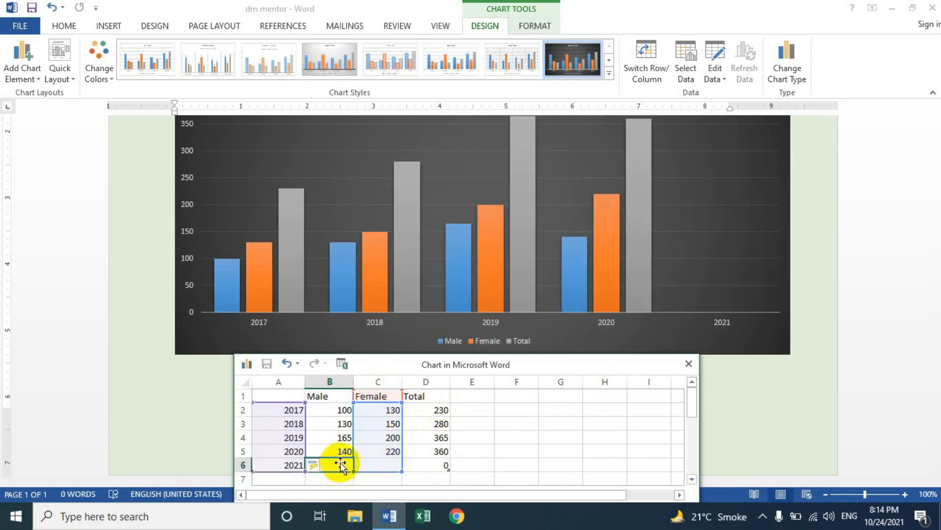
{"action": "scroll", "coordinate": [378, 423], "scroll_direction": "down", "scroll_amount": 1}
{"action": "scroll", "coordinate": [391, 406], "scroll_direction": "up", "scroll_amount": 1}
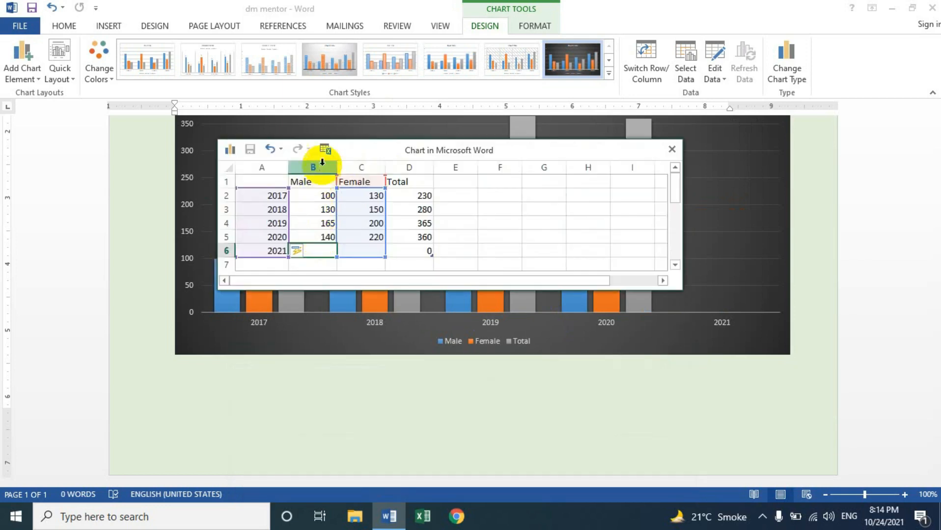
{"action": "left_click_drag", "start_coordinate": [371, 149], "coordinate": [430, 155]}
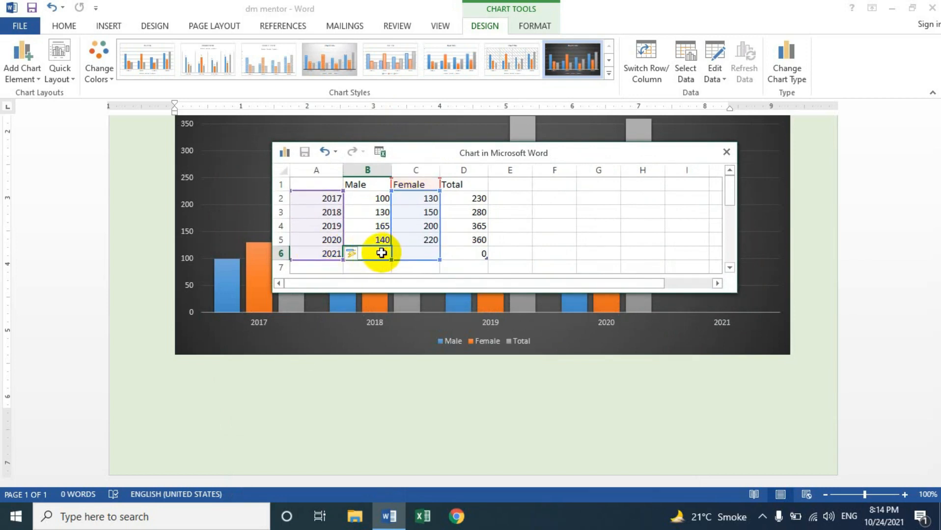
{"action": "type", "text": "3"}
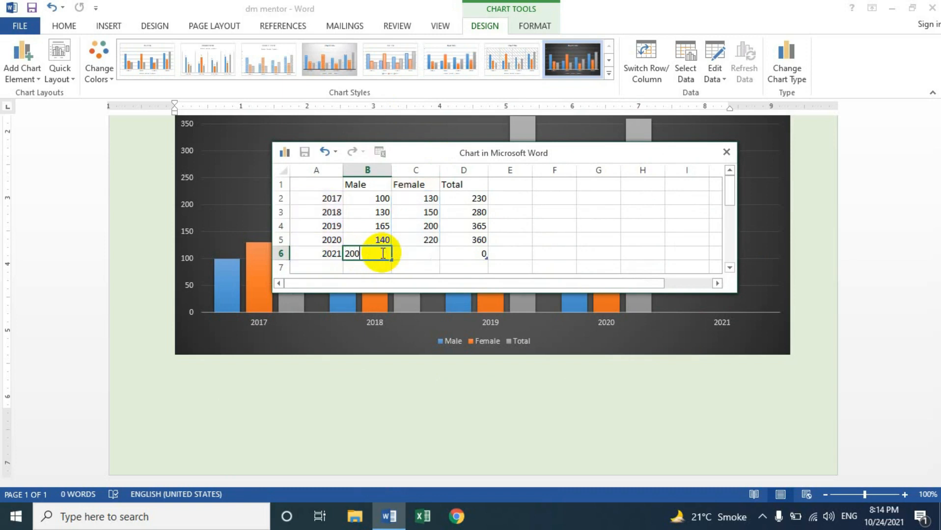
{"action": "key", "text": "Tab"}
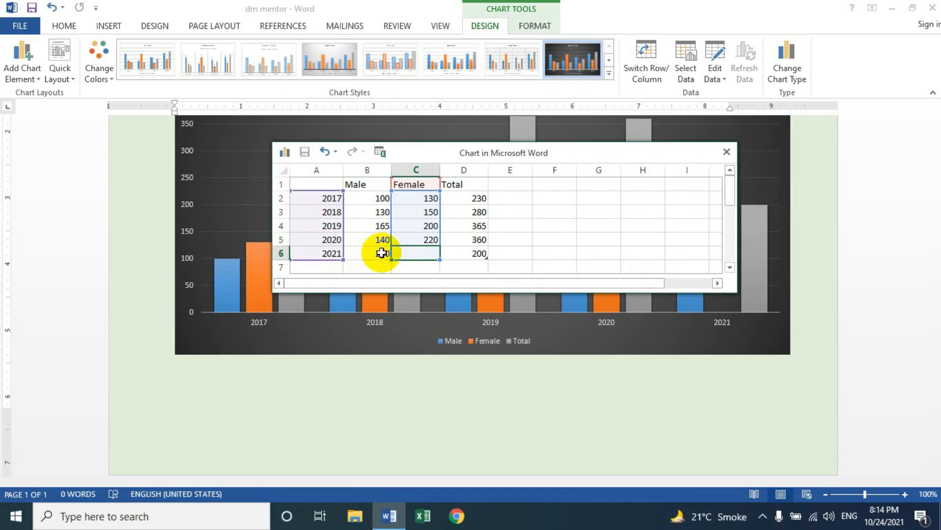
{"action": "type", "text": "15"}
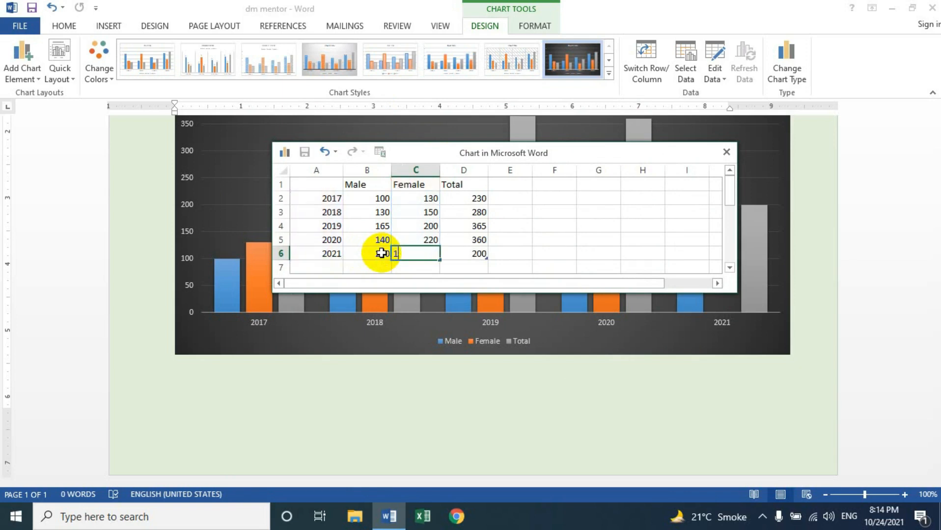
{"action": "key", "text": "Return"}
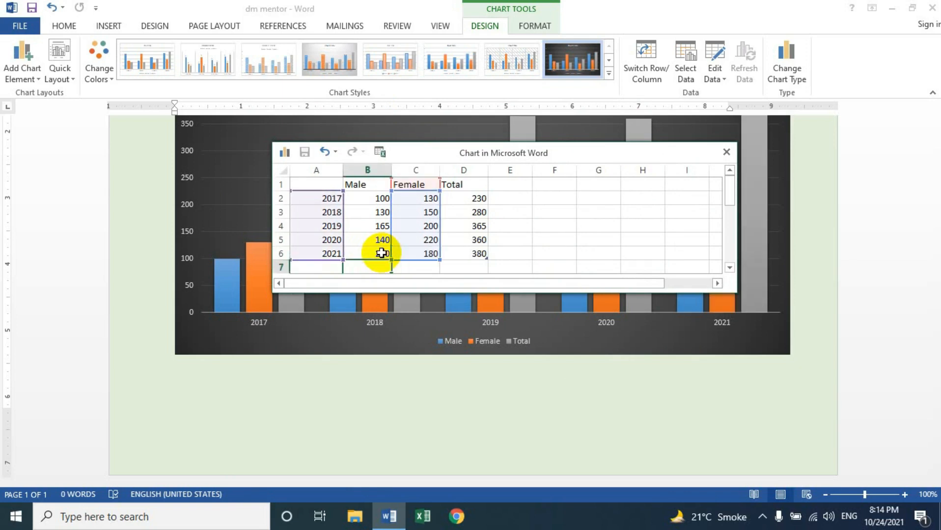
Move the data sheet up over the chart and add a sixth category by entering 2022 in cell A7.
{"action": "left_click", "coordinate": [469, 256]}
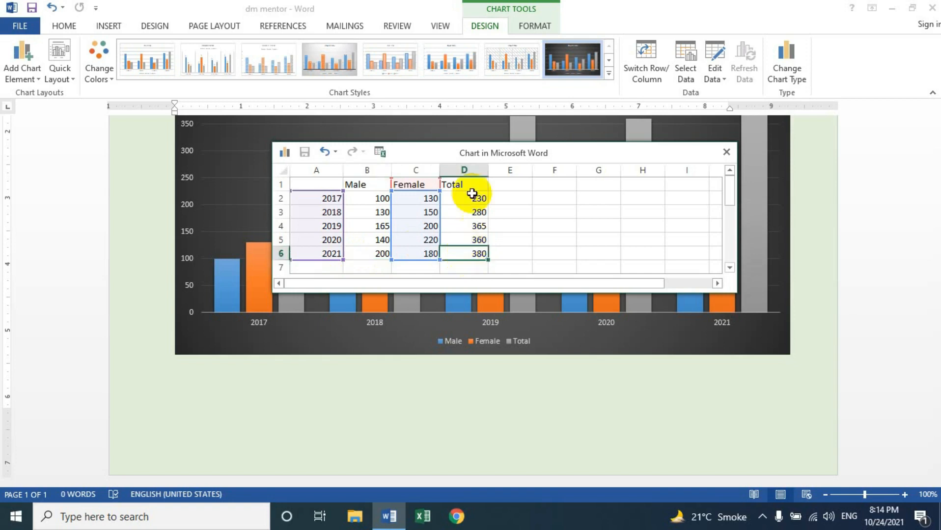
{"action": "left_click", "coordinate": [472, 267]}
{"action": "left_click", "coordinate": [336, 269]}
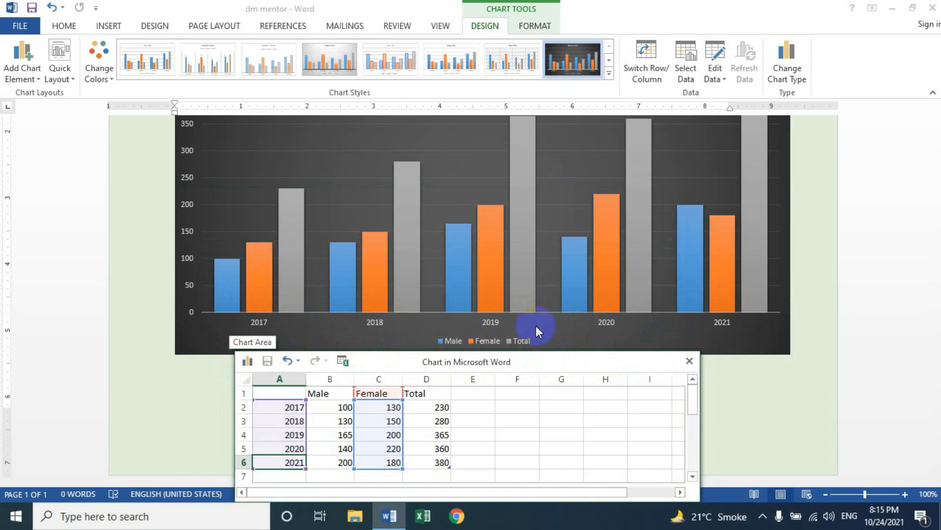
{"action": "left_click_drag", "start_coordinate": [503, 362], "coordinate": [483, 127]}
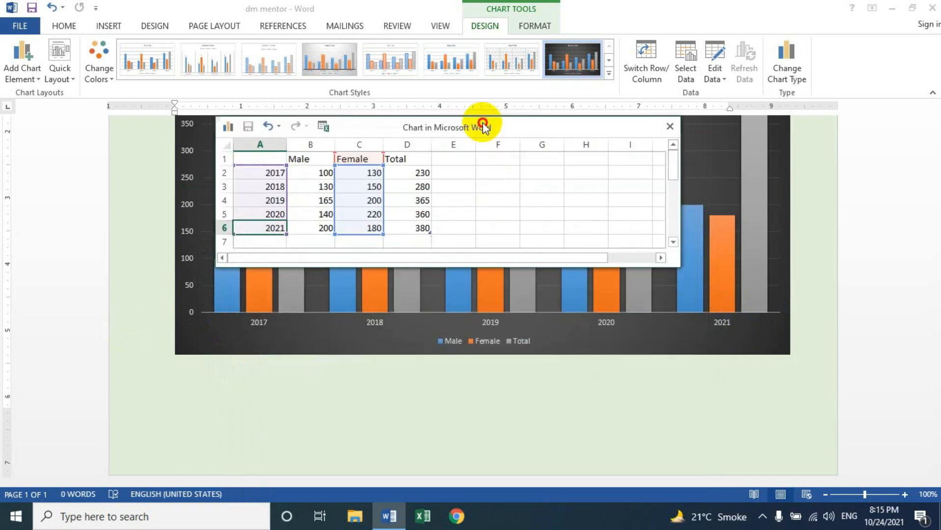
{"action": "left_click", "coordinate": [278, 242]}
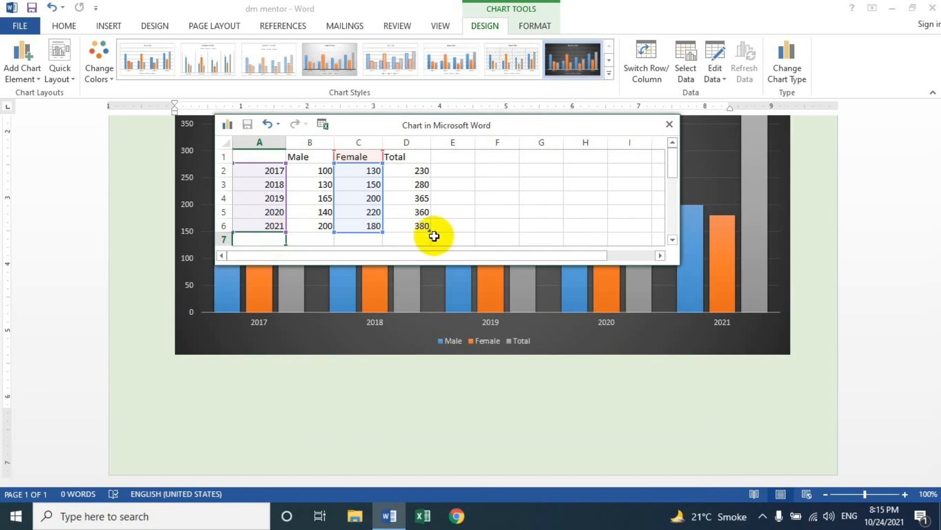
{"action": "type", "text": "2020"}
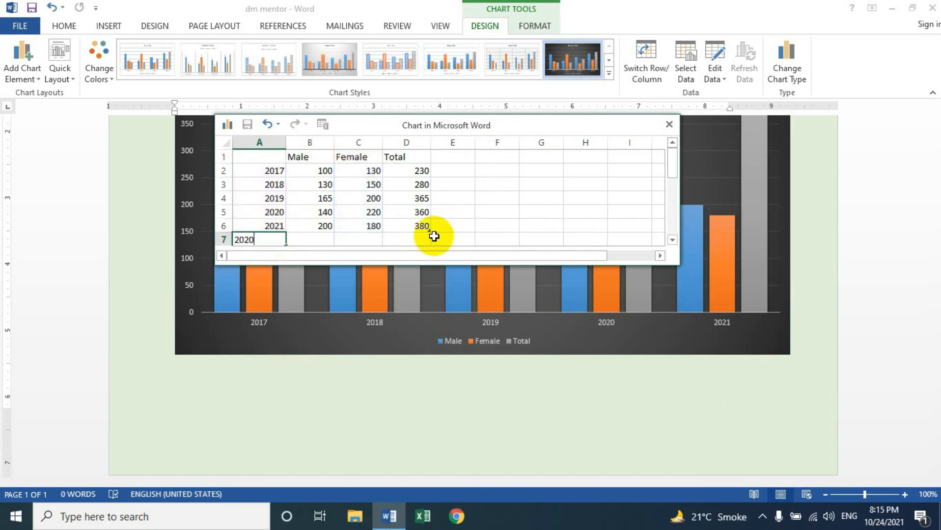
{"action": "key", "text": "Return"}
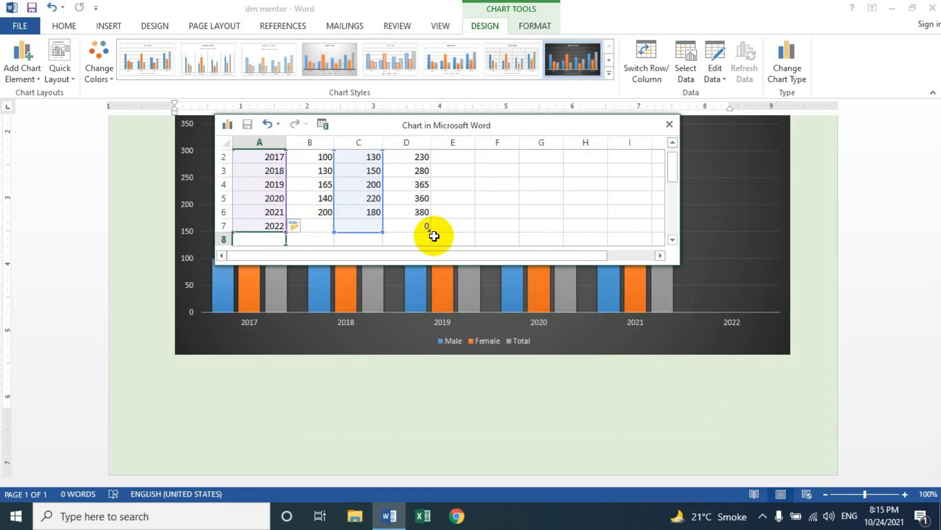
Add a seventh category to the chart data by entering 2023 in cell A8.
{"action": "left_click", "coordinate": [342, 225]}
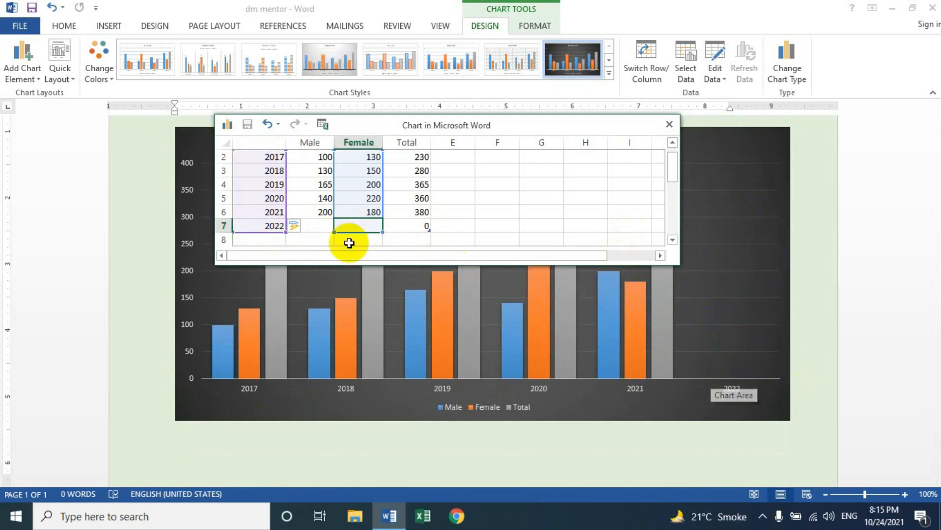
{"action": "left_click", "coordinate": [317, 227]}
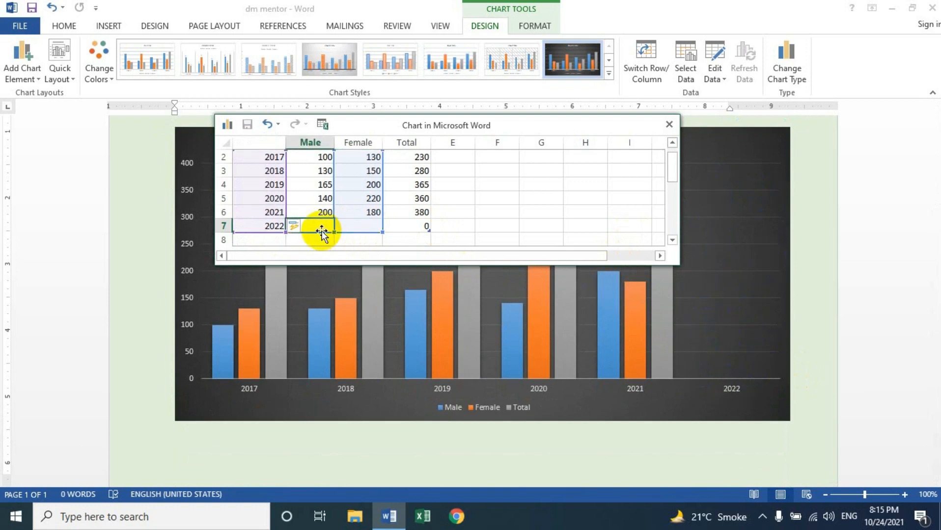
{"action": "left_click", "coordinate": [258, 239]}
{"action": "type", "text": "202"}
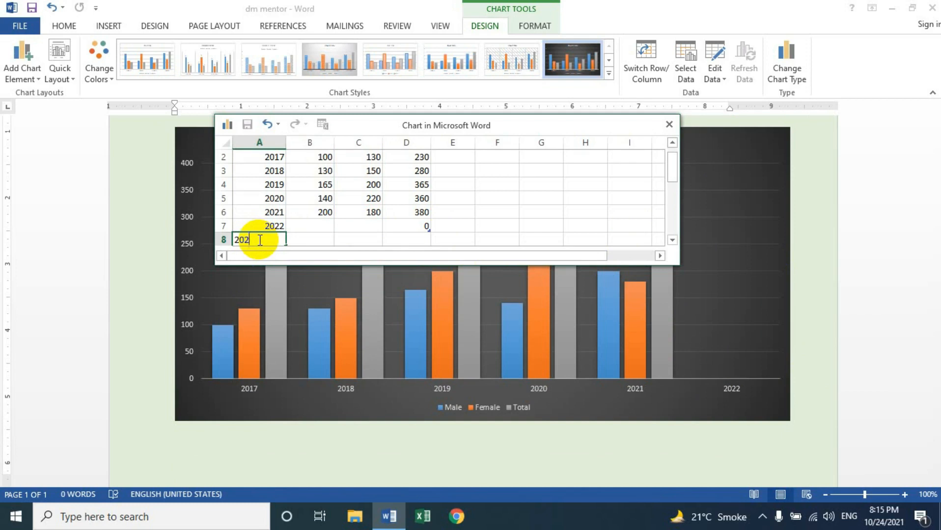
{"action": "type", "text": "3"}
{"action": "key", "text": "Return"}
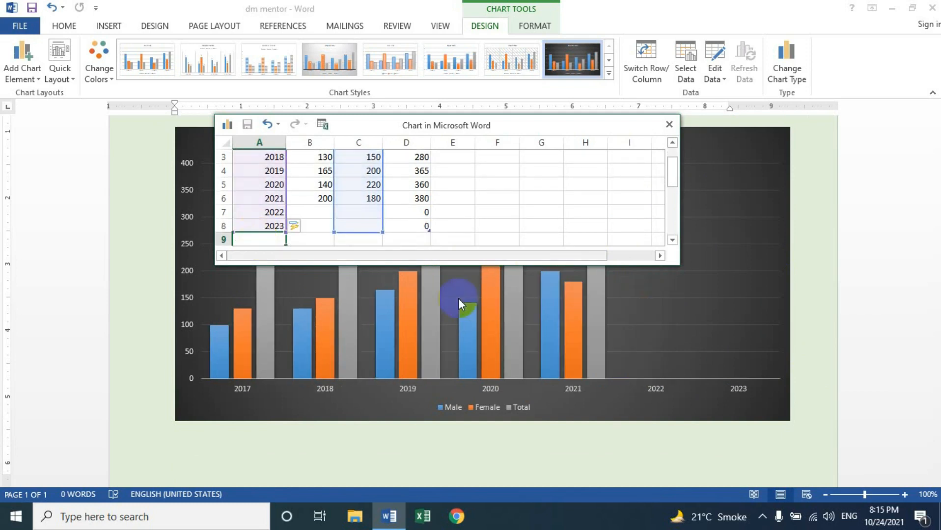
Insert a new column before the Total column in the chart data sheet.
{"action": "scroll", "coordinate": [732, 374], "scroll_direction": "up", "scroll_amount": 1}
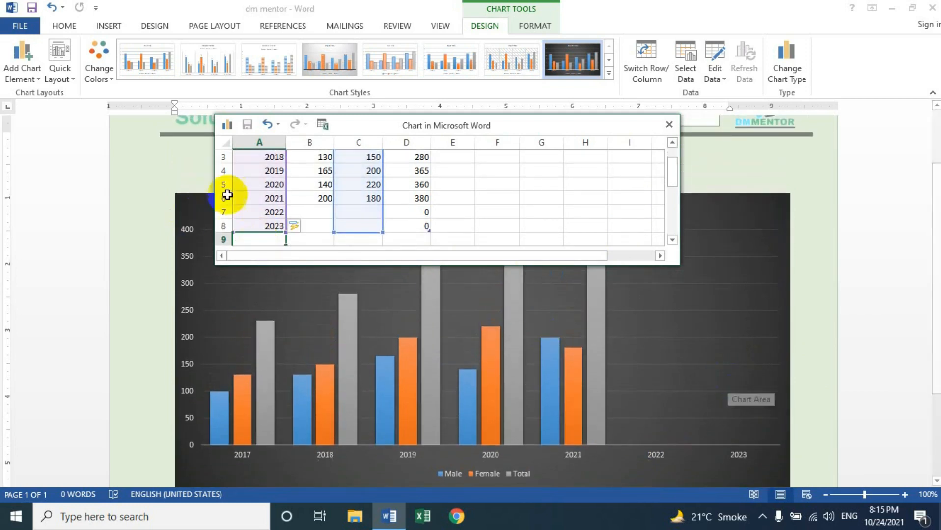
{"action": "scroll", "coordinate": [320, 196], "scroll_direction": "up", "scroll_amount": 1}
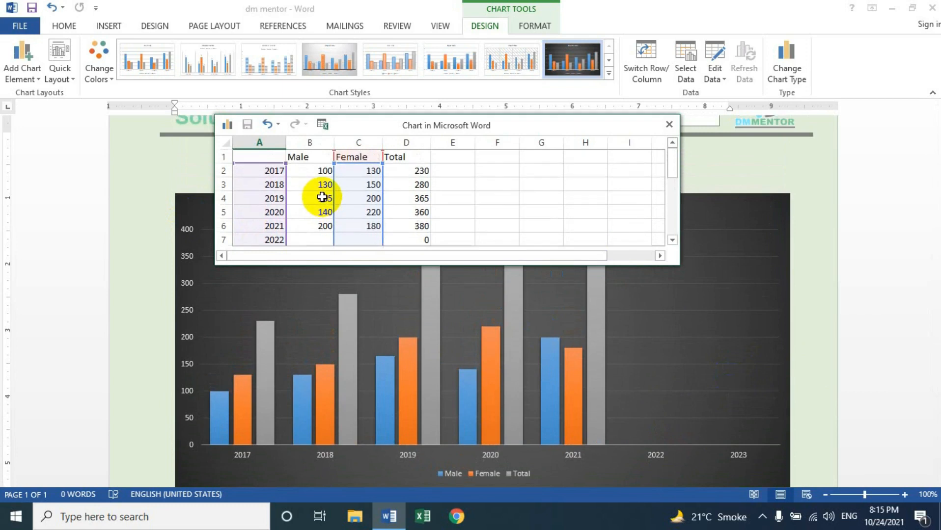
{"action": "left_click", "coordinate": [426, 162]}
{"action": "left_click", "coordinate": [455, 162]}
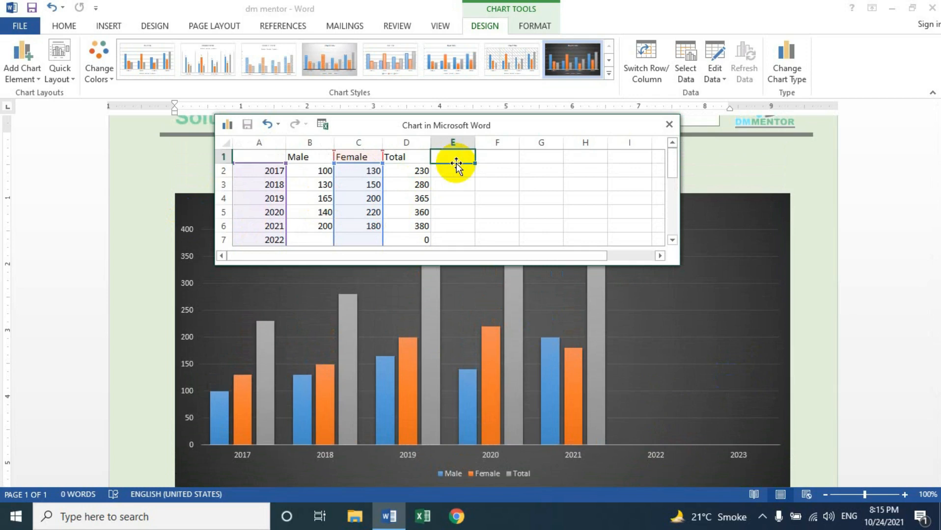
{"action": "left_click", "coordinate": [395, 142]}
{"action": "left_click", "coordinate": [453, 156]}
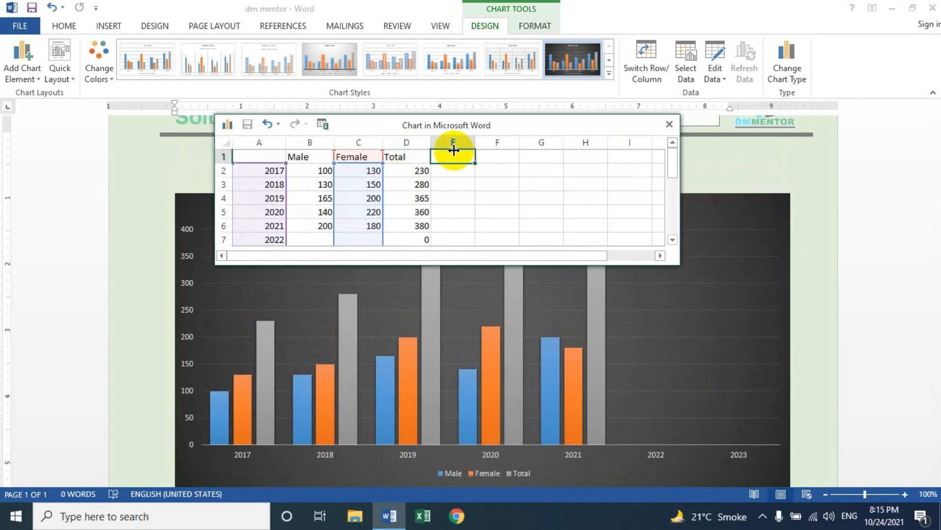
{"action": "left_click", "coordinate": [391, 143]}
{"action": "right_click", "coordinate": [393, 142]}
{"action": "left_click", "coordinate": [395, 138]}
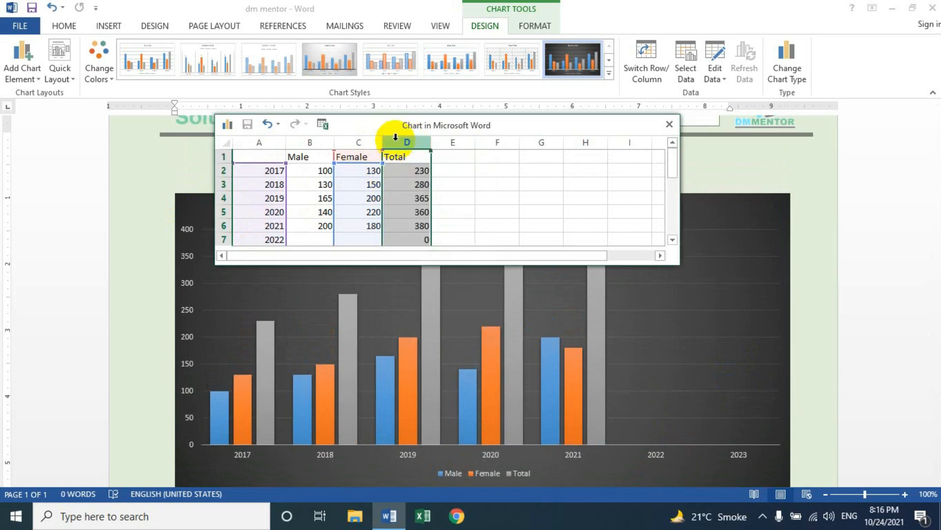
{"action": "right_click", "coordinate": [396, 139]}
{"action": "left_click", "coordinate": [422, 237]}
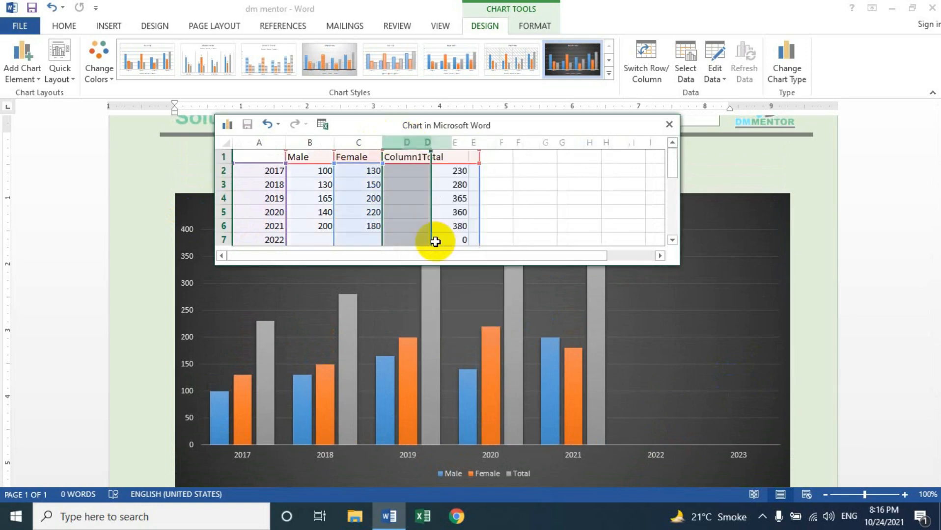
Rename the header of the new column in D1 as Trg.
{"action": "left_click", "coordinate": [415, 179]}
{"action": "left_click", "coordinate": [411, 157]}
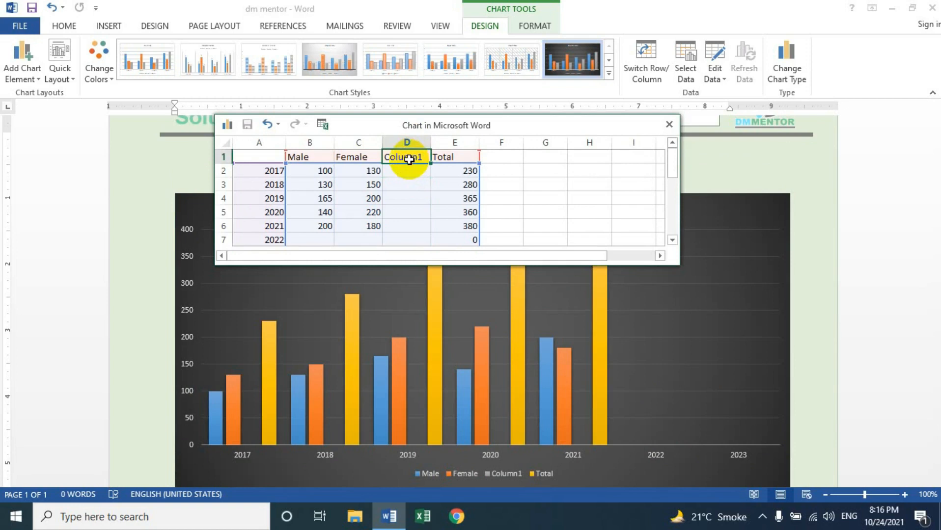
{"action": "type", "text": "T"}
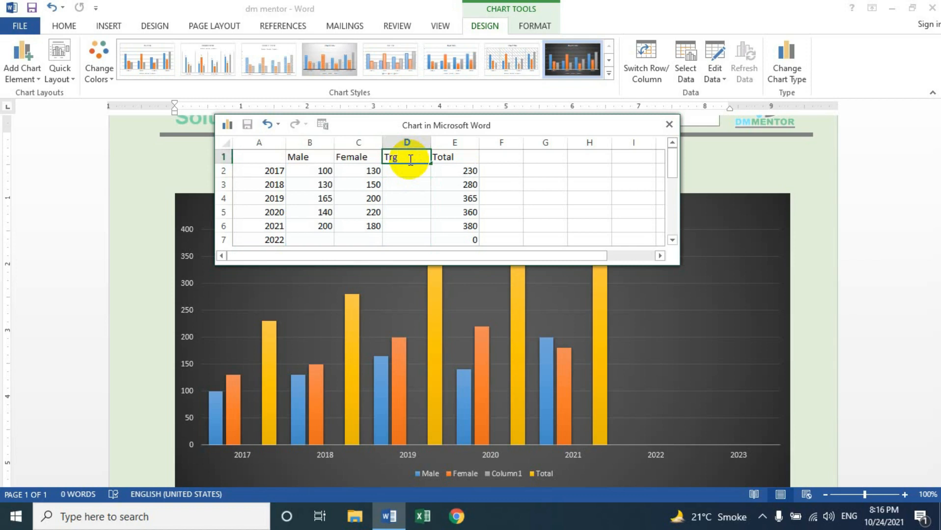
{"action": "type", "text": "rg"}
{"action": "key", "text": "Return"}
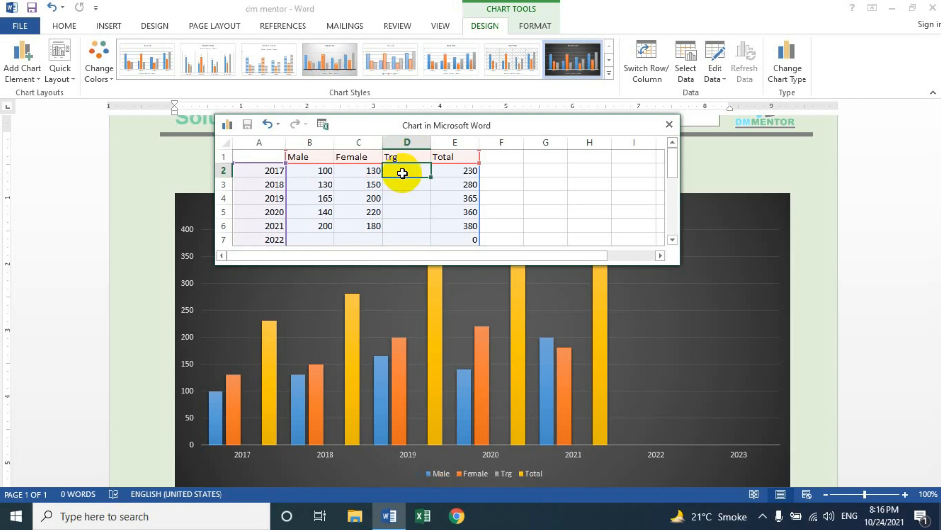
Enter the Trg values 10, 20, 30, 15 and 20 in cells D2 to D6 for 2017 through 2021.
{"action": "type", "text": "10"}
{"action": "key", "text": "Return"}
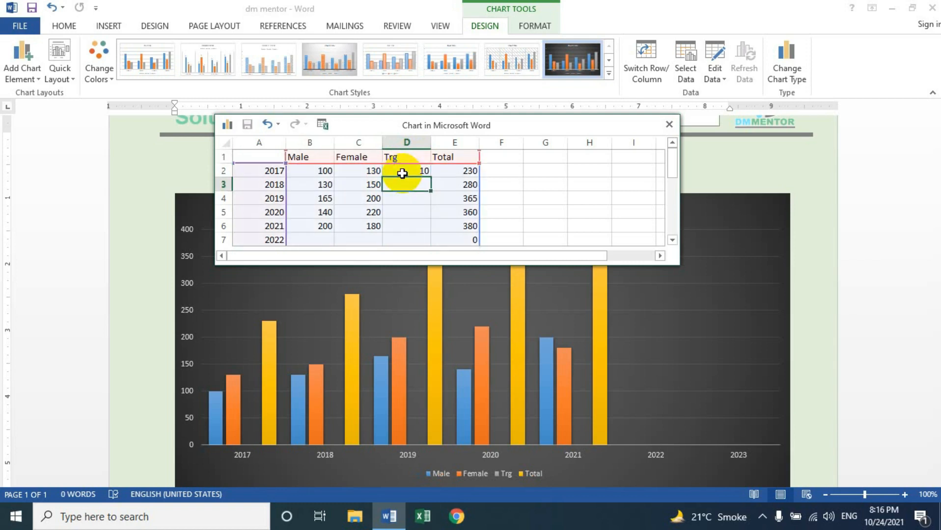
{"action": "type", "text": "20"}
{"action": "key", "text": "Return"}
{"action": "type", "text": "30"}
{"action": "key", "text": "Return"}
{"action": "type", "text": "15"}
{"action": "key", "text": "Return"}
{"action": "type", "text": "20"}
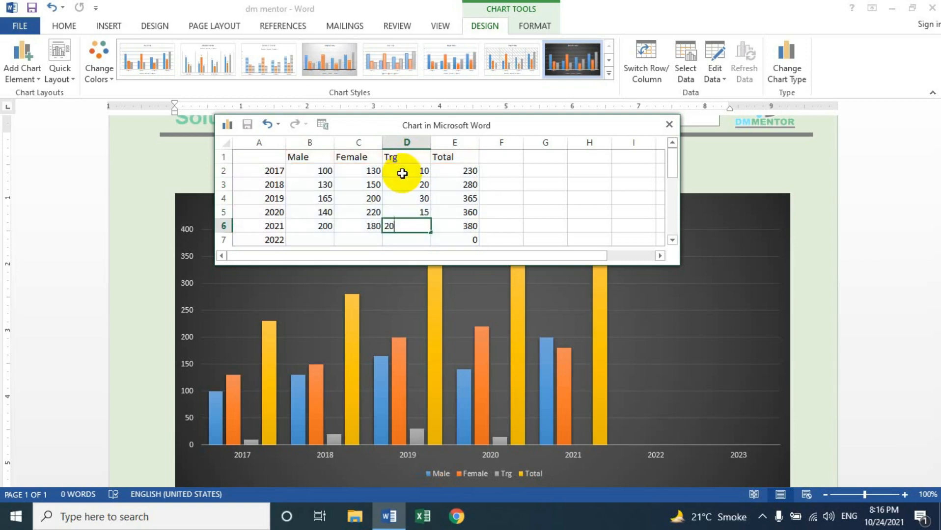
{"action": "key", "text": "Return"}
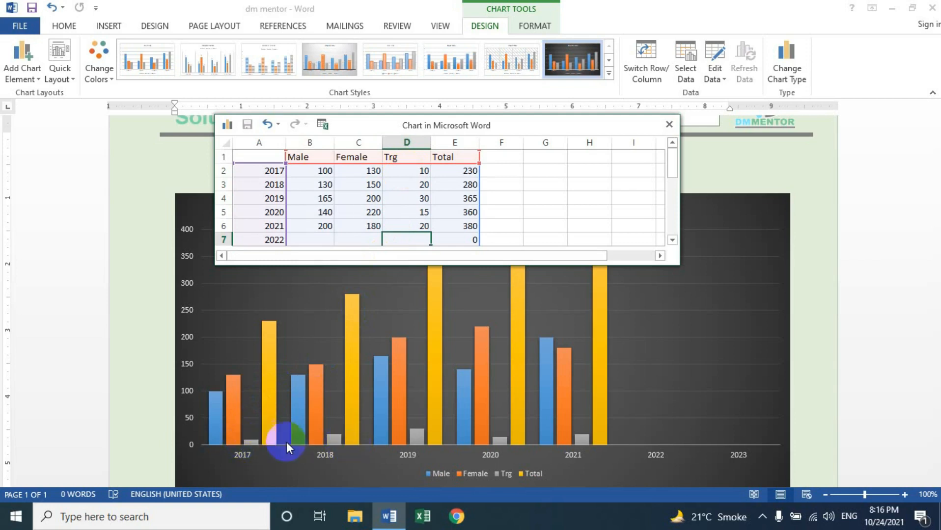
Replace the total formula in E2 with one that adds the Male, Female and Trg values of that row.
{"action": "double_click", "coordinate": [462, 171]}
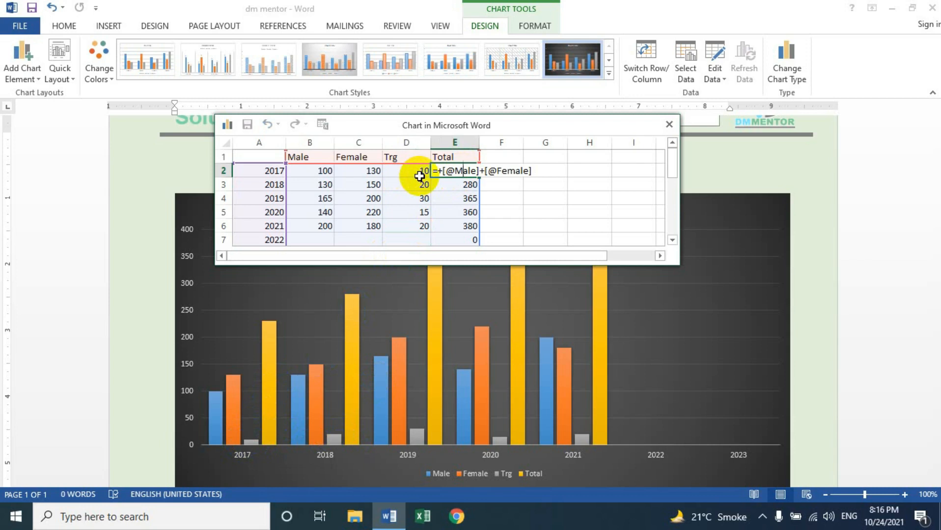
{"action": "key", "text": "Escape"}
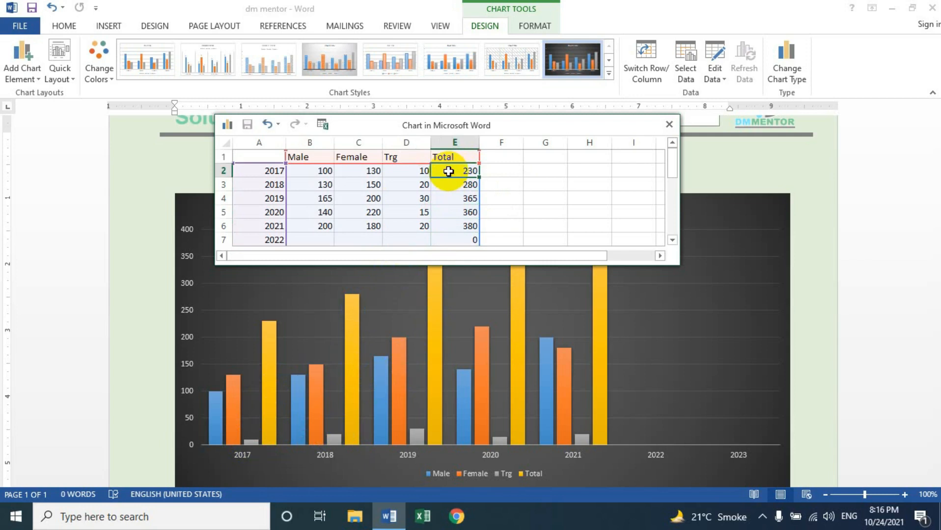
{"action": "type", "text": "+"}
{"action": "left_click", "coordinate": [313, 172]}
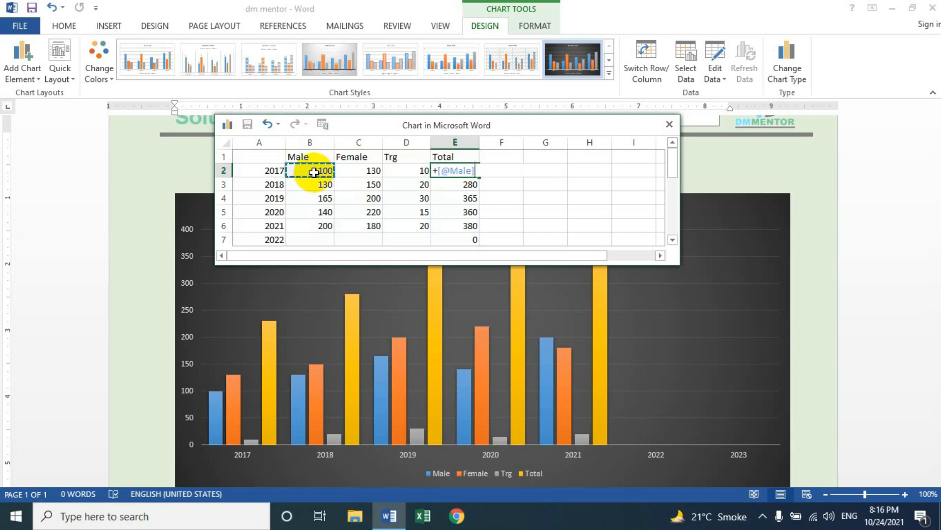
{"action": "type", "text": "+"}
{"action": "left_click", "coordinate": [347, 172]}
{"action": "type", "text": "+"}
{"action": "left_click", "coordinate": [411, 172]}
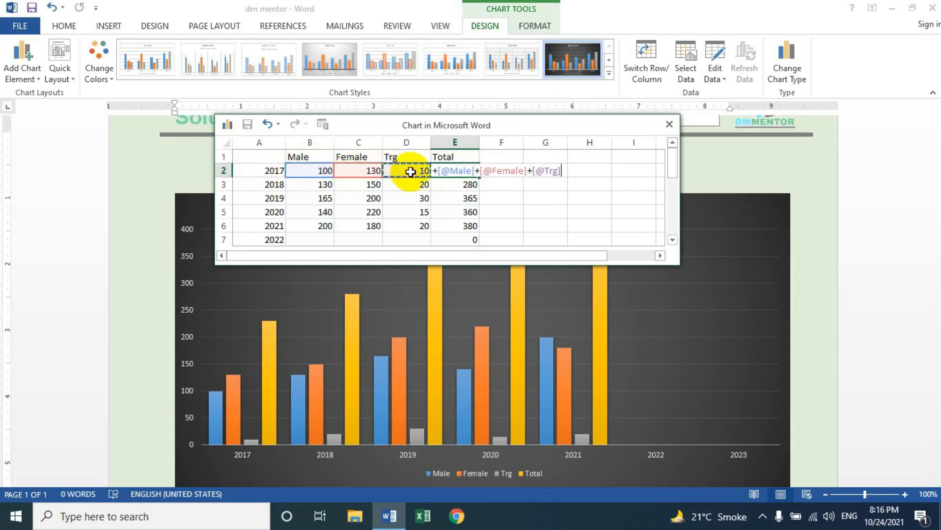
{"action": "key", "text": "Return"}
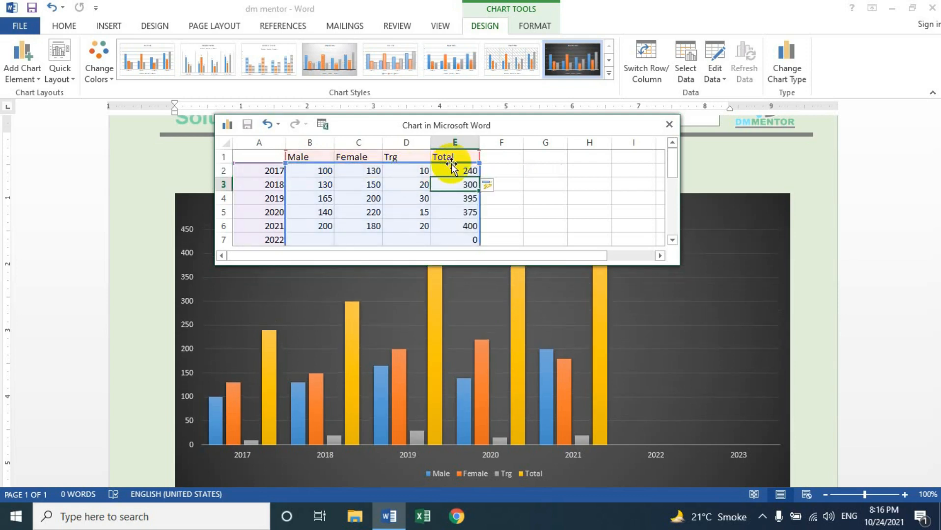
Undo the automatic fill of the new total formula and shrink the chart data range to the 2017 Male and Female values.
{"action": "left_click", "coordinate": [452, 172]}
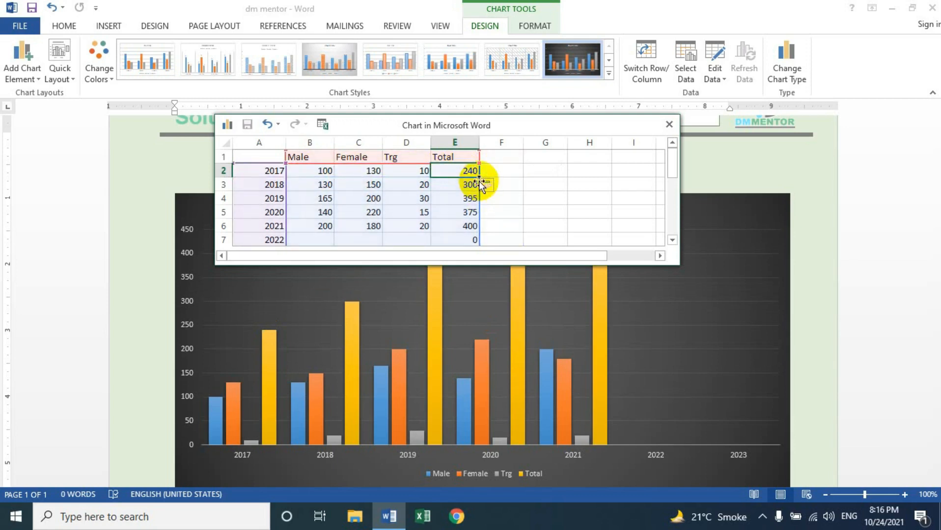
{"action": "key", "text": "ctrl+z"}
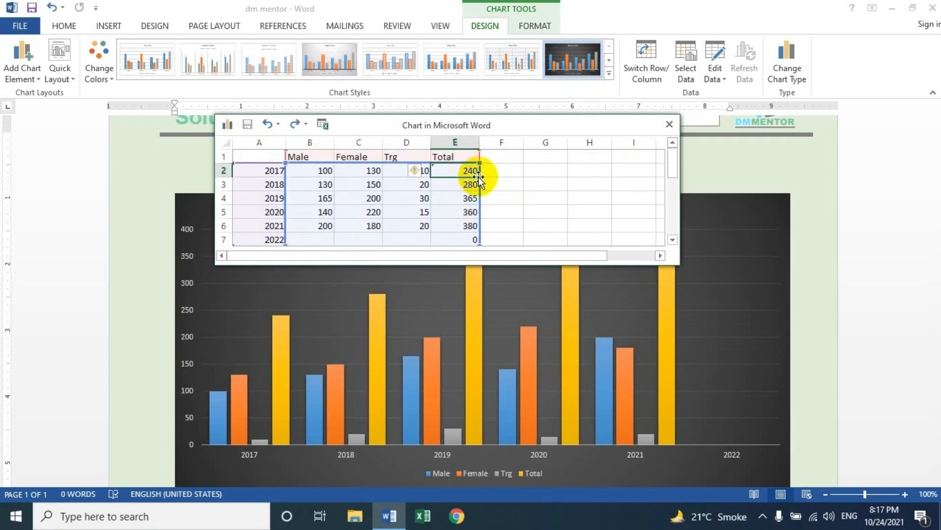
{"action": "scroll", "coordinate": [431, 220], "scroll_direction": "down", "scroll_amount": 1}
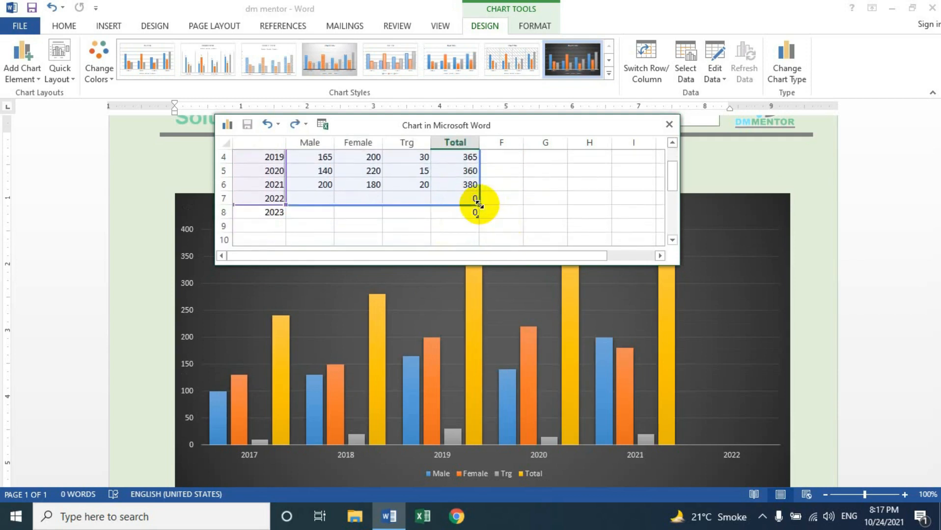
{"action": "left_click_drag", "start_coordinate": [478, 204], "coordinate": [396, 181]}
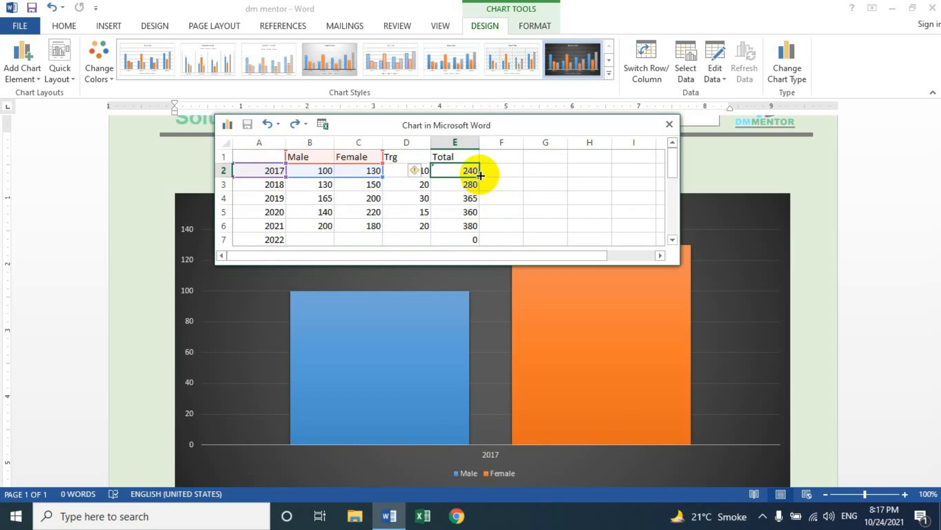
Fill the total formula from E2 down to E6 and extend the chart data range to cover 2017–2021 through the Total column.
{"action": "left_click_drag", "start_coordinate": [470, 172], "coordinate": [480, 208]}
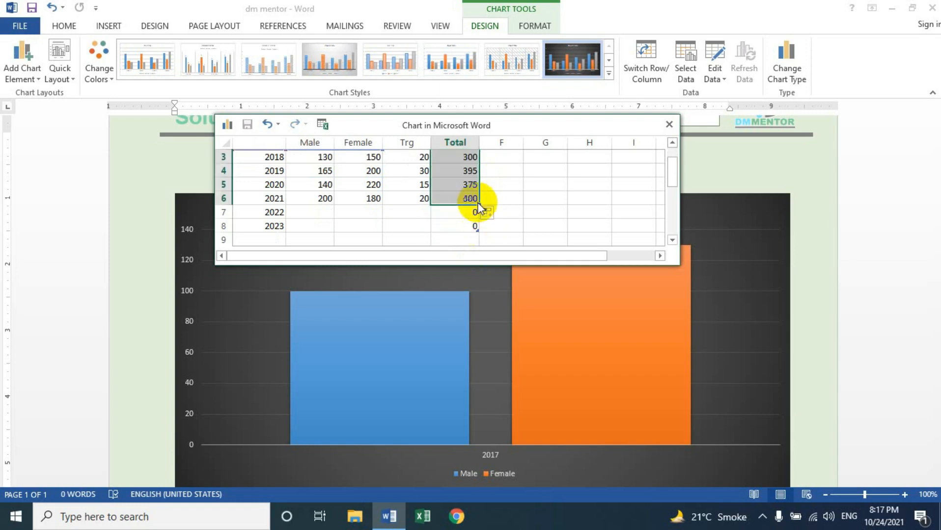
{"action": "scroll", "coordinate": [464, 209], "scroll_direction": "up", "scroll_amount": 1}
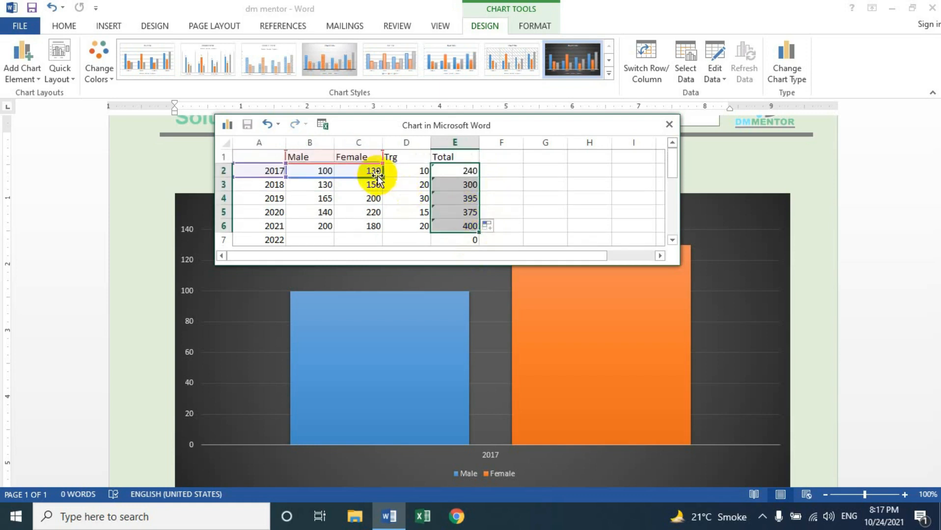
{"action": "left_click", "coordinate": [277, 170]}
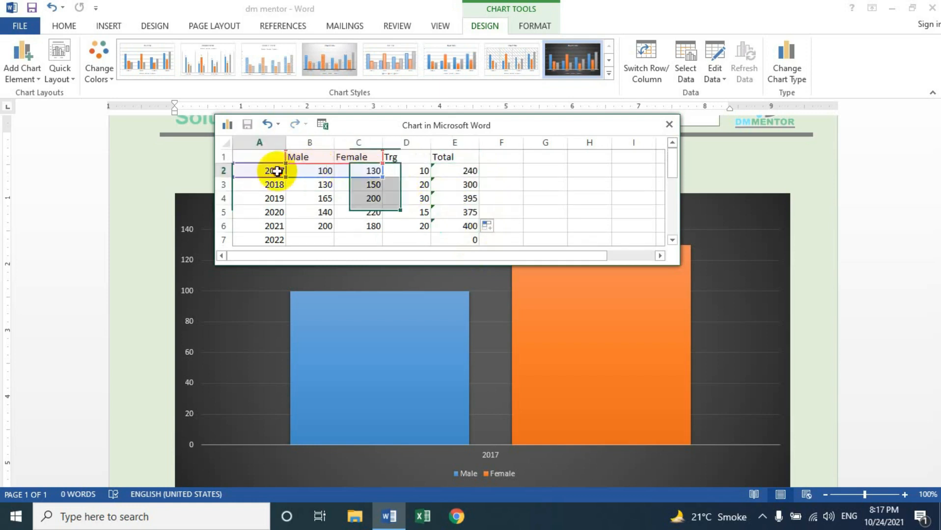
{"action": "left_click", "coordinate": [370, 173]}
{"action": "left_click_drag", "start_coordinate": [387, 177], "coordinate": [475, 235]}
{"action": "scroll", "coordinate": [510, 219], "scroll_direction": "down", "scroll_amount": 1}
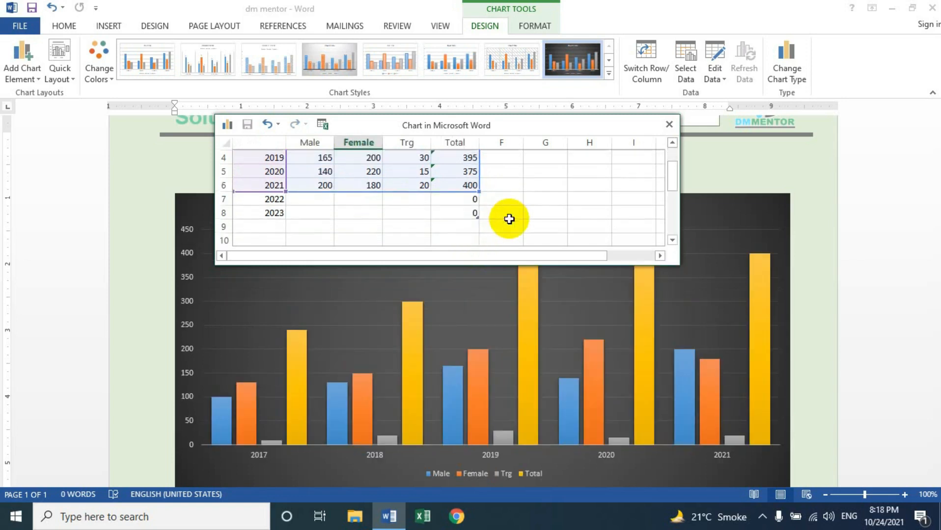
Extend the chart data range down to row 8 to include the 2022 and 2023 rows.
{"action": "left_click", "coordinate": [328, 187]}
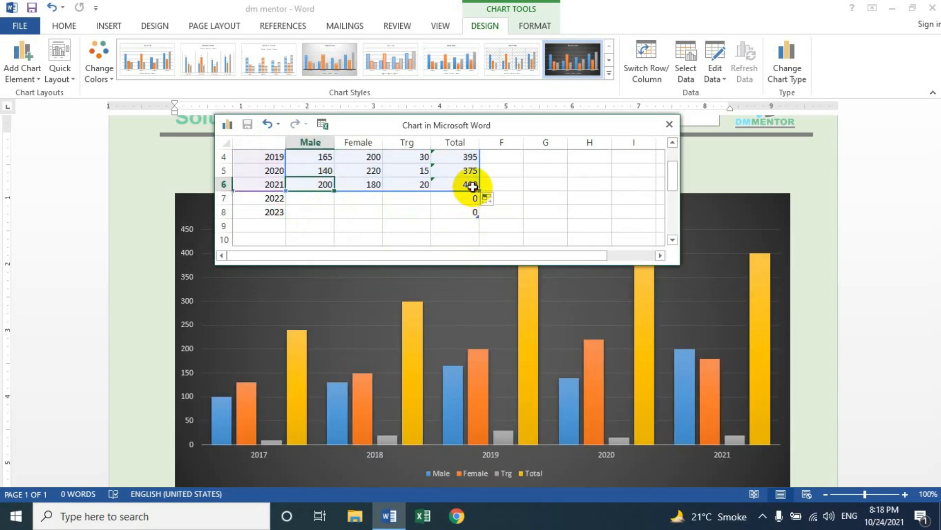
{"action": "left_click", "coordinate": [472, 186]}
{"action": "left_click", "coordinate": [324, 187]}
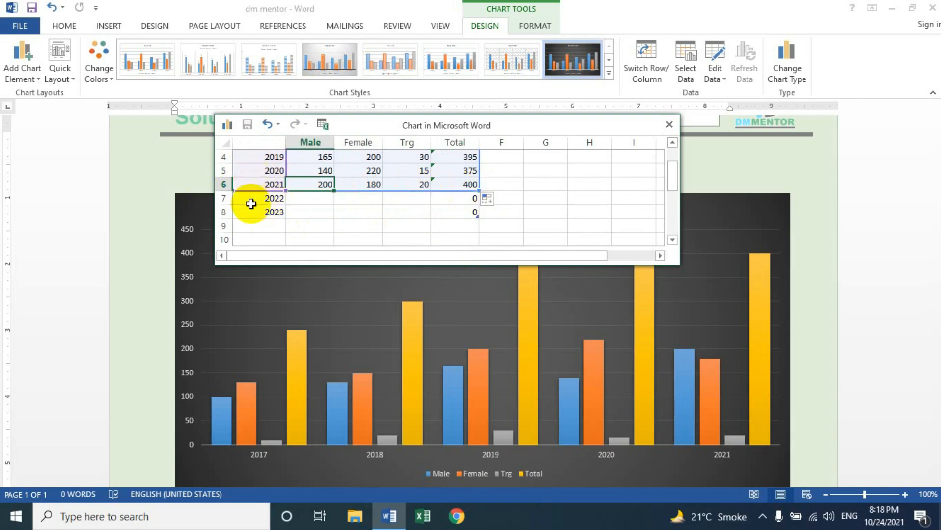
{"action": "left_click_drag", "start_coordinate": [255, 199], "coordinate": [470, 219]}
{"action": "left_click", "coordinate": [407, 212]}
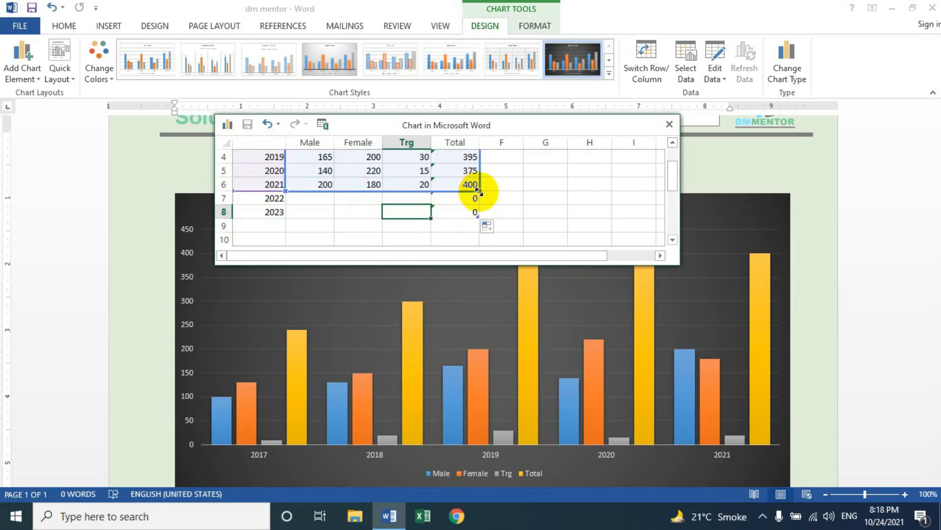
{"action": "left_click_drag", "start_coordinate": [479, 198], "coordinate": [479, 219]}
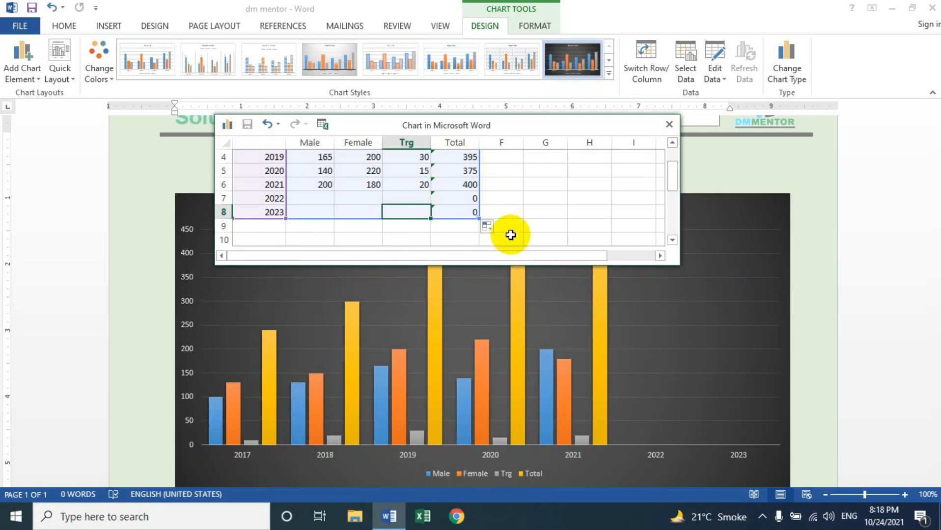
Delete the 2022 and 2023 rows from the chart data and close the data sheet.
{"action": "scroll", "coordinate": [224, 192], "scroll_direction": "down", "scroll_amount": 1}
{"action": "left_click_drag", "start_coordinate": [224, 185], "coordinate": [222, 196]}
{"action": "right_click", "coordinate": [223, 196]}
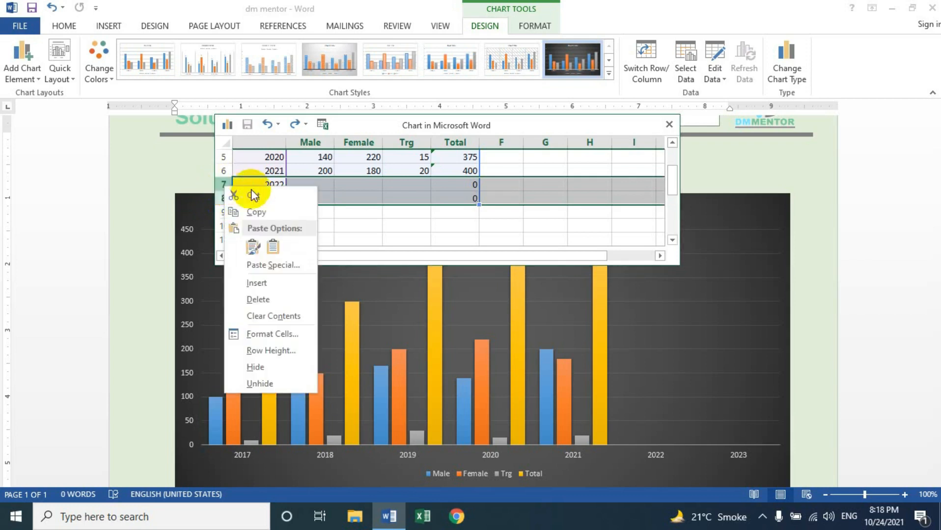
{"action": "left_click", "coordinate": [262, 299]}
{"action": "left_click", "coordinate": [329, 224]}
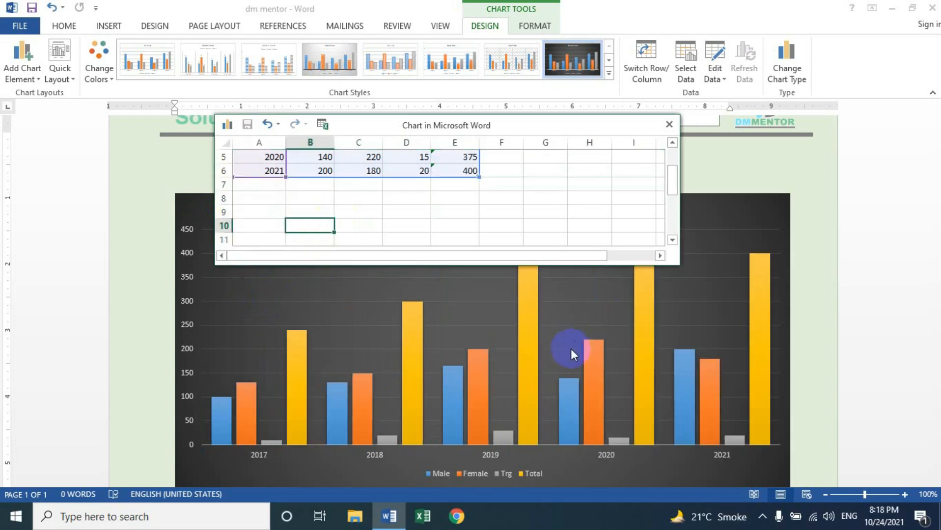
{"action": "scroll", "coordinate": [365, 358], "scroll_direction": "up", "scroll_amount": 2}
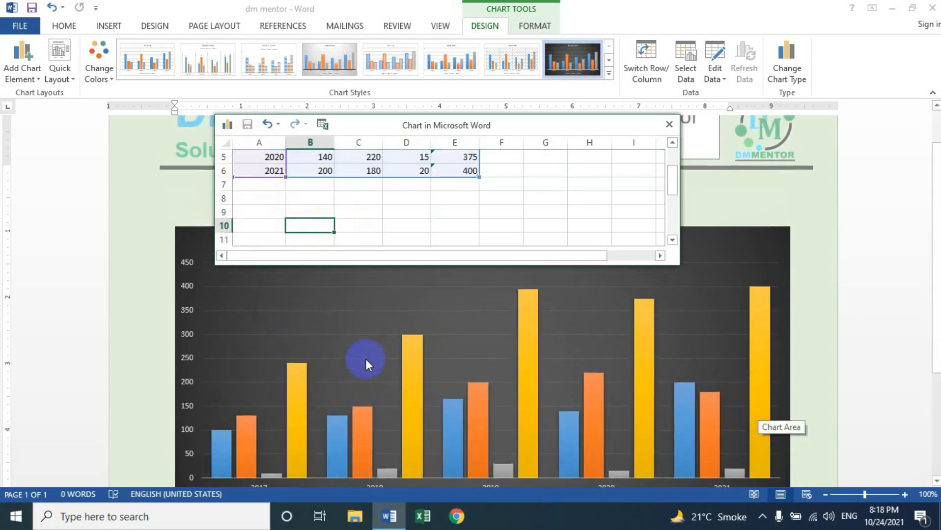
{"action": "left_click", "coordinate": [375, 182]}
{"action": "scroll", "coordinate": [365, 225], "scroll_direction": "up", "scroll_amount": 2}
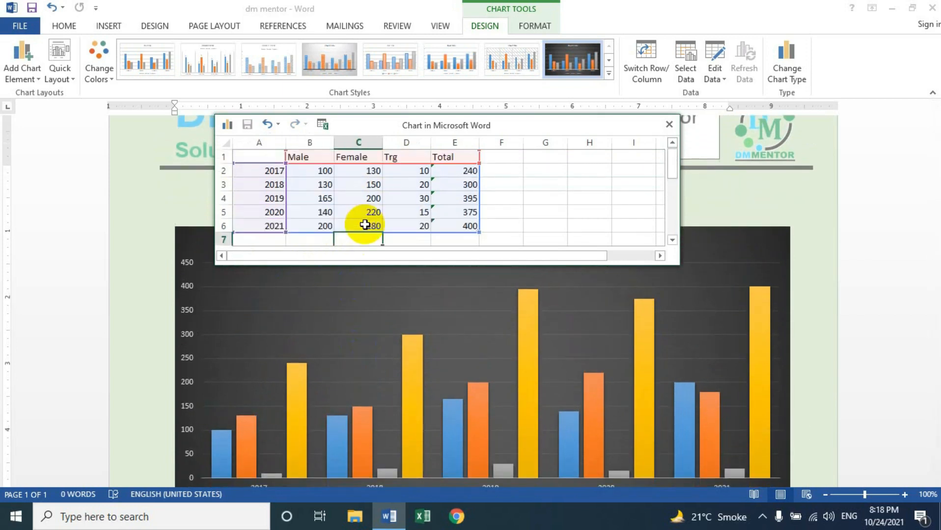
{"action": "left_click", "coordinate": [669, 124]}
Apply the quick layout that has data labels, a value axis and a legend below the columns, without chart title or gridlines.
{"action": "scroll", "coordinate": [279, 375], "scroll_direction": "down", "scroll_amount": 2}
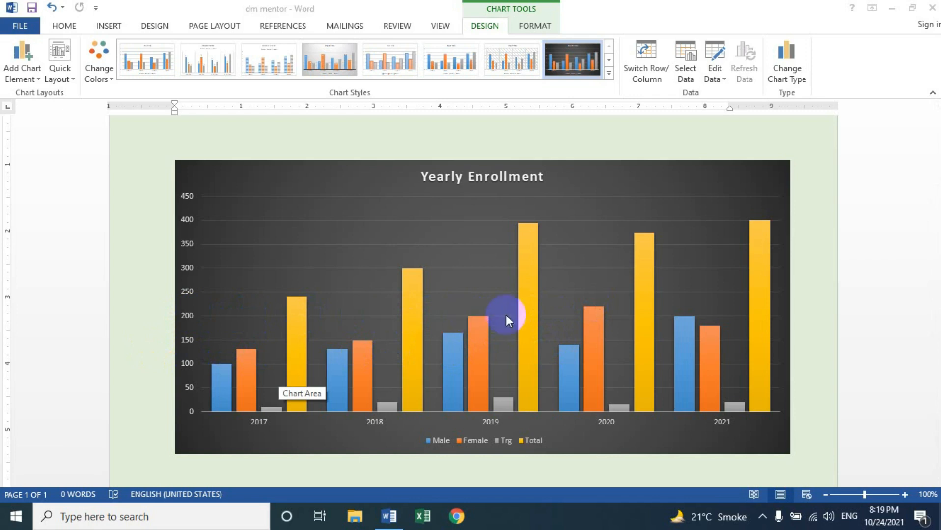
{"action": "left_click", "coordinate": [585, 308]}
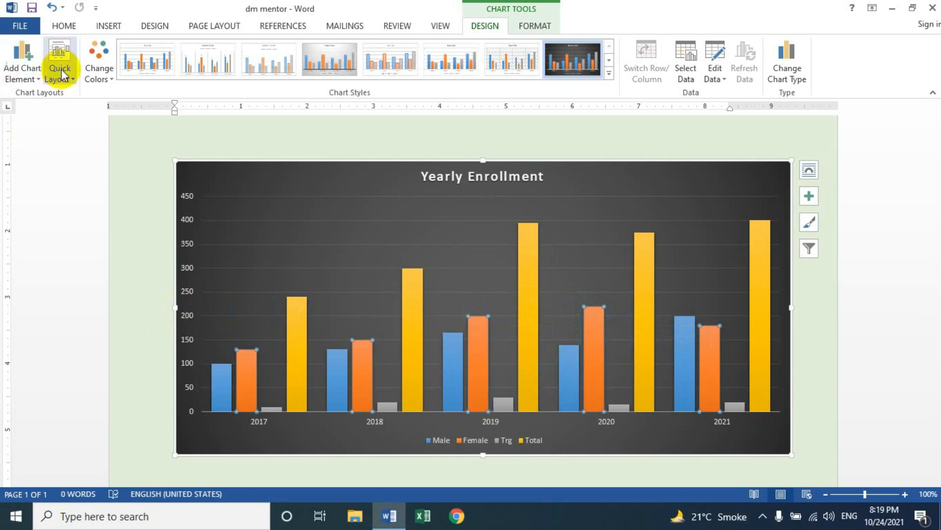
{"action": "left_click", "coordinate": [75, 79]}
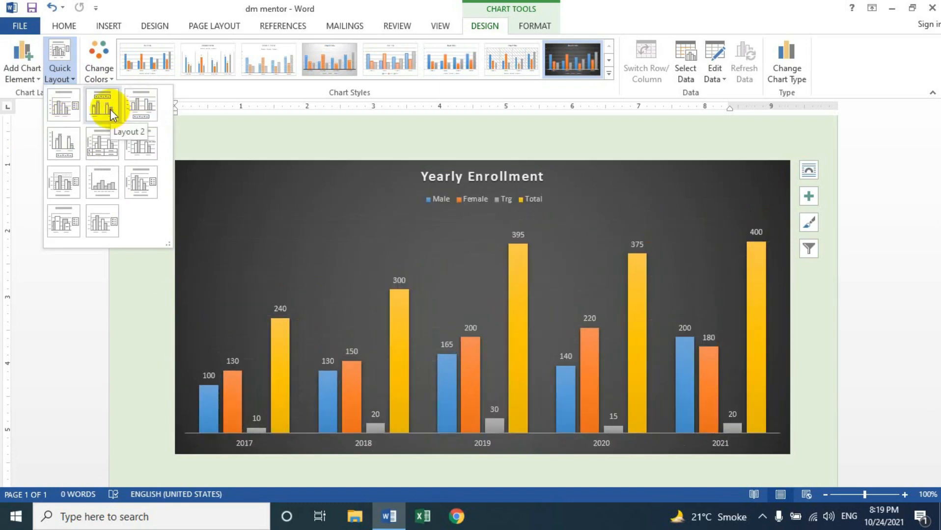
{"action": "left_click", "coordinate": [60, 143]}
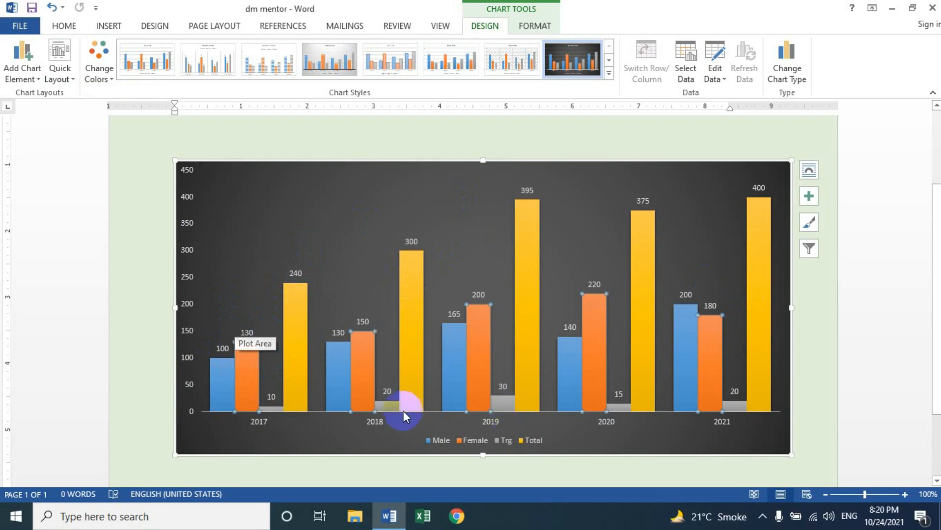
{"action": "scroll", "coordinate": [406, 399], "scroll_direction": "down", "scroll_amount": 3}
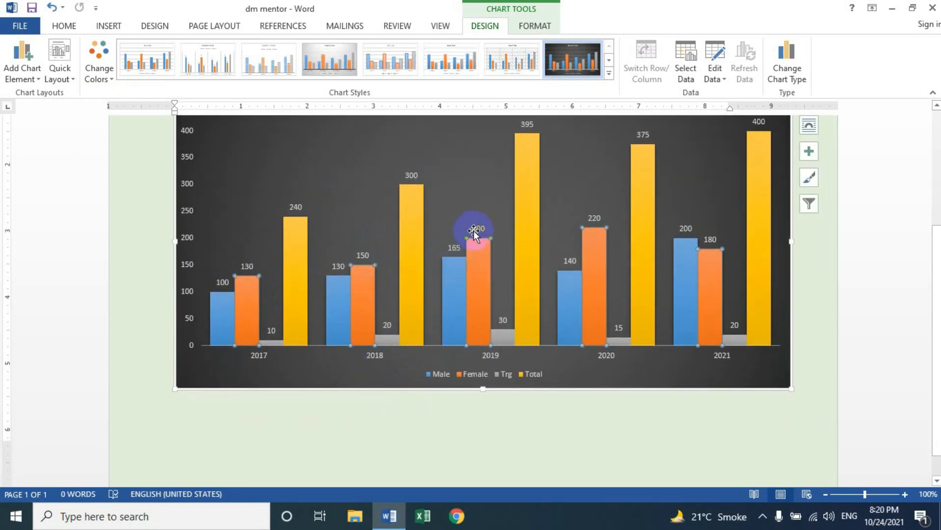
{"action": "scroll", "coordinate": [400, 268], "scroll_direction": "up", "scroll_amount": 1}
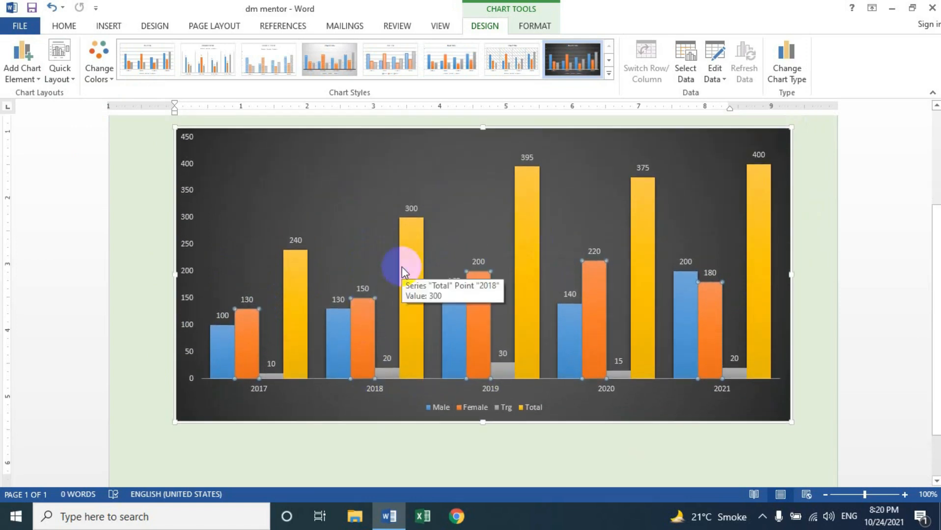
{"action": "scroll", "coordinate": [597, 265], "scroll_direction": "up", "scroll_amount": 2}
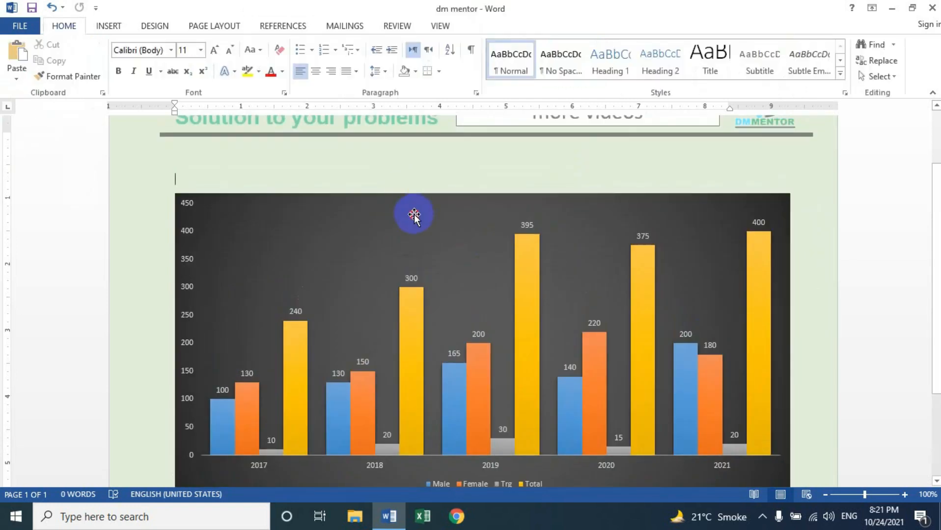
Add a chart title above the columns reading "Year Wise Enrollment".
{"action": "left_click", "coordinate": [430, 199]}
{"action": "left_click", "coordinate": [431, 199]}
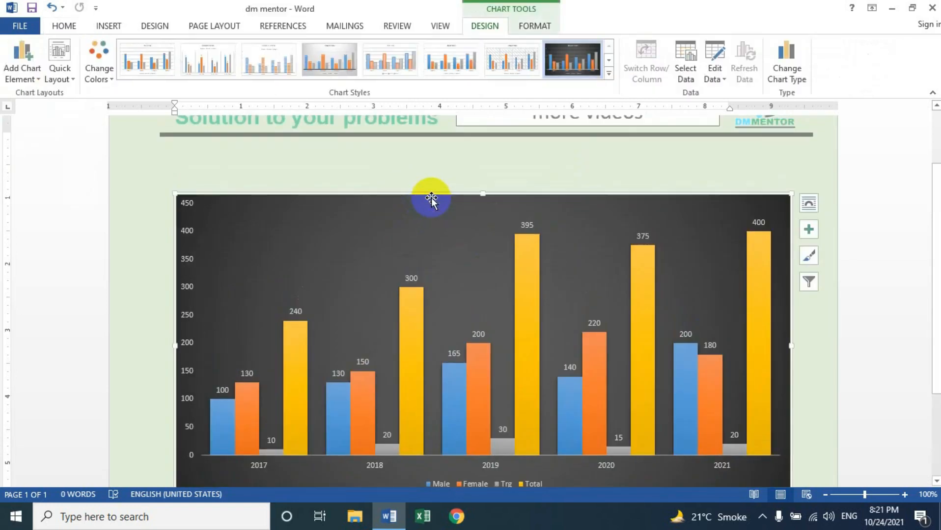
{"action": "left_click", "coordinate": [811, 232]}
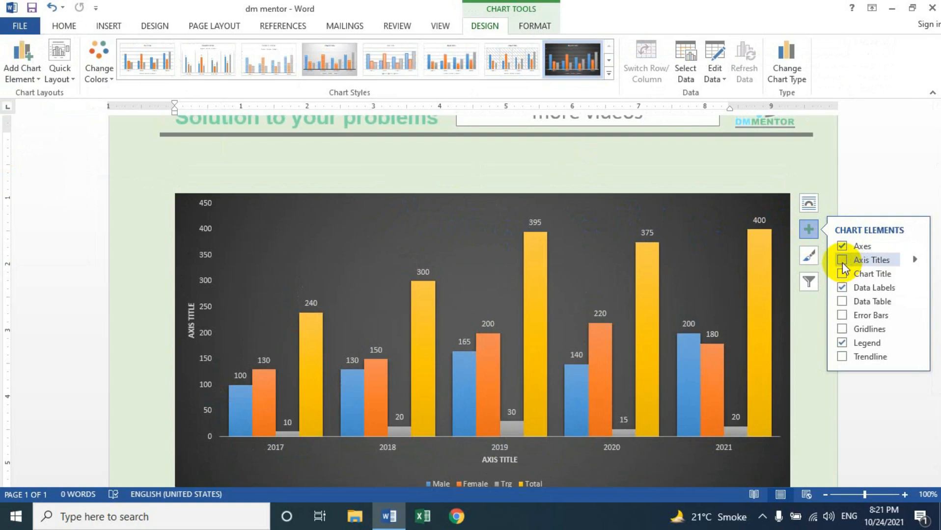
{"action": "left_click", "coordinate": [841, 274]}
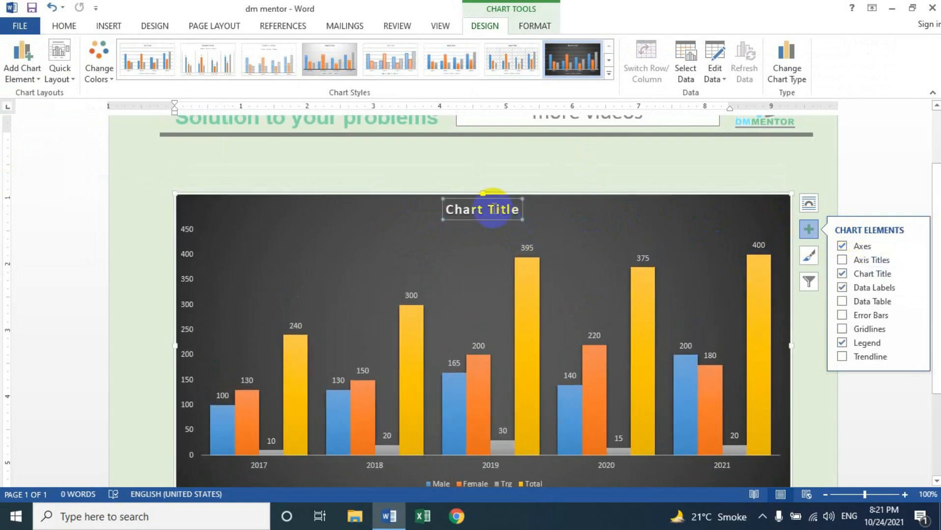
{"action": "left_click", "coordinate": [511, 210]}
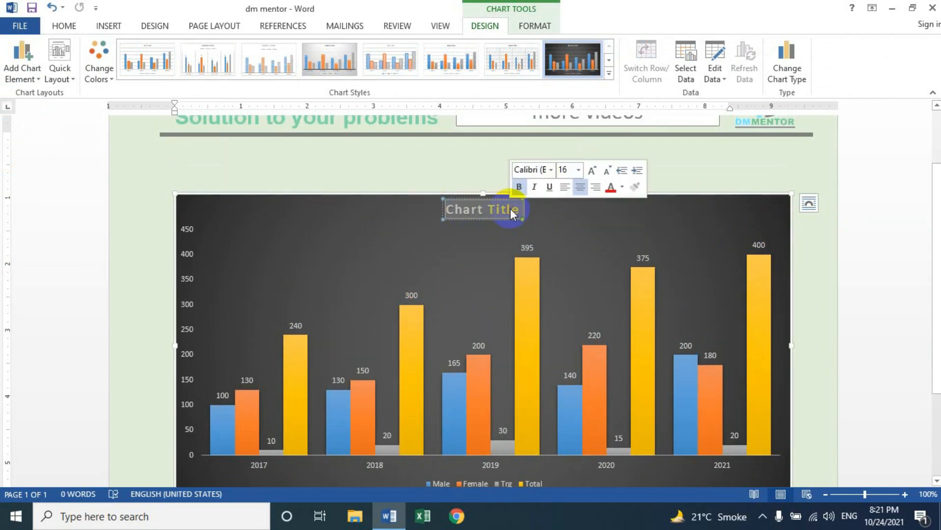
{"action": "type", "text": "Ye"}
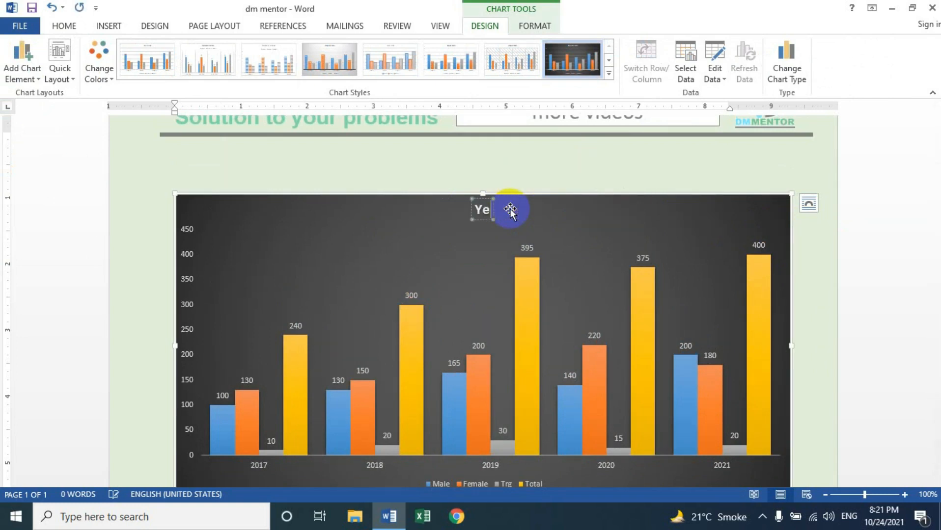
{"action": "type", "text": "ar Wise"}
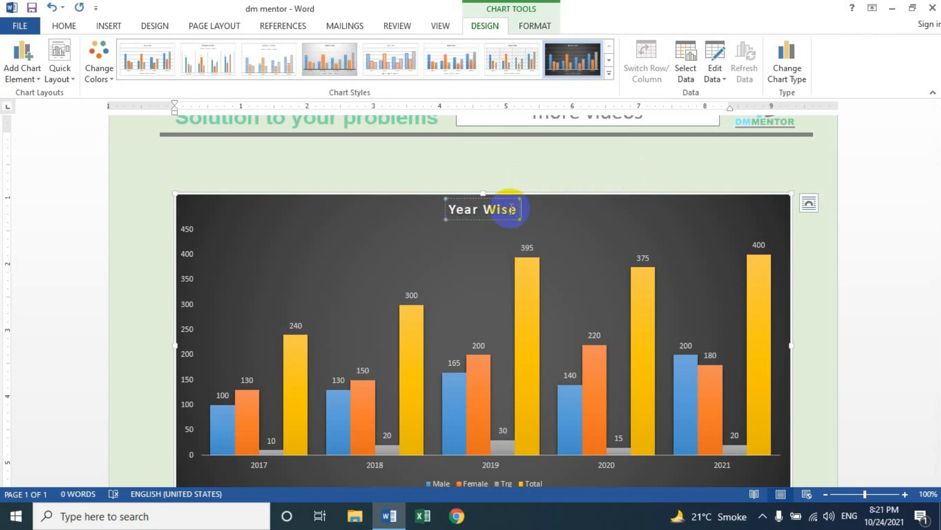
{"action": "type", "text": " Enrollment"}
{"action": "key", "text": "BackSpace"}
{"action": "key", "text": "BackSpace"}
{"action": "key", "text": "BackSpace"}
{"action": "key", "text": "BackSpace"}
{"action": "type", "text": "ment"}
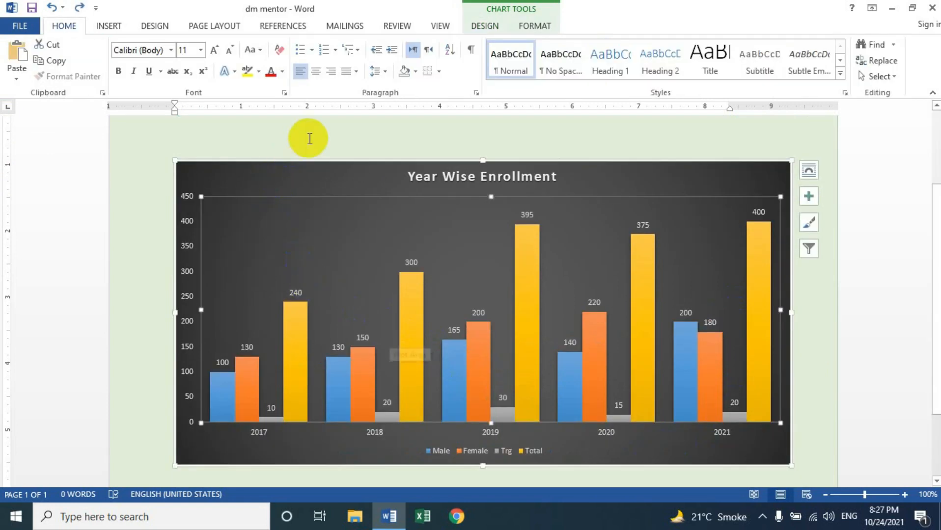
{"action": "left_click", "coordinate": [309, 139]}
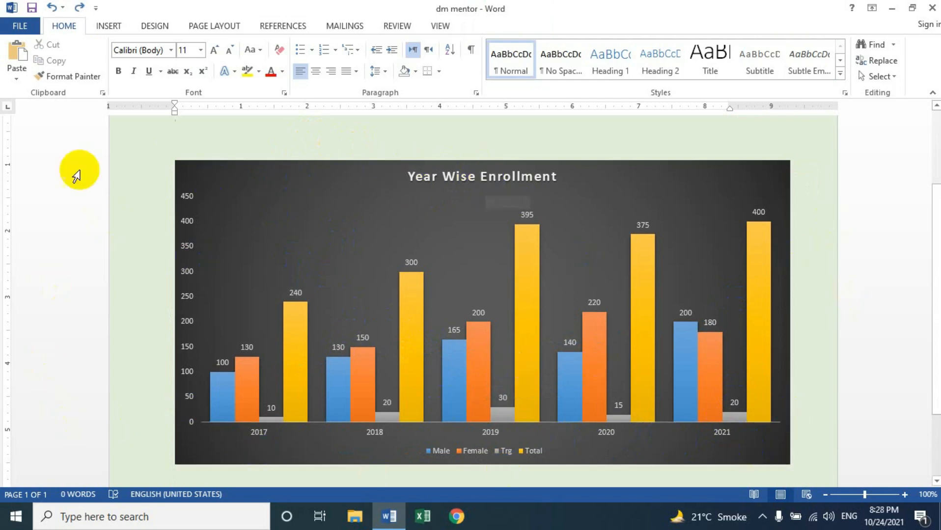
Add primary major vertical gridlines to the enrollment chart.
{"action": "double_click", "coordinate": [277, 186]}
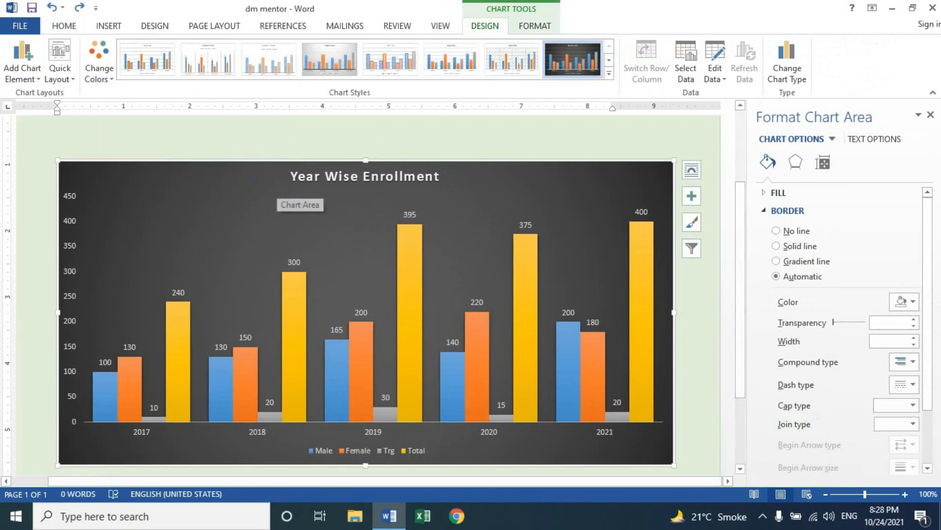
{"action": "left_click", "coordinate": [930, 115]}
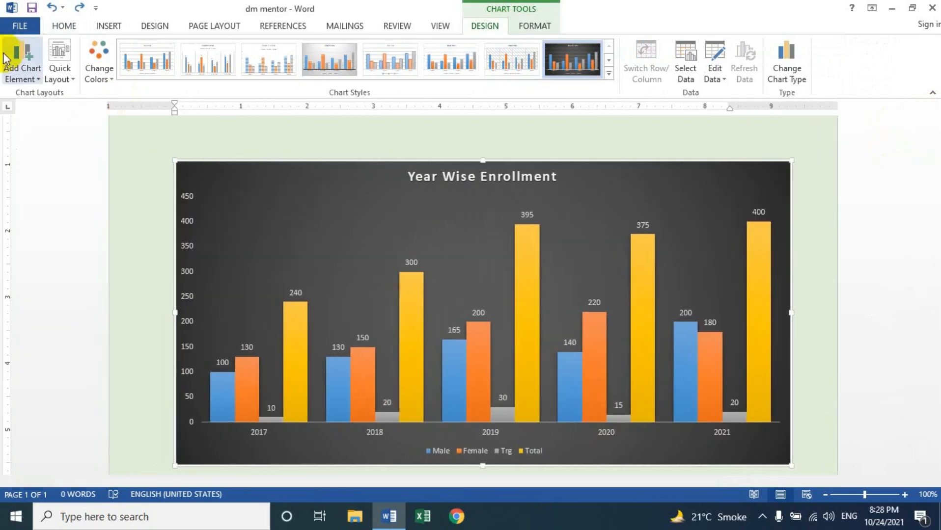
{"action": "left_click", "coordinate": [34, 81]}
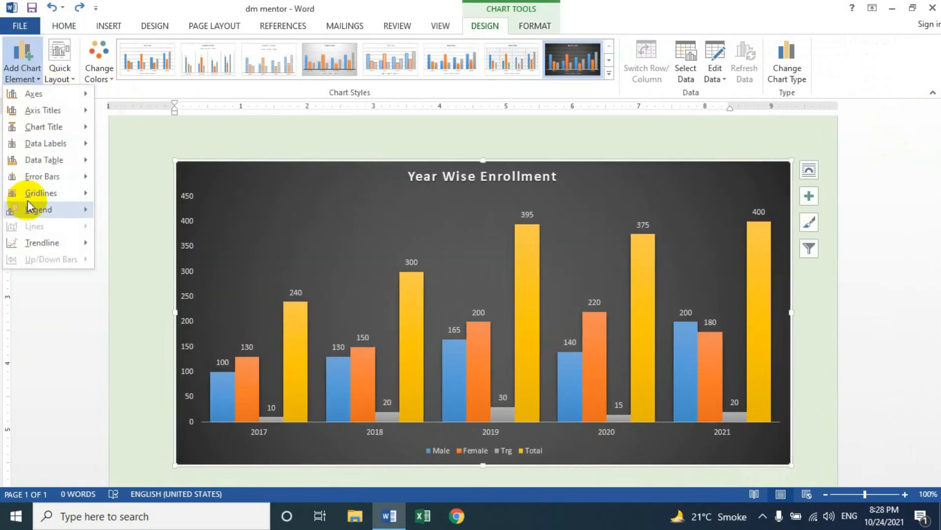
{"action": "mouse_move", "coordinate": [22, 194]}
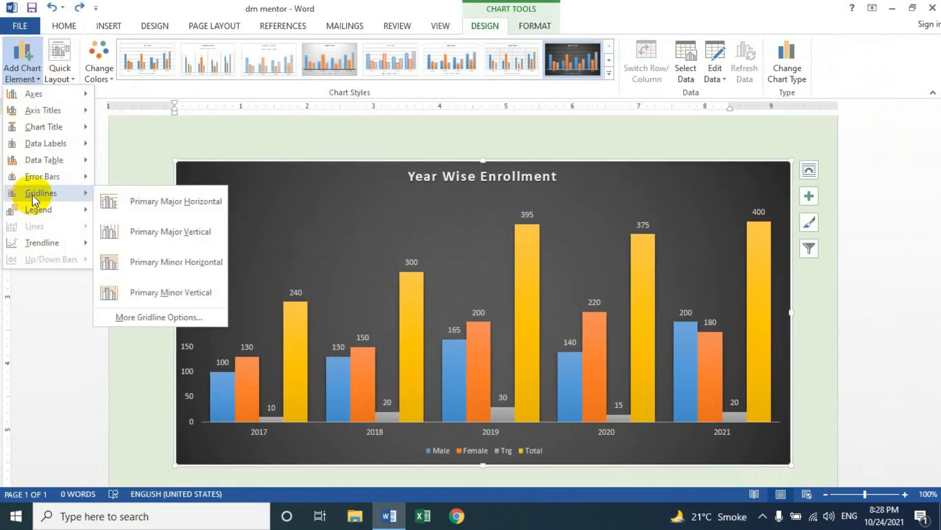
{"action": "left_click", "coordinate": [164, 236]}
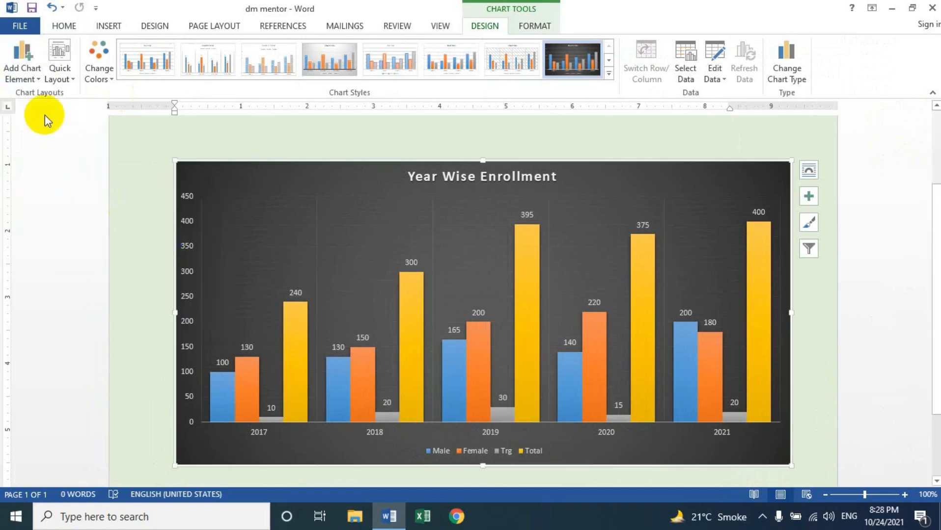
Add a linear trendline based on the Total series to the enrollment chart.
{"action": "left_click", "coordinate": [66, 79]}
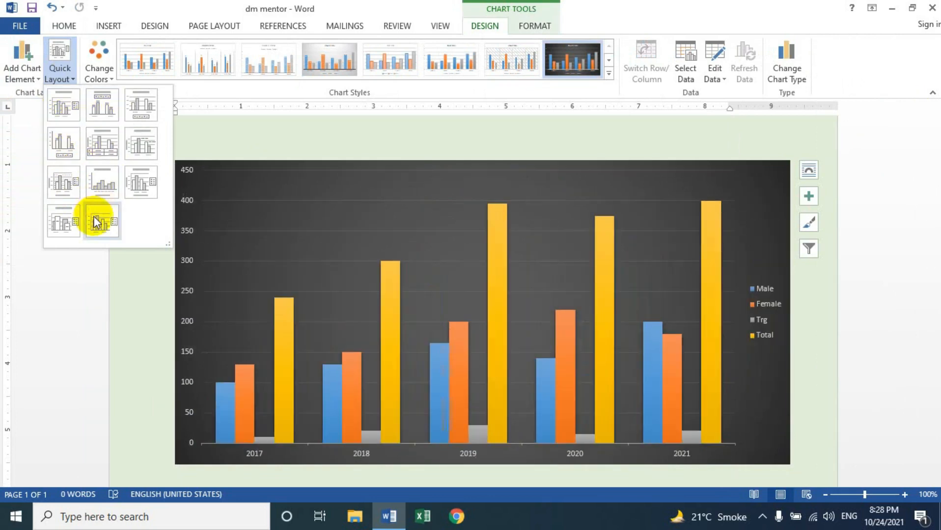
{"action": "left_click", "coordinate": [22, 61]}
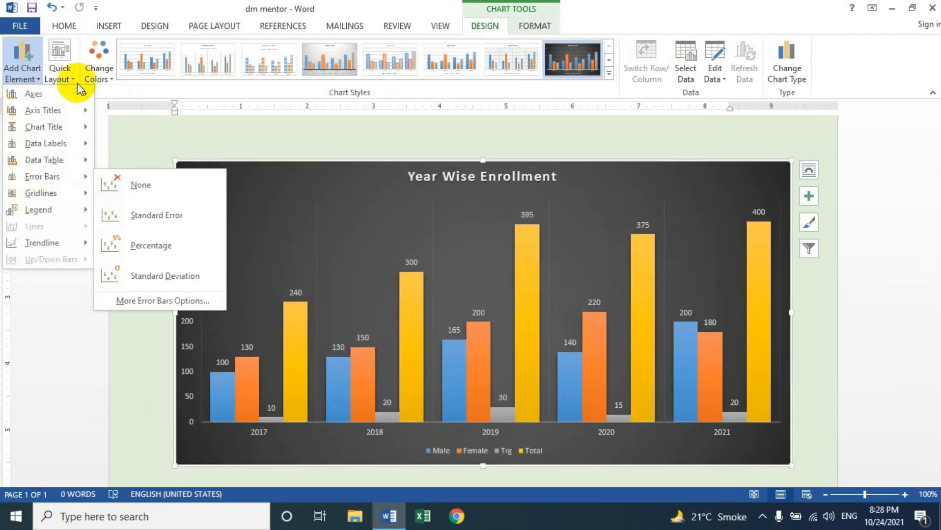
{"action": "mouse_move", "coordinate": [60, 166]}
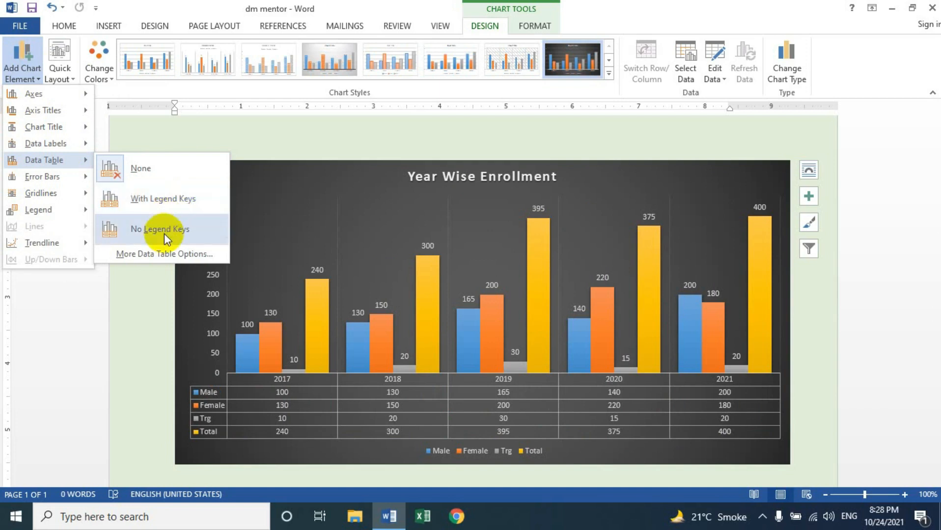
{"action": "mouse_move", "coordinate": [64, 187]}
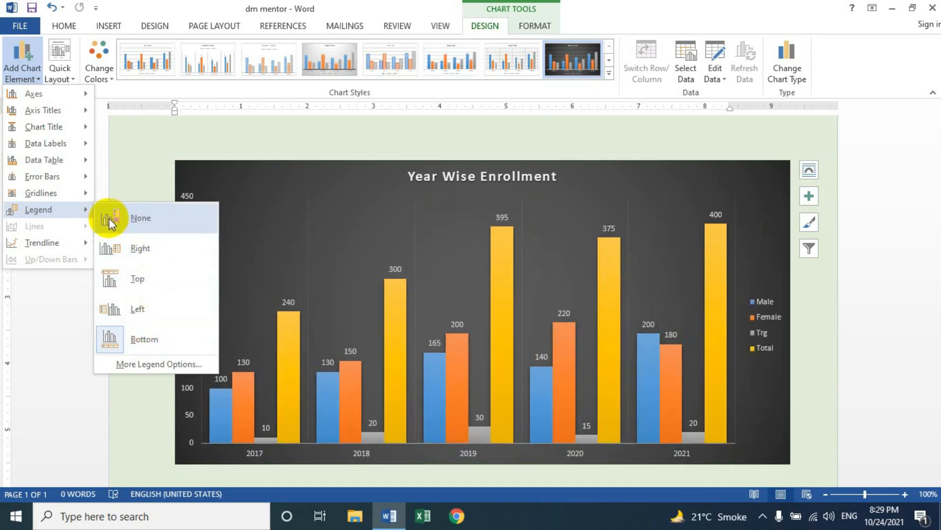
{"action": "mouse_move", "coordinate": [53, 251]}
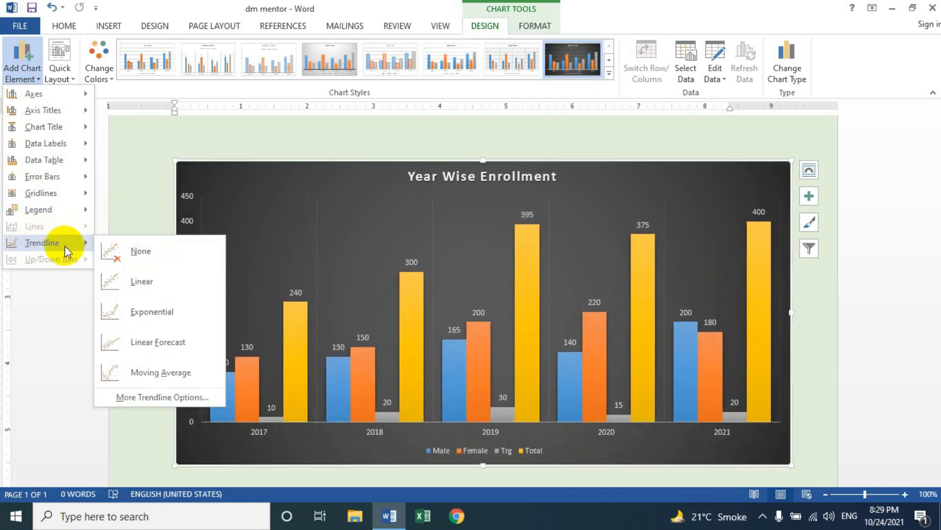
{"action": "left_click", "coordinate": [159, 283]}
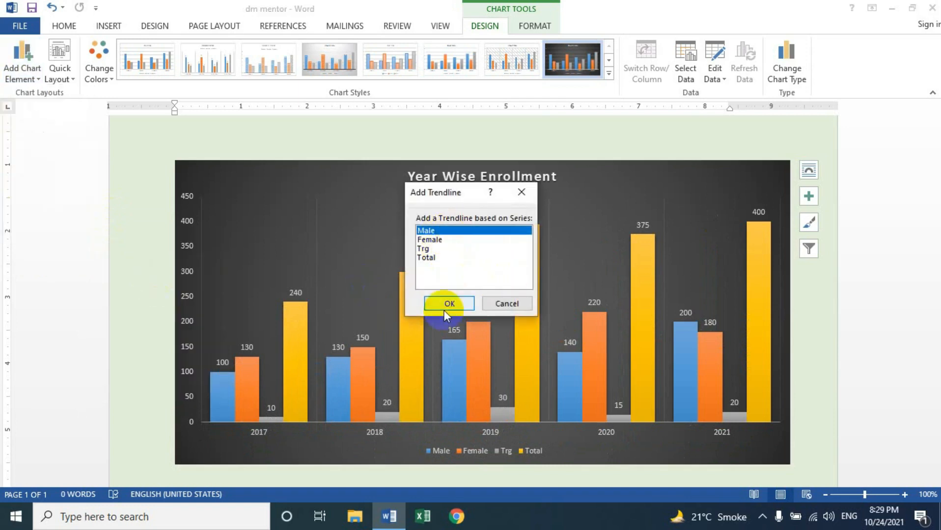
{"action": "left_click", "coordinate": [441, 258]}
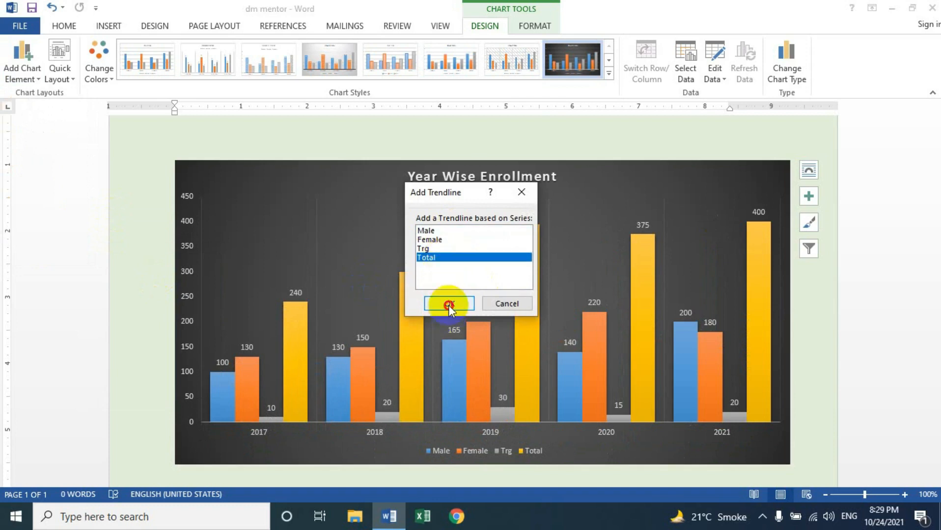
{"action": "left_click", "coordinate": [448, 304]}
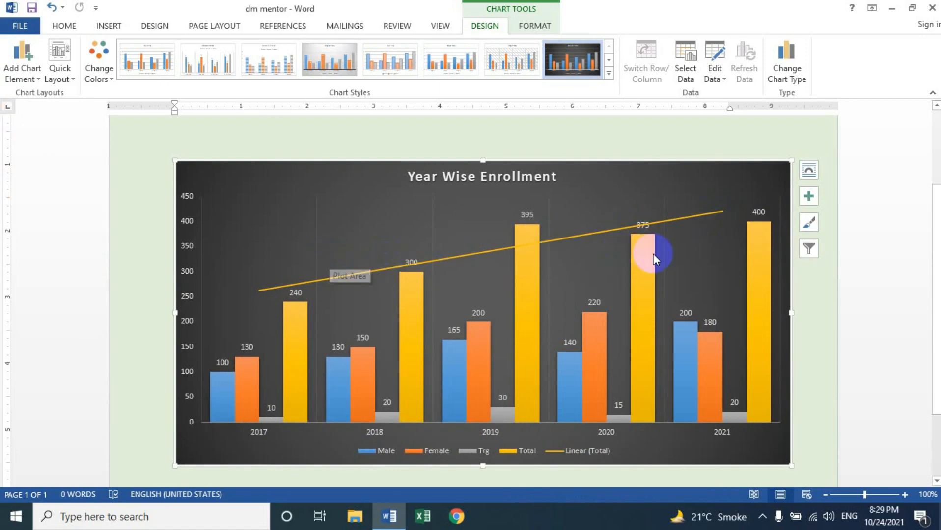
{"action": "scroll", "coordinate": [454, 360], "scroll_direction": "down", "scroll_amount": 2}
{"action": "scroll", "coordinate": [454, 360], "scroll_direction": "up", "scroll_amount": 2}
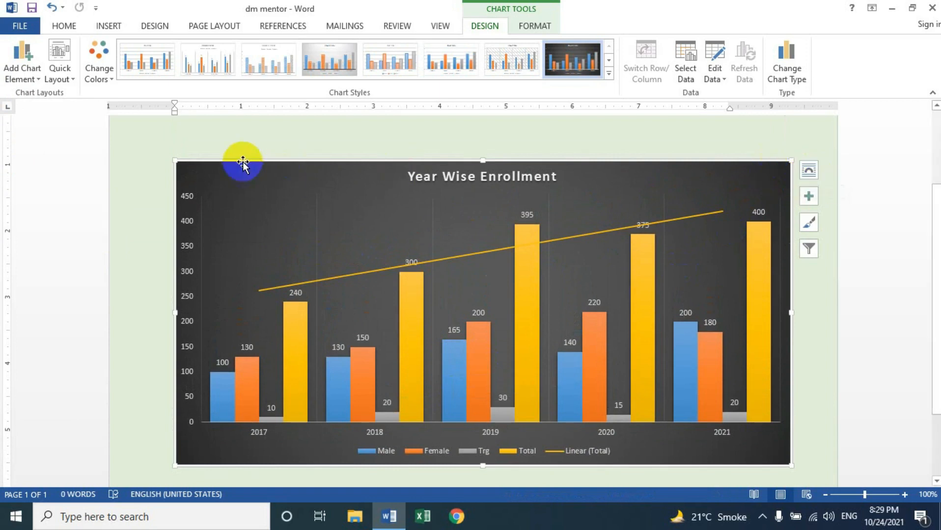
Apply the colorful palette Color 1 to the enrollment chart.
{"action": "left_click", "coordinate": [114, 77]}
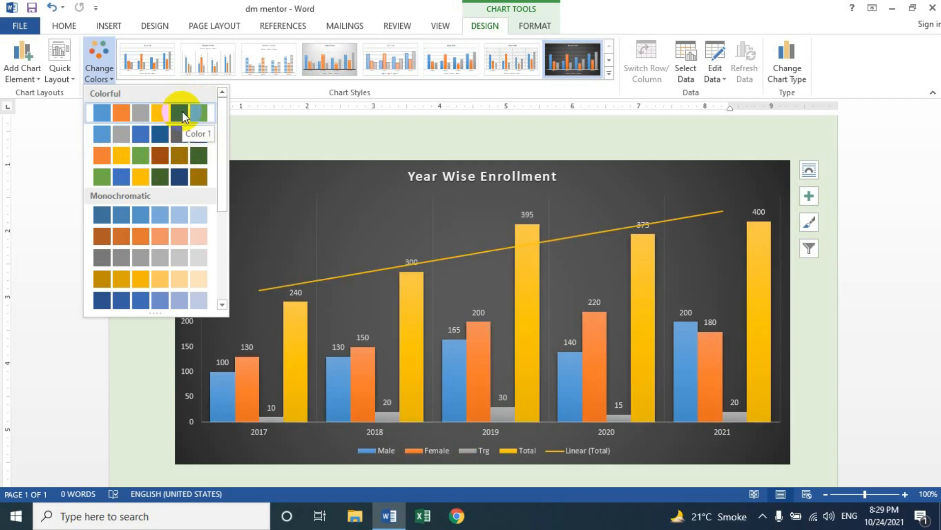
{"action": "left_click", "coordinate": [182, 117]}
{"action": "left_click", "coordinate": [851, 193]}
Review the chart area's border, effects and text formatting options, and close them without changes.
{"action": "double_click", "coordinate": [767, 184]}
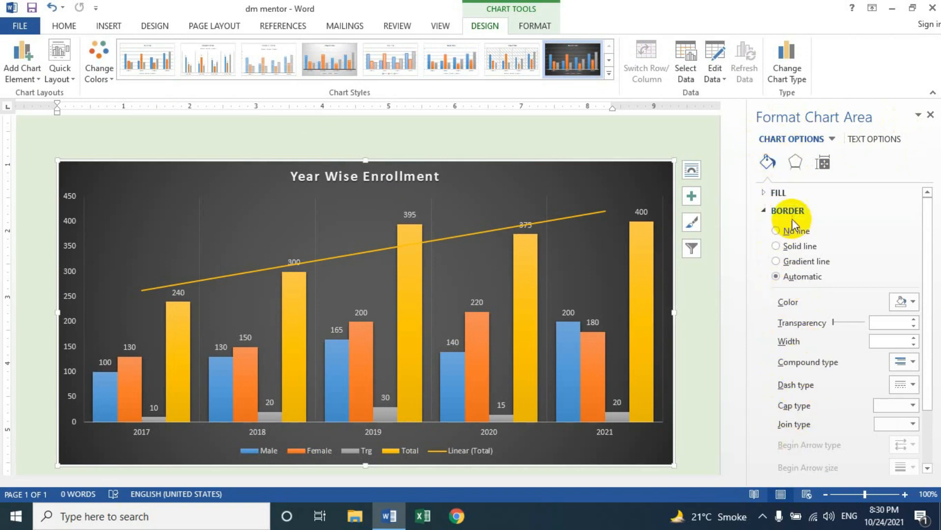
{"action": "left_click", "coordinate": [796, 165]}
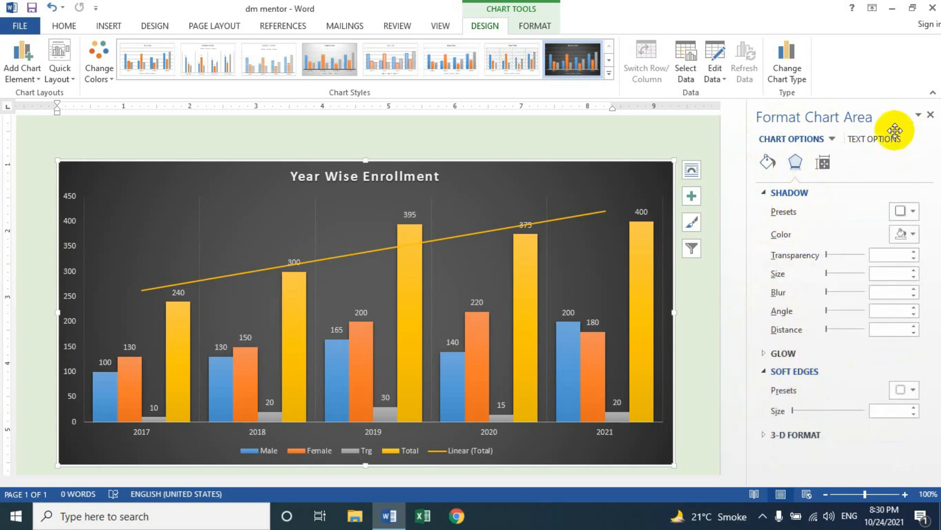
{"action": "left_click", "coordinate": [877, 139]}
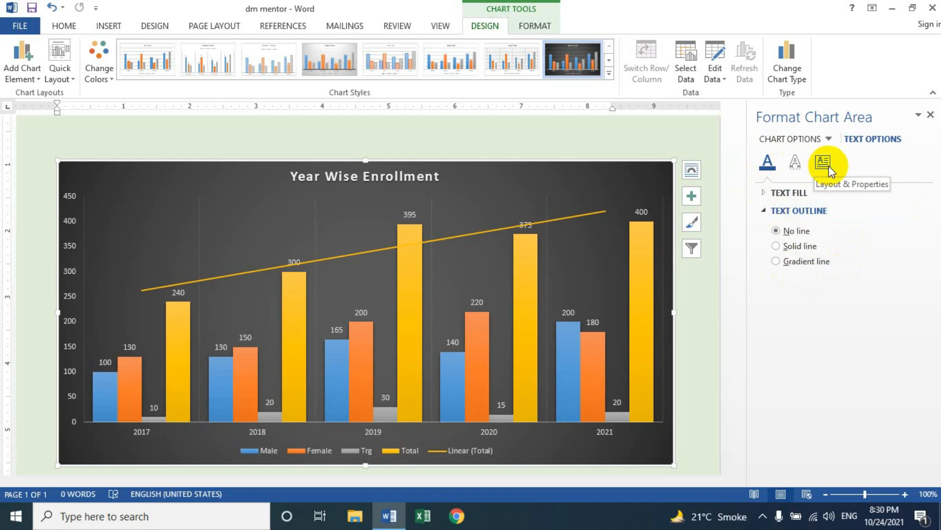
{"action": "left_click", "coordinate": [932, 120]}
Filter the chart to hide the Male and Female series.
{"action": "left_click", "coordinate": [273, 267]}
{"action": "left_click", "coordinate": [773, 199]}
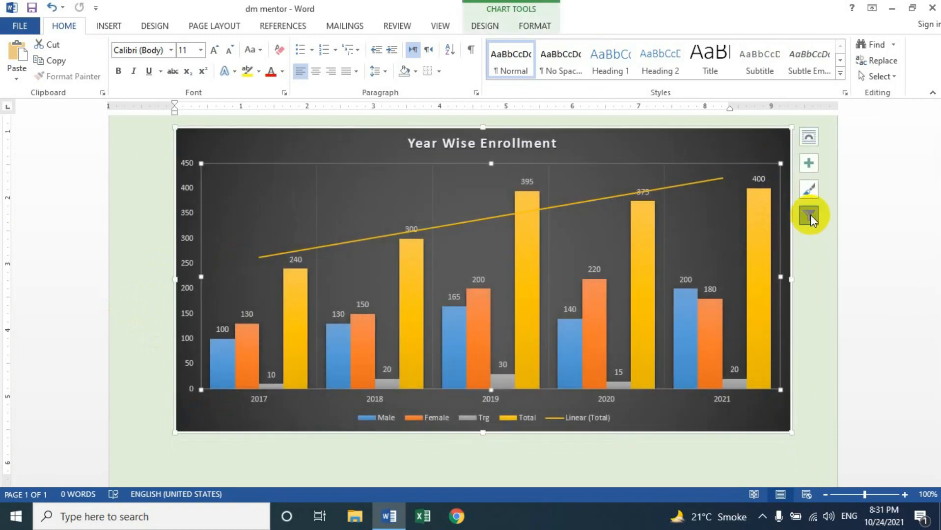
{"action": "left_click", "coordinate": [810, 215]}
{"action": "left_click", "coordinate": [810, 215]}
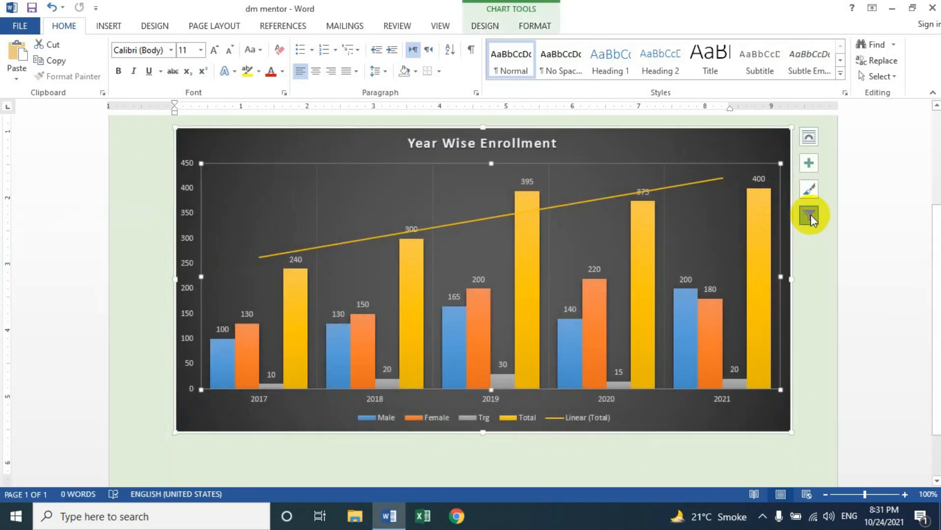
{"action": "left_click", "coordinate": [810, 216]}
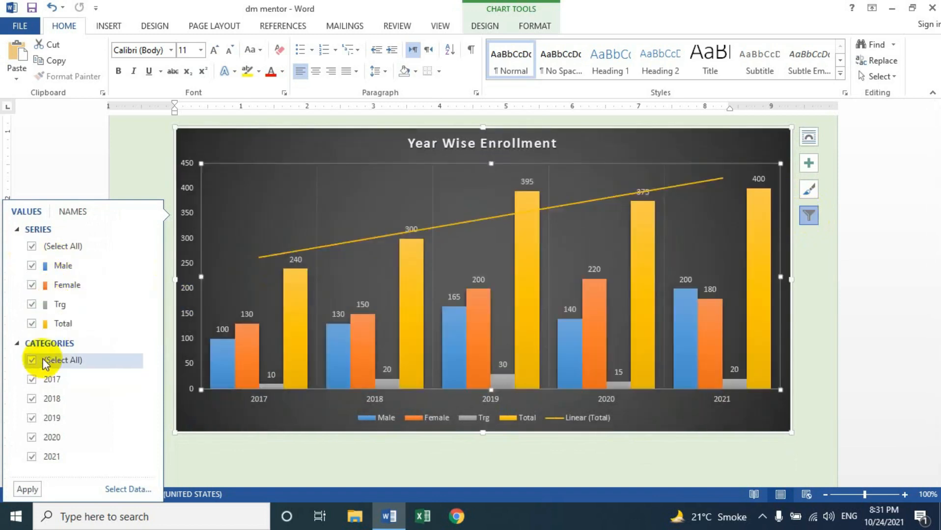
{"action": "left_click", "coordinate": [32, 265]}
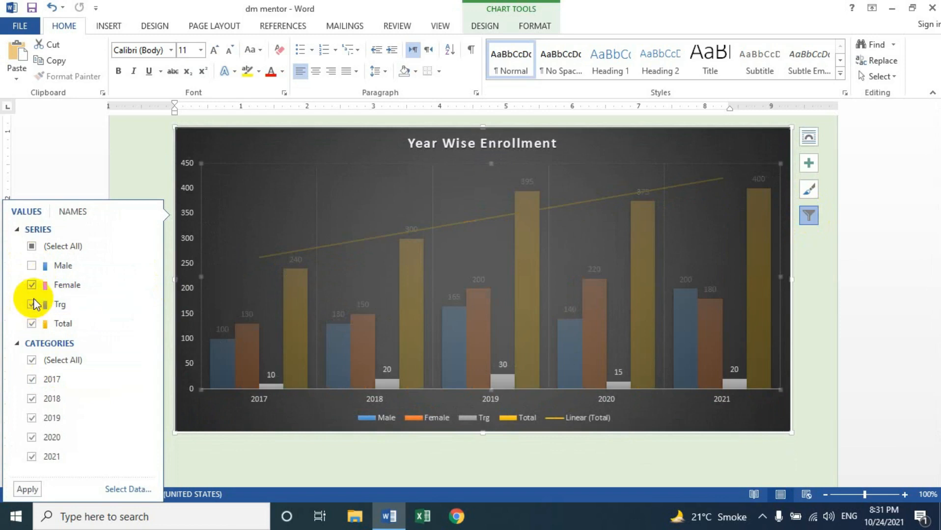
{"action": "left_click", "coordinate": [31, 286]}
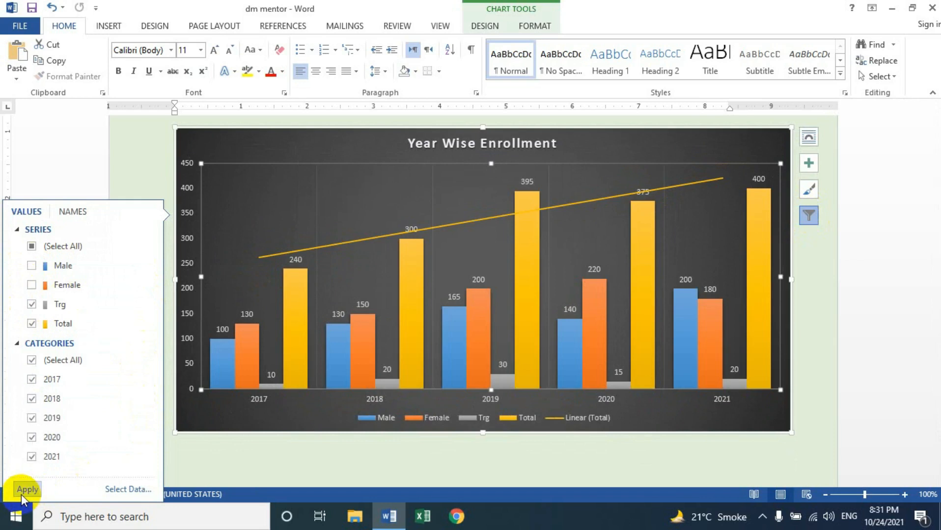
{"action": "left_click", "coordinate": [25, 490]}
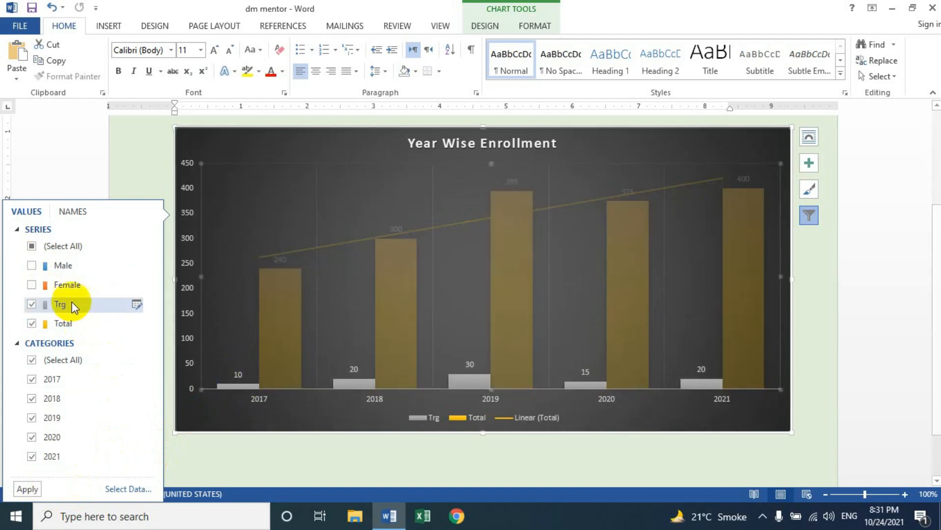
Include the Male and Female series in the chart again through the chart filter.
{"action": "left_click", "coordinate": [30, 286]}
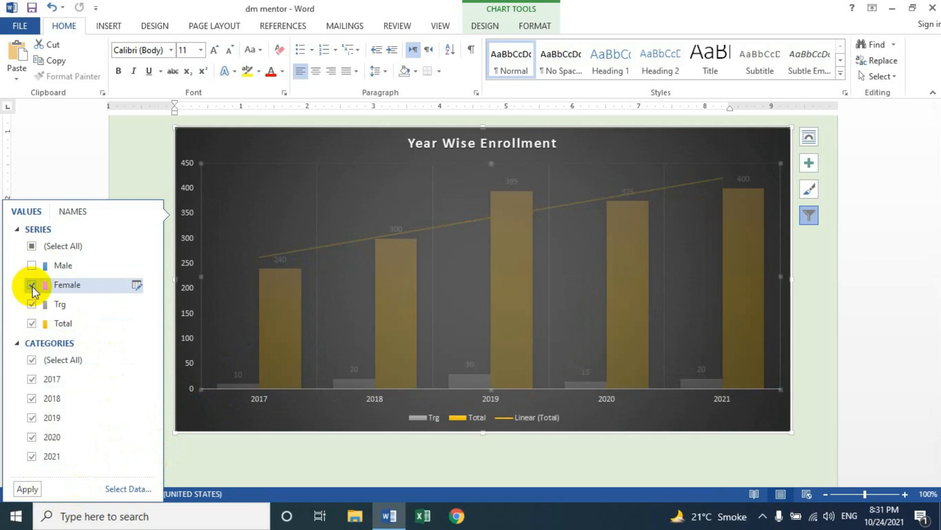
{"action": "left_click", "coordinate": [38, 267]}
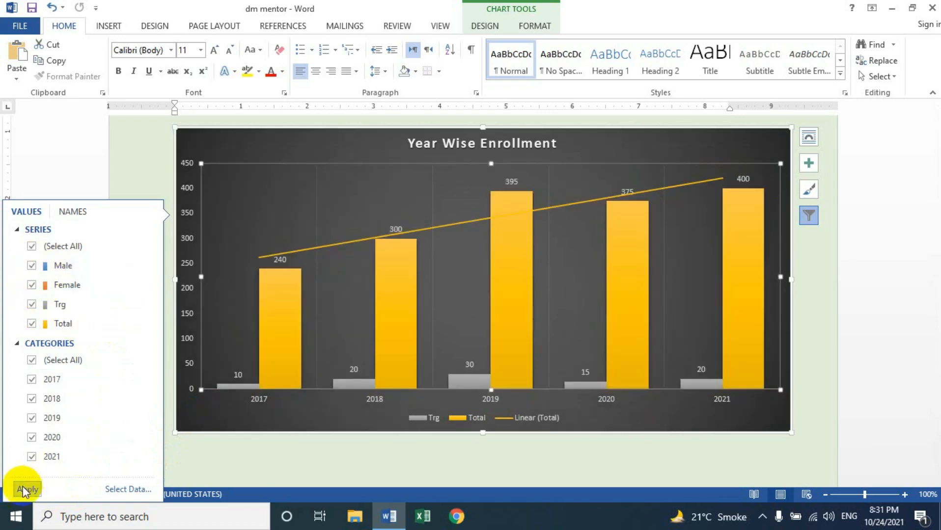
{"action": "left_click", "coordinate": [27, 489]}
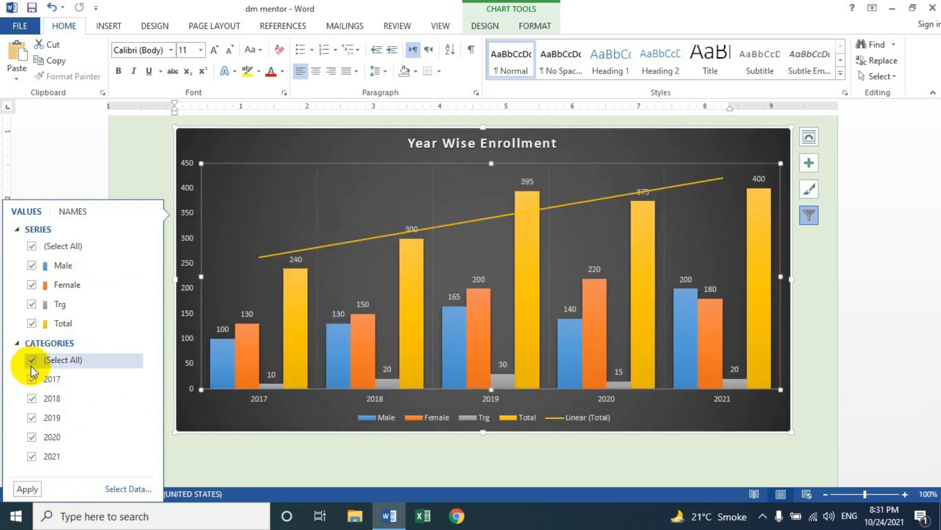
Filter the 2017 and 2020 categories out of the chart.
{"action": "left_click", "coordinate": [31, 380]}
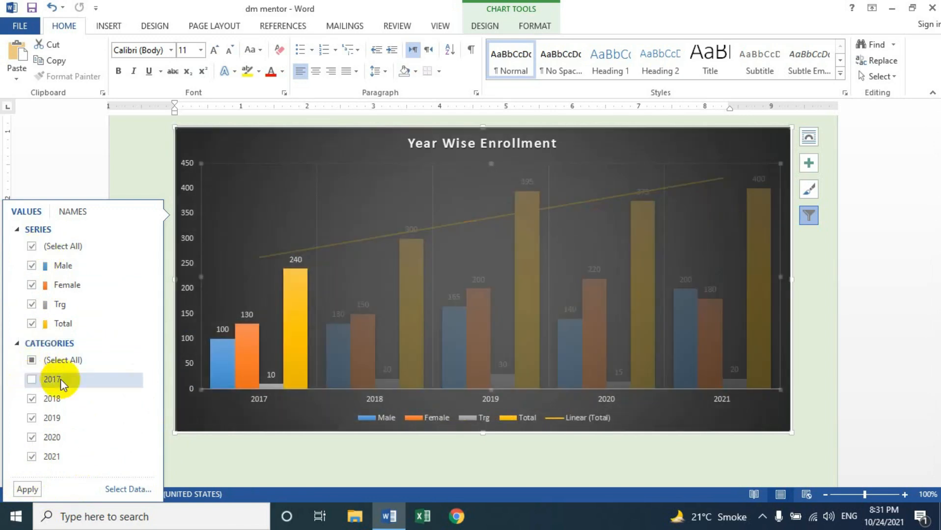
{"action": "left_click", "coordinate": [23, 493]}
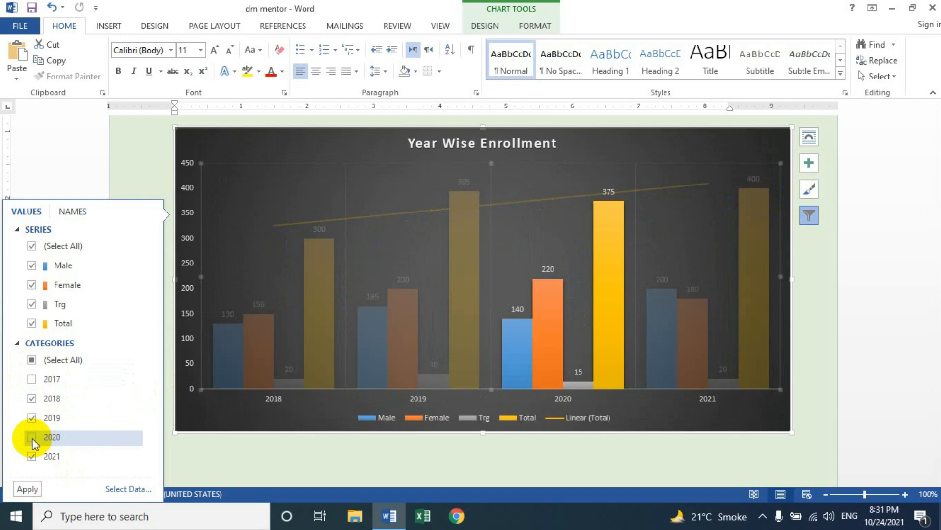
{"action": "left_click", "coordinate": [28, 490]}
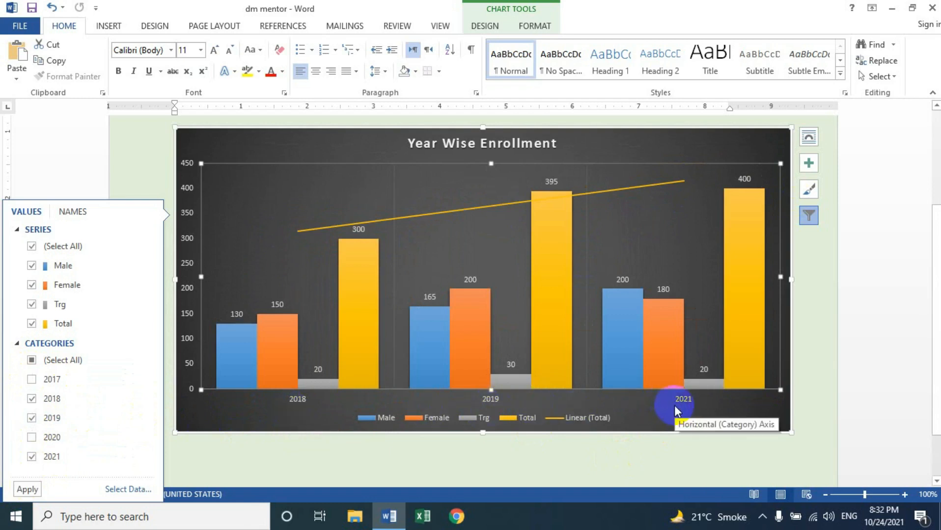
Bring the 2020 and 2017 categories back into the chart through the filter.
{"action": "left_click", "coordinate": [34, 440]}
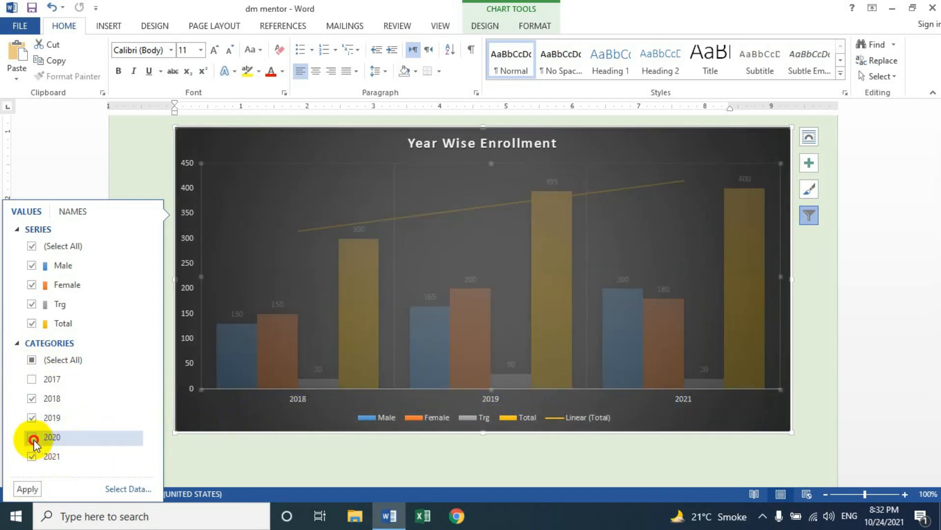
{"action": "left_click", "coordinate": [33, 383]}
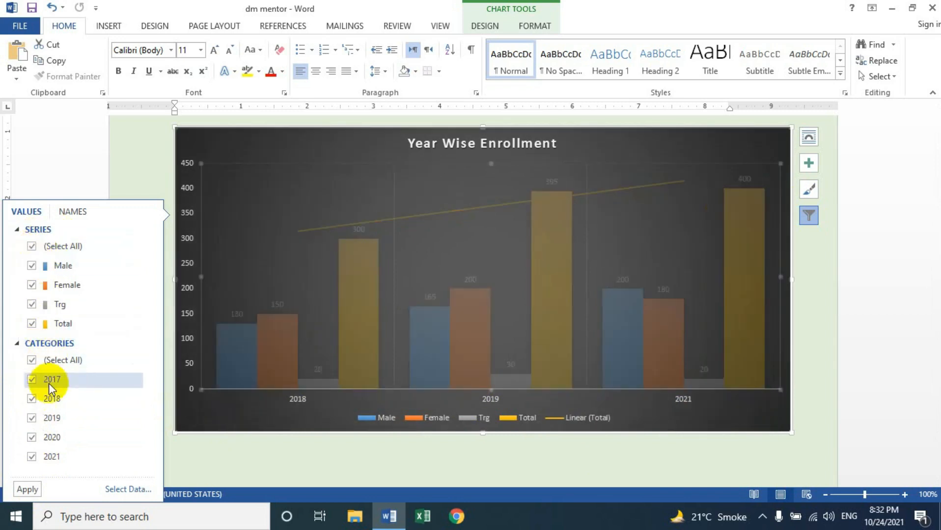
{"action": "left_click", "coordinate": [33, 493]}
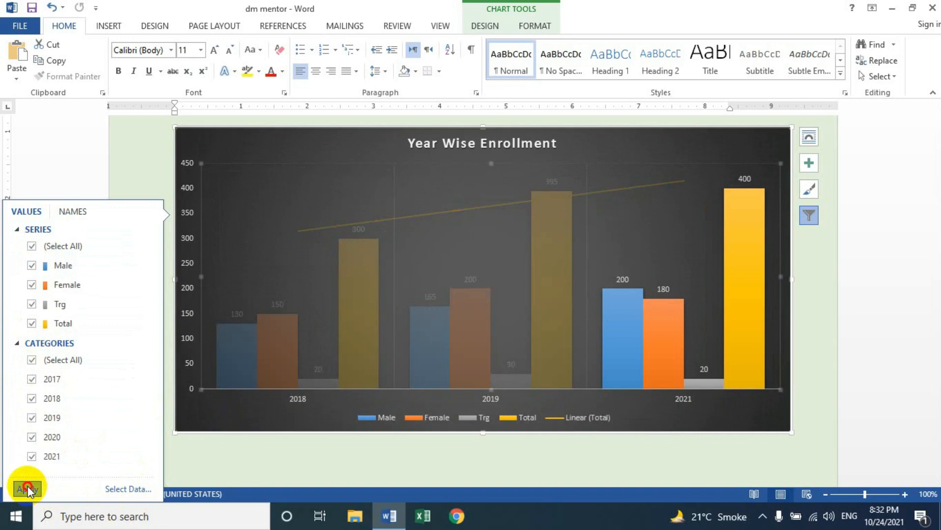
Check the series and category name sources in the chart filter, keep them as set, and deselect the chart.
{"action": "left_click", "coordinate": [79, 211]}
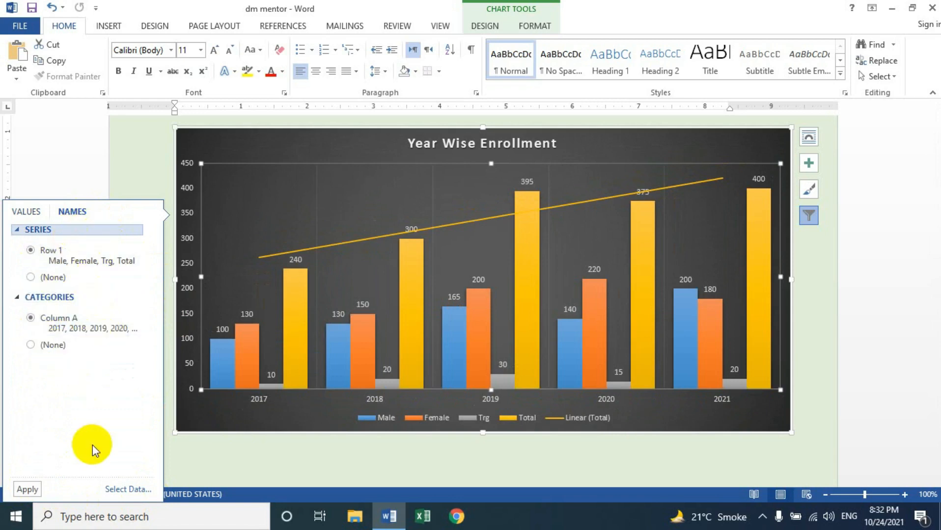
{"action": "left_click", "coordinate": [28, 489]}
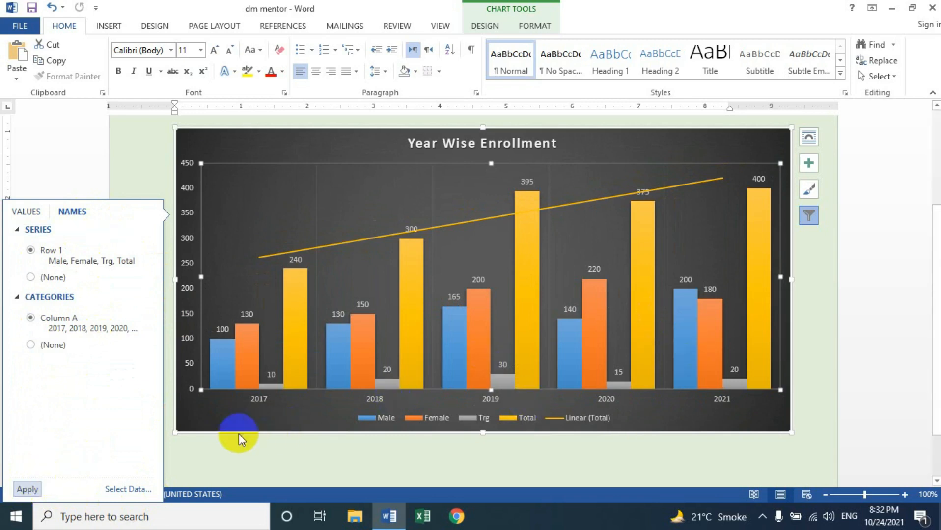
{"action": "left_click", "coordinate": [219, 463]}
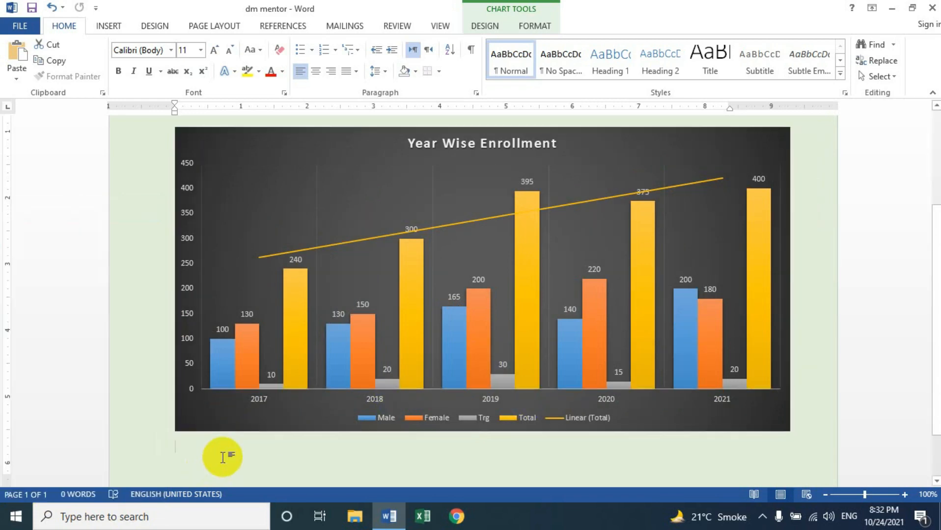
{"action": "scroll", "coordinate": [512, 340], "scroll_direction": "up", "scroll_amount": 1}
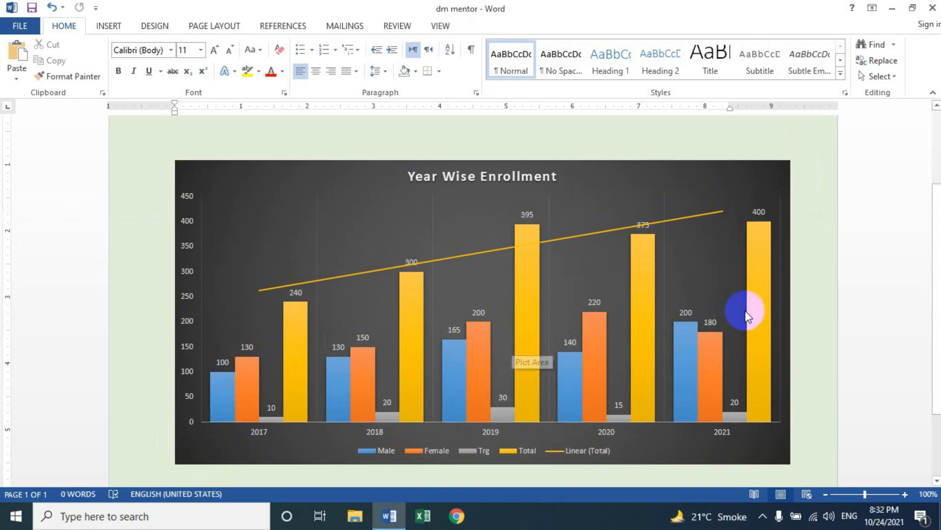